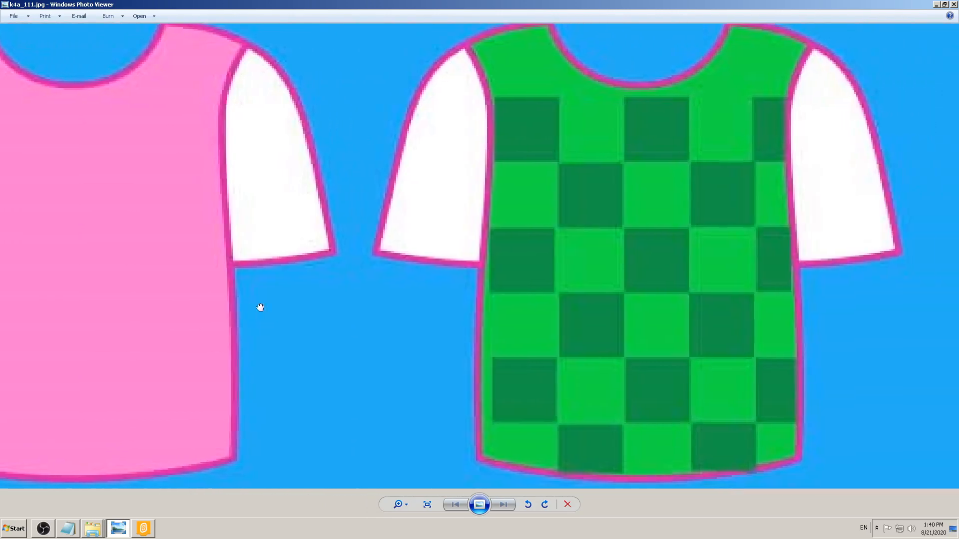
Look over the T-shirt designs in the reference picture and switch to Scratch Desktop
scroll(488, 312, down, 3)
drag(422, 325, 634, 323)
scroll(641, 236, up, 3)
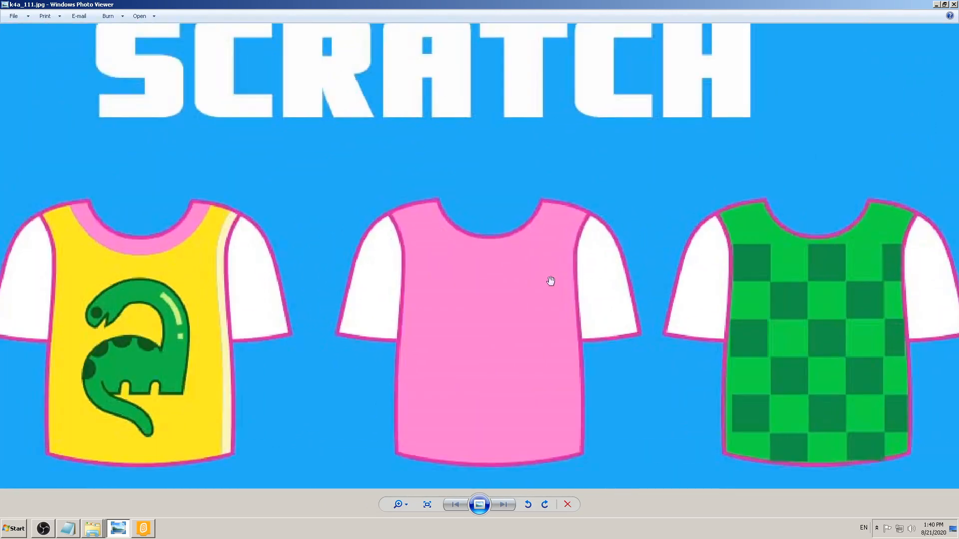
click(145, 530)
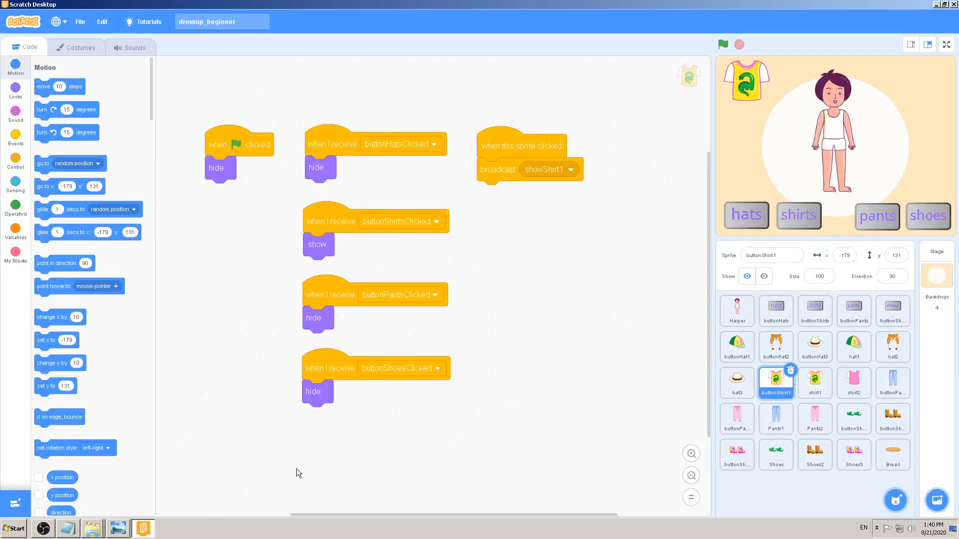
Browse the shirt in the Fashion category of the sprite library and return to the project without adding a sprite
click(895, 500)
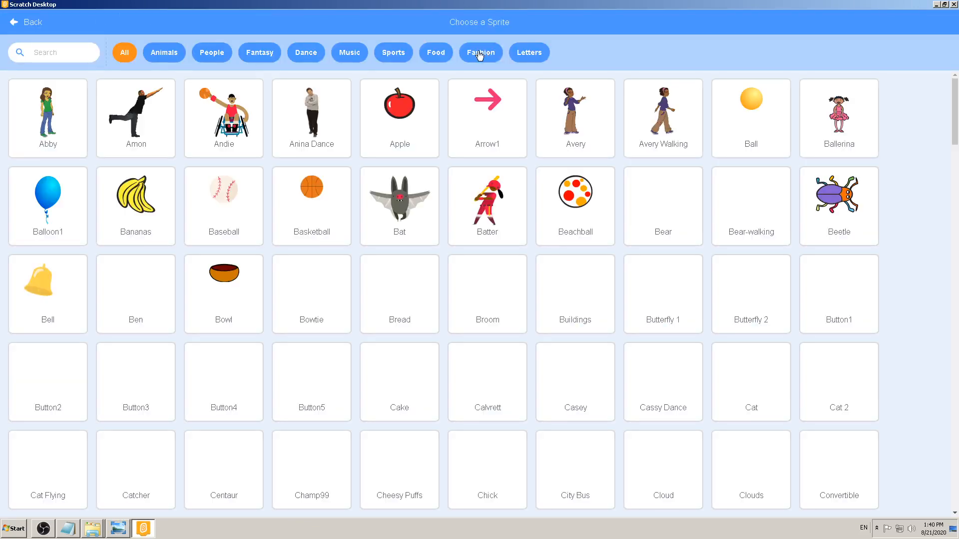
click(26, 22)
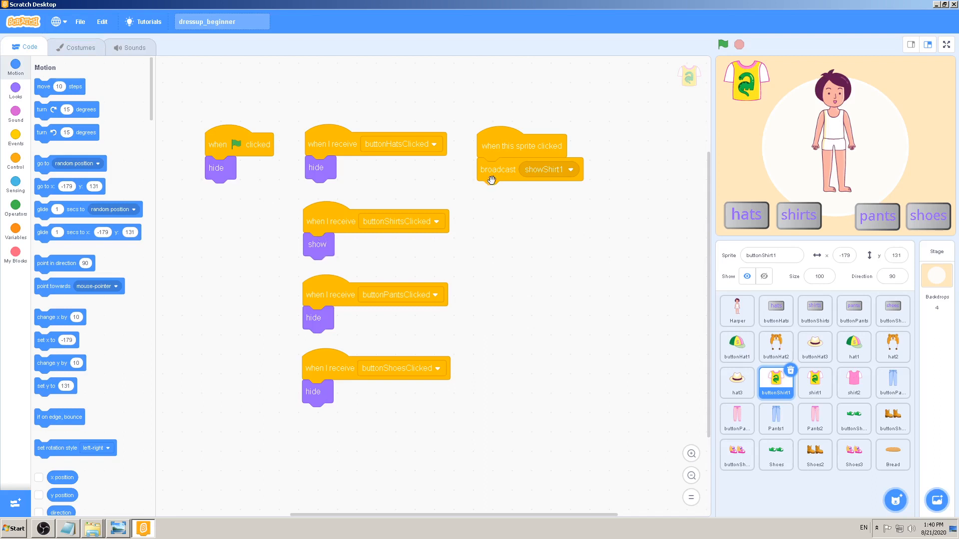
click(897, 500)
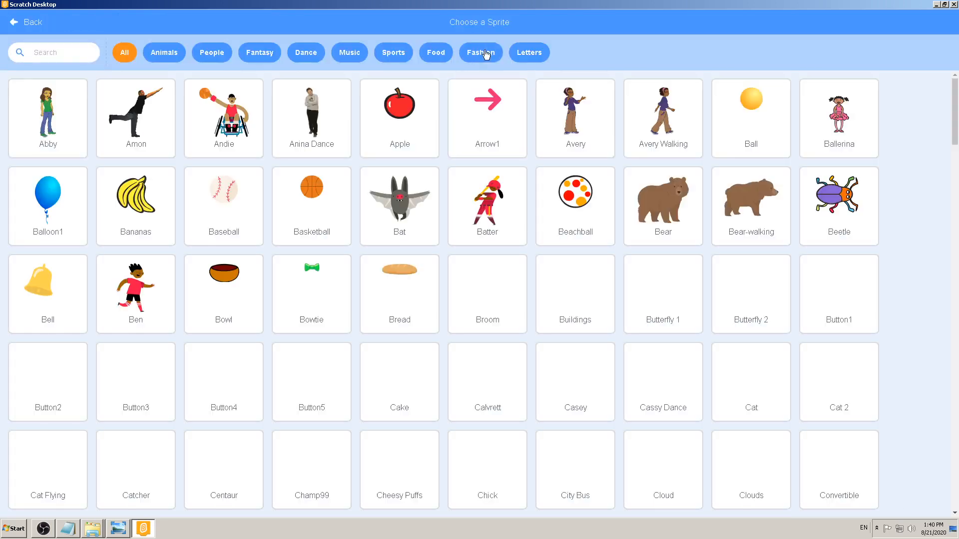
click(483, 54)
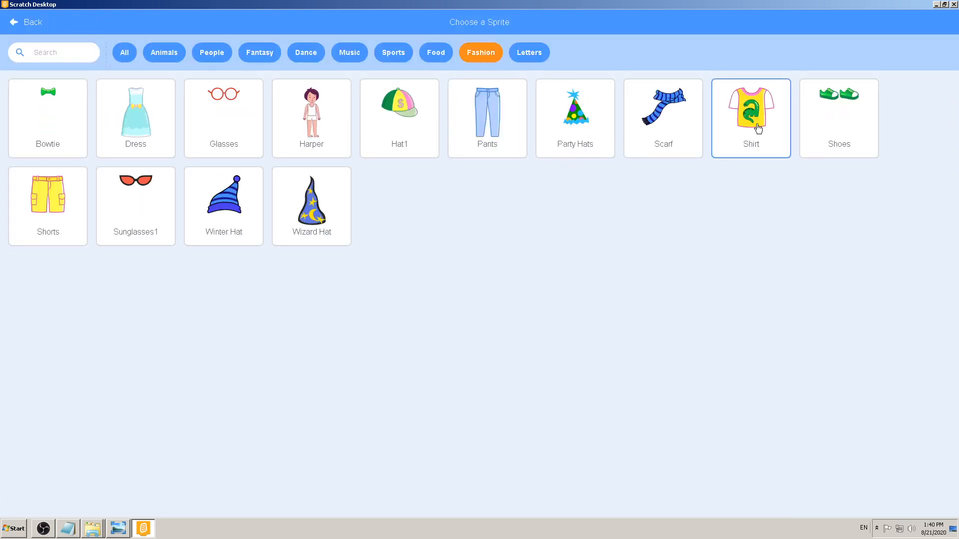
click(25, 28)
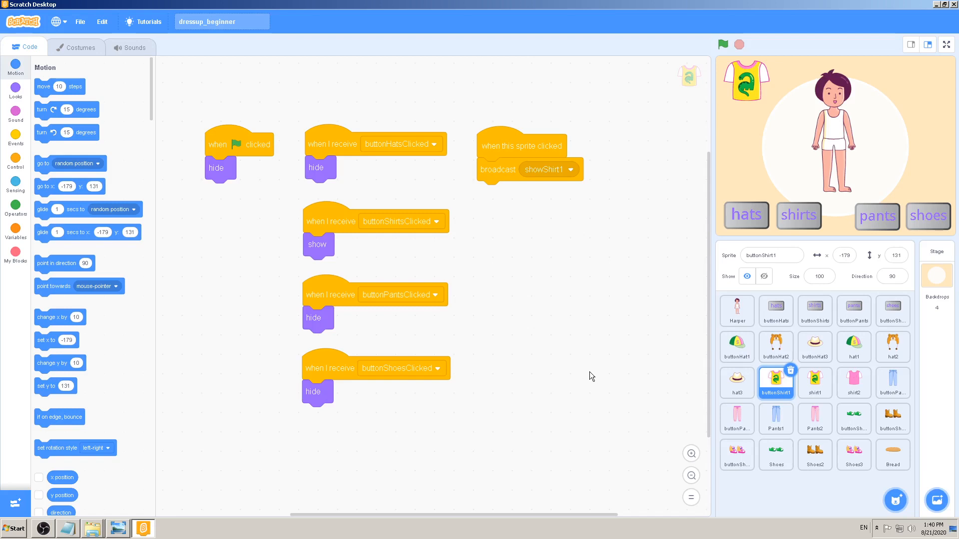
Duplicate the buttonShirt1 sprite, place the copy below the original on the stage, and reorder it after buttonShirt1 among the sprites
right_click(775, 390)
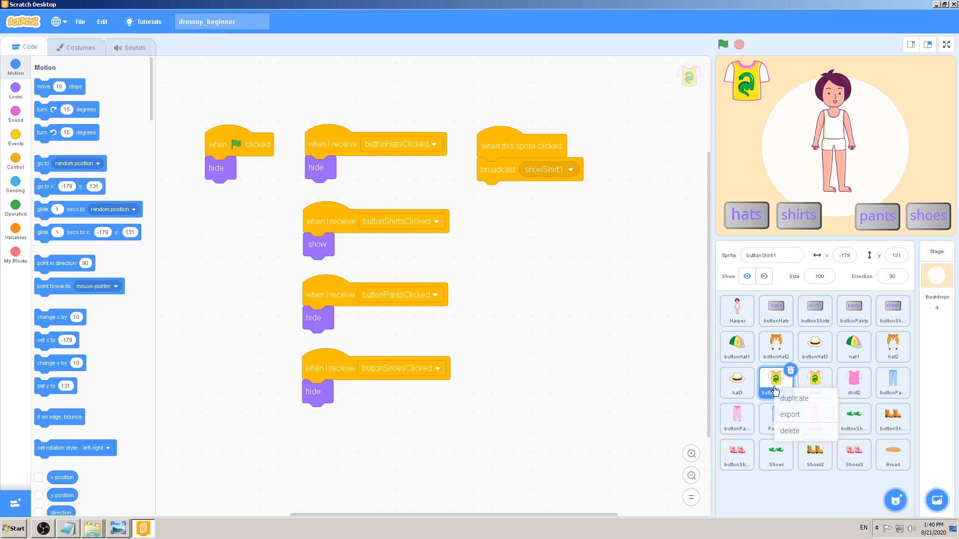
click(800, 399)
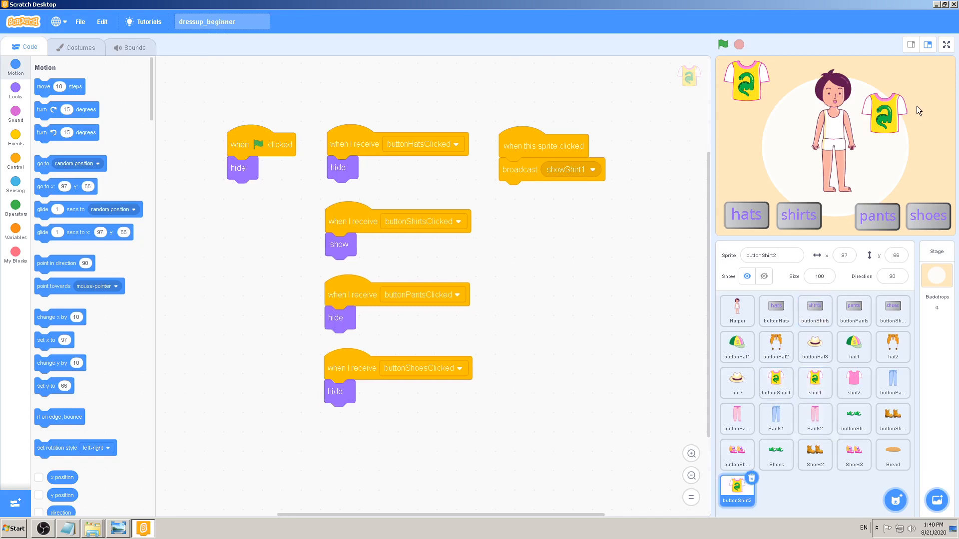
drag(870, 128, 754, 134)
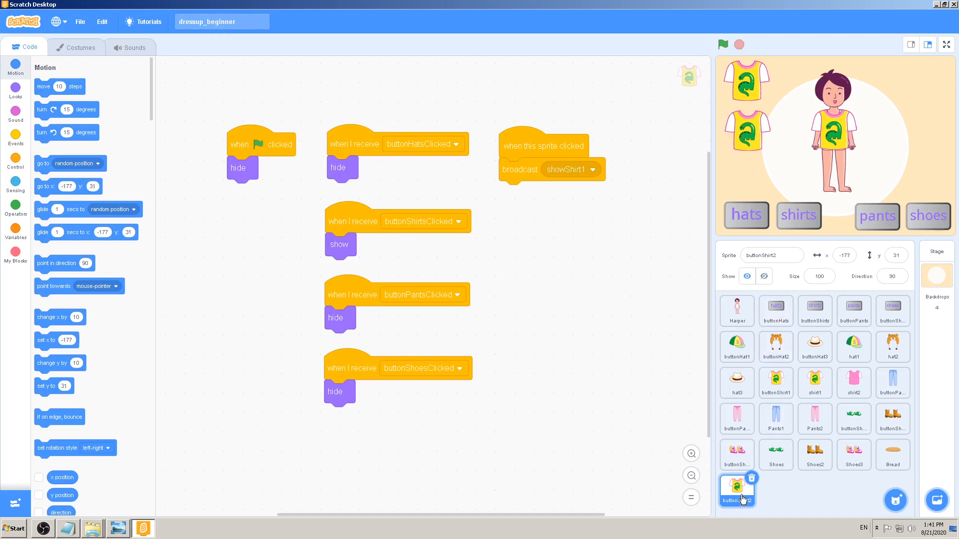
drag(743, 499, 804, 392)
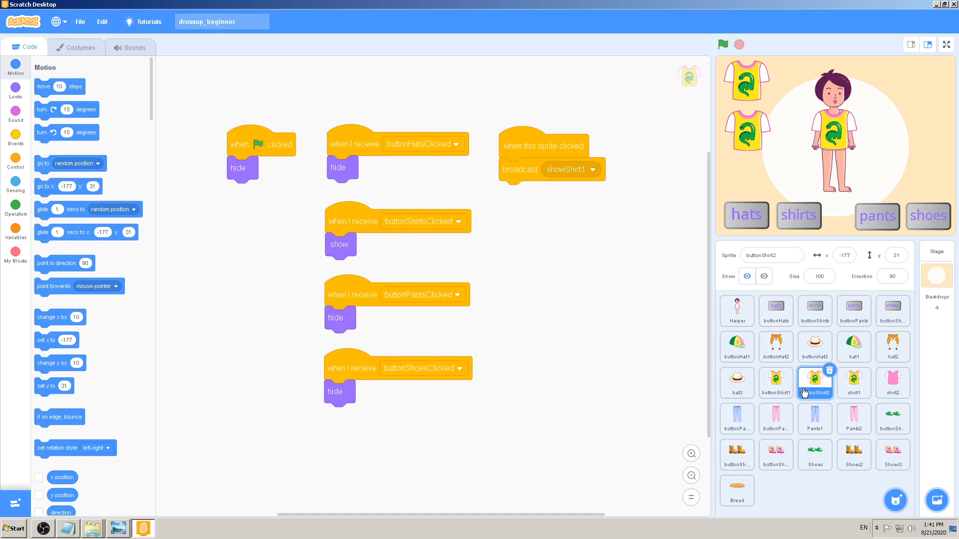
Compare the scripts of buttonShirt1 and buttonShirt2 and open the buttonShirt2 costume for editing
mouse_move(899, 501)
click(776, 384)
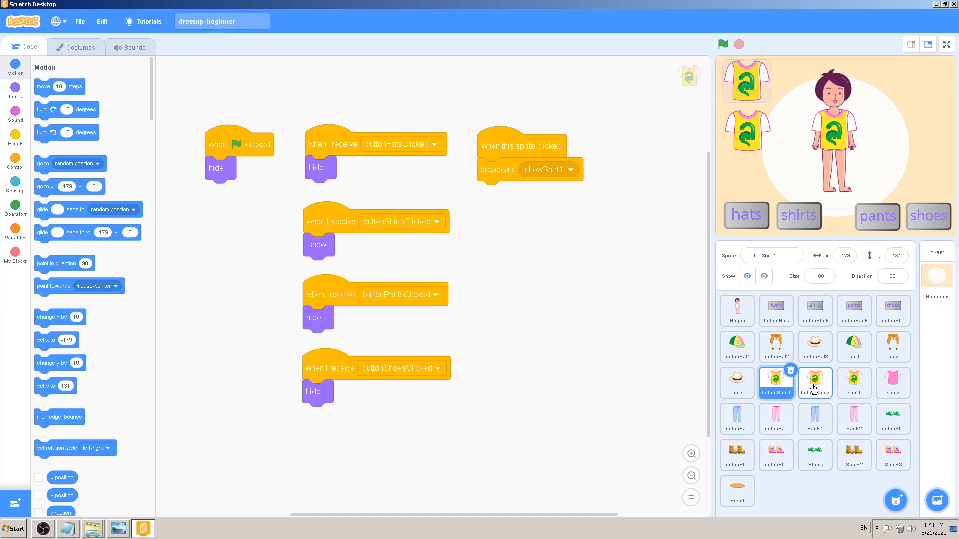
click(813, 389)
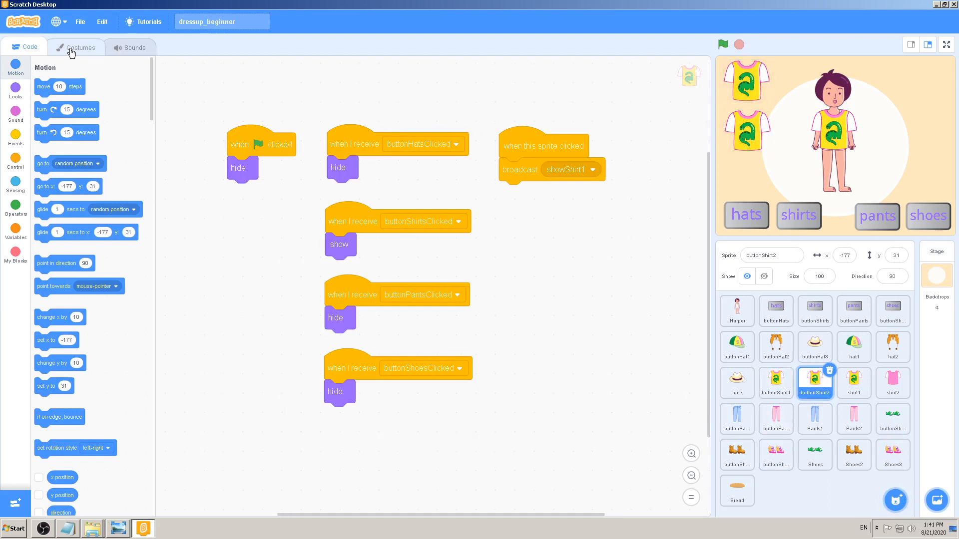
click(99, 50)
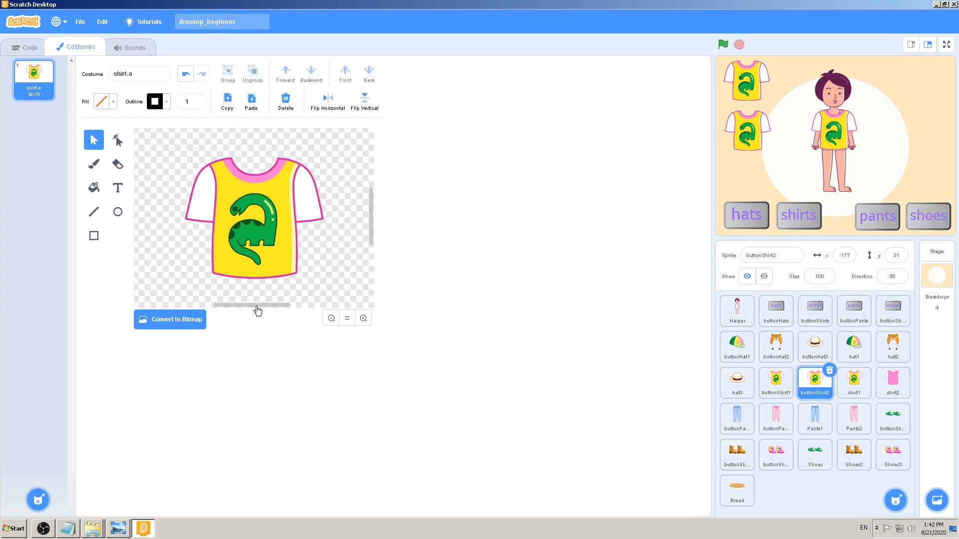
Examine the shirt drawing in the buttonShirt2 costume at different zoom levels and canvas positions
mouse_move(252, 306)
mouse_down()
mouse_move(282, 309)
mouse_move(239, 307)
mouse_move(289, 308)
mouse_move(231, 302)
mouse_move(271, 306)
mouse_move(263, 306)
mouse_up()
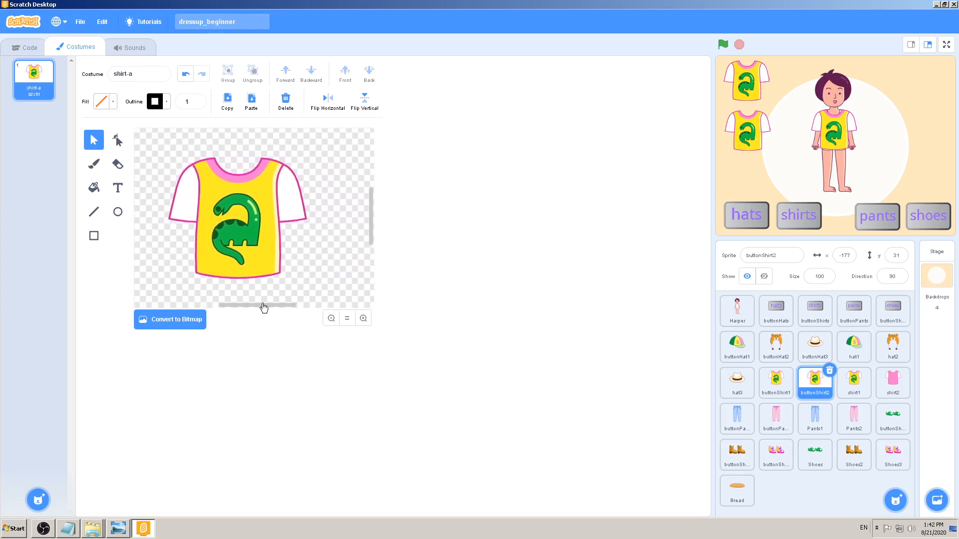
mouse_move(376, 228)
mouse_down()
mouse_move(371, 206)
mouse_move(378, 237)
mouse_move(373, 205)
mouse_move(373, 248)
mouse_move(374, 210)
mouse_move(375, 236)
mouse_move(371, 227)
mouse_up()
drag(267, 304, 259, 305)
click(363, 318)
click(363, 319)
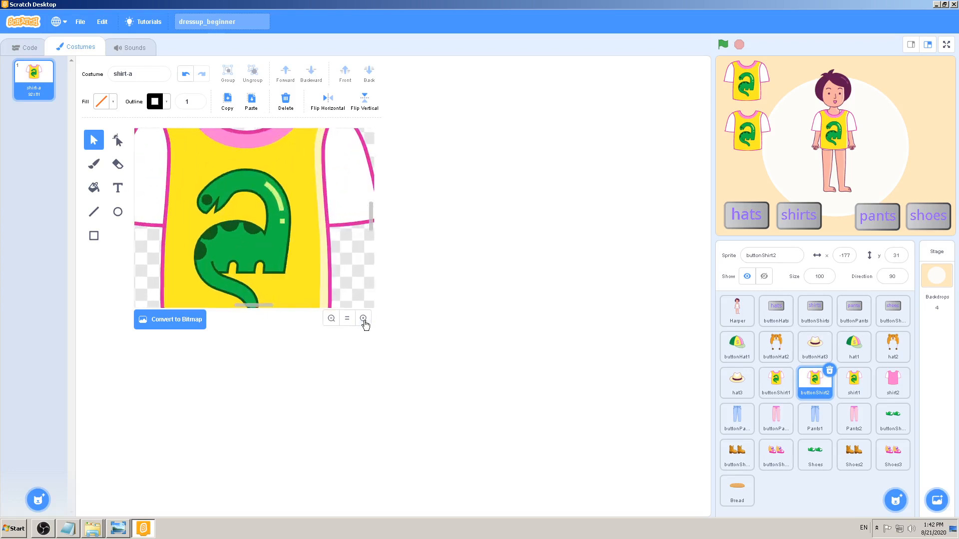
click(363, 319)
click(363, 319)
click(331, 319)
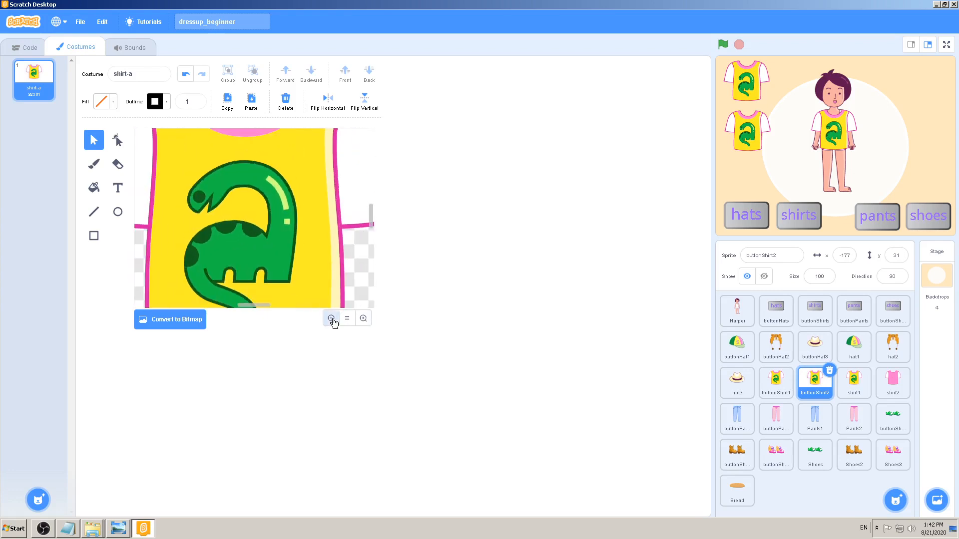
click(331, 320)
click(331, 319)
click(331, 319)
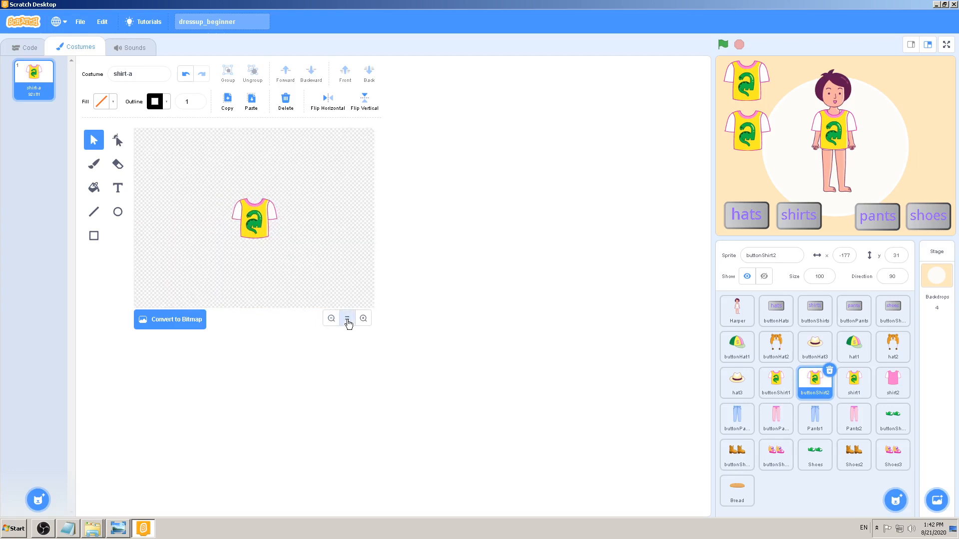
click(362, 319)
click(348, 321)
click(363, 320)
click(364, 319)
click(364, 320)
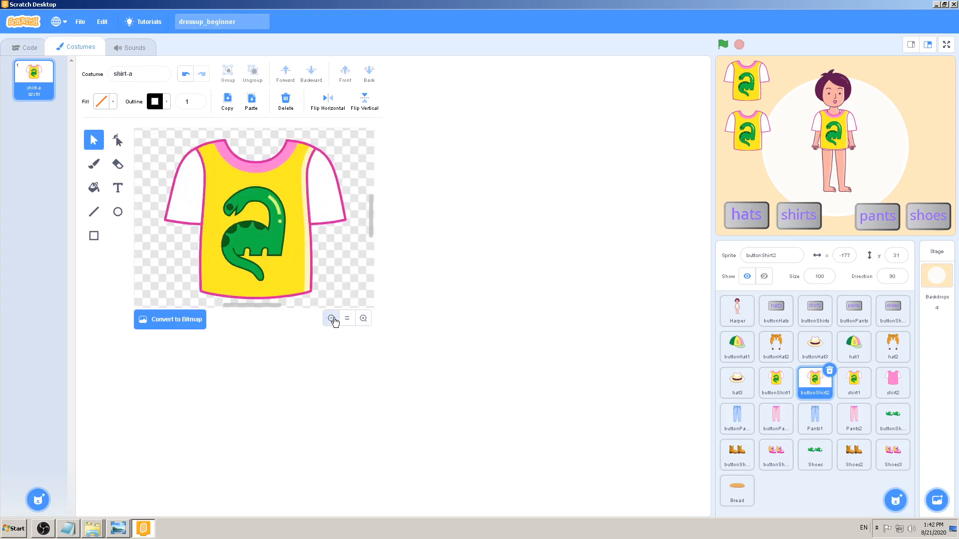
click(331, 318)
drag(297, 308, 285, 309)
mouse_move(372, 224)
mouse_down()
mouse_move(373, 209)
mouse_move(373, 223)
mouse_up()
drag(263, 307, 273, 304)
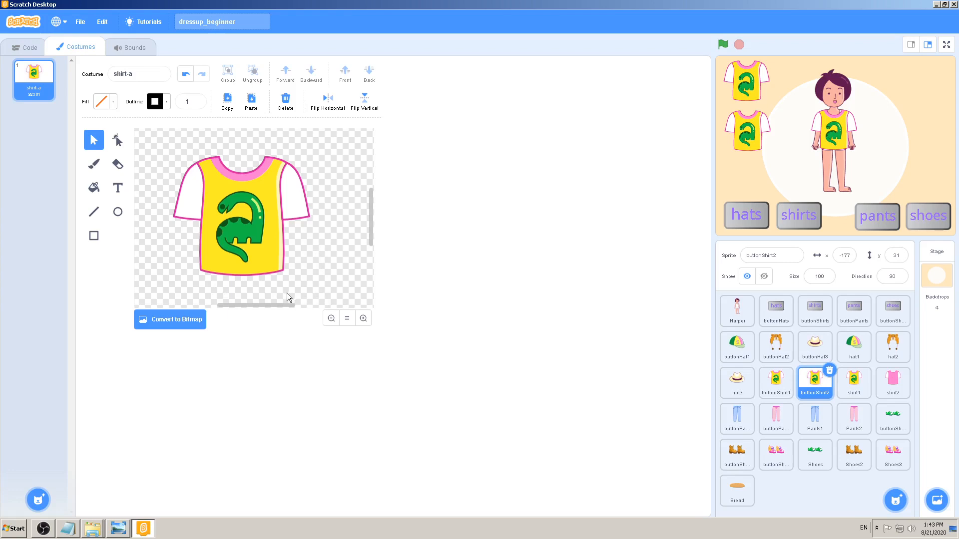
Move the dinosaur drawing off the shirt in the buttonShirt2 costume and delete it
click(238, 228)
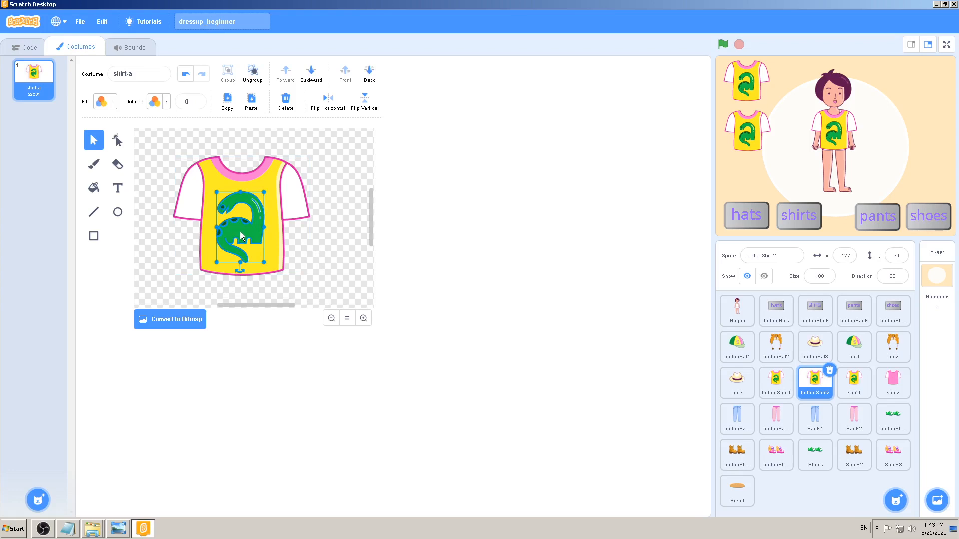
drag(257, 305, 241, 310)
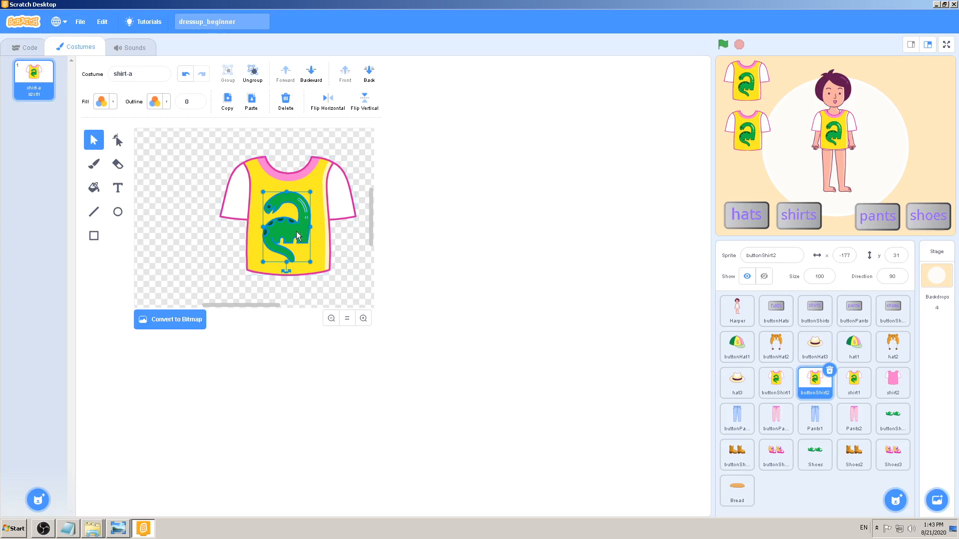
drag(287, 232, 170, 254)
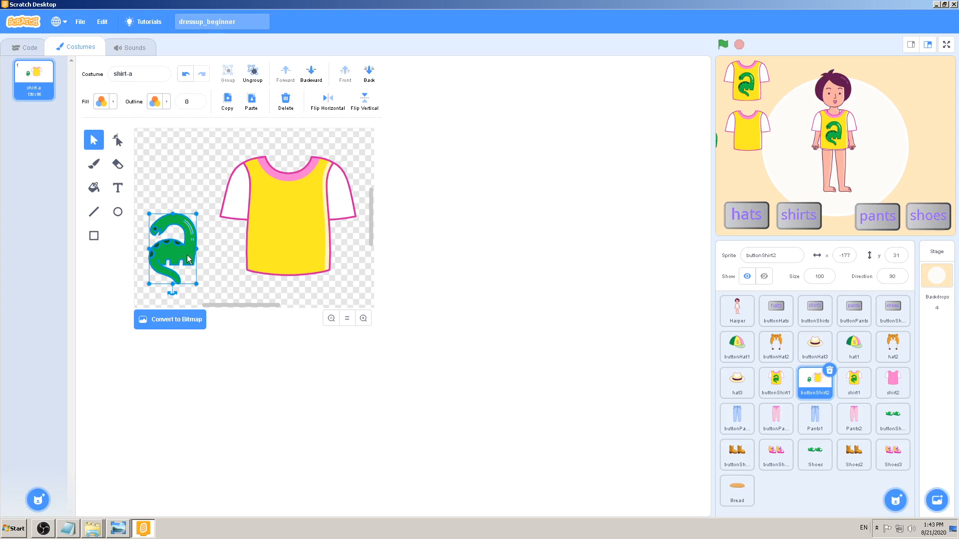
key(Delete)
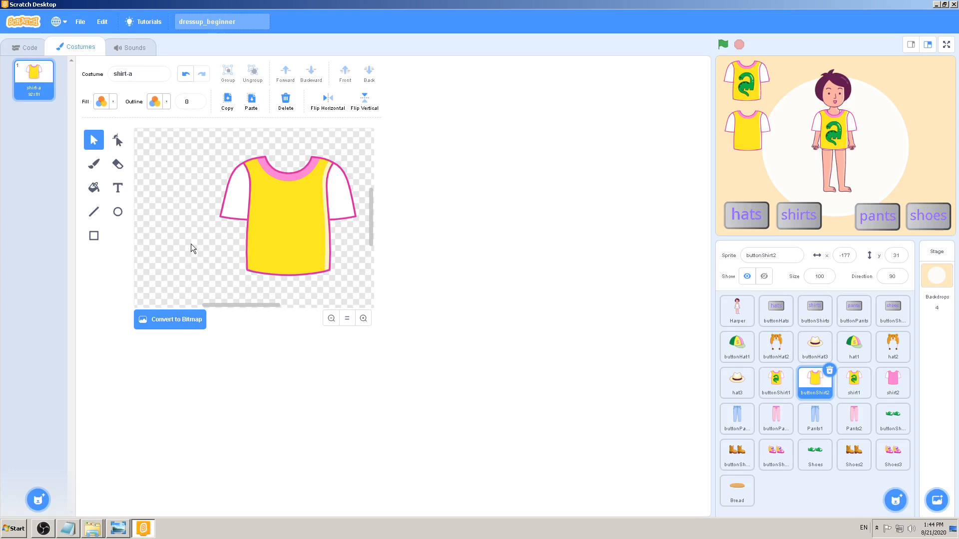
Undo the deletion and the move of the dinosaur drawing
key(ctrl+v)
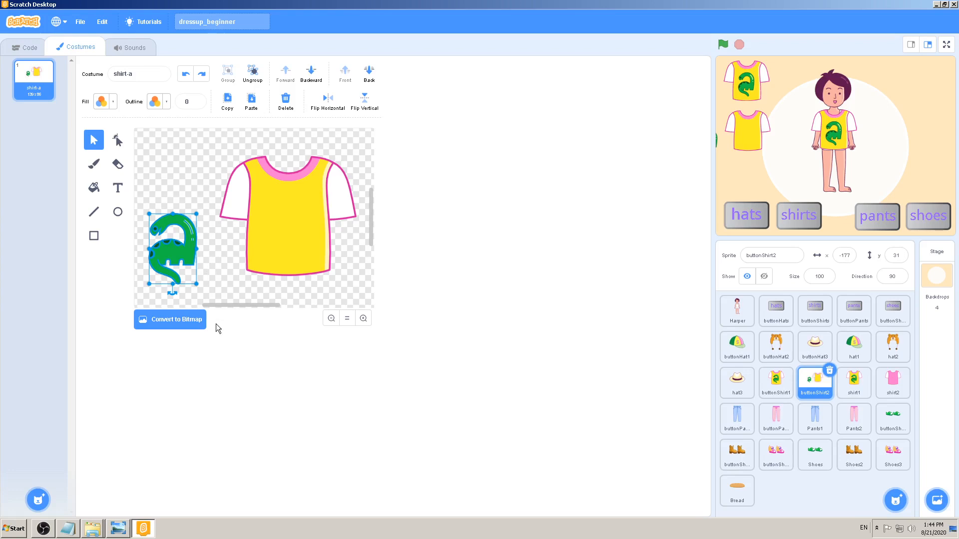
key(ctrl+z)
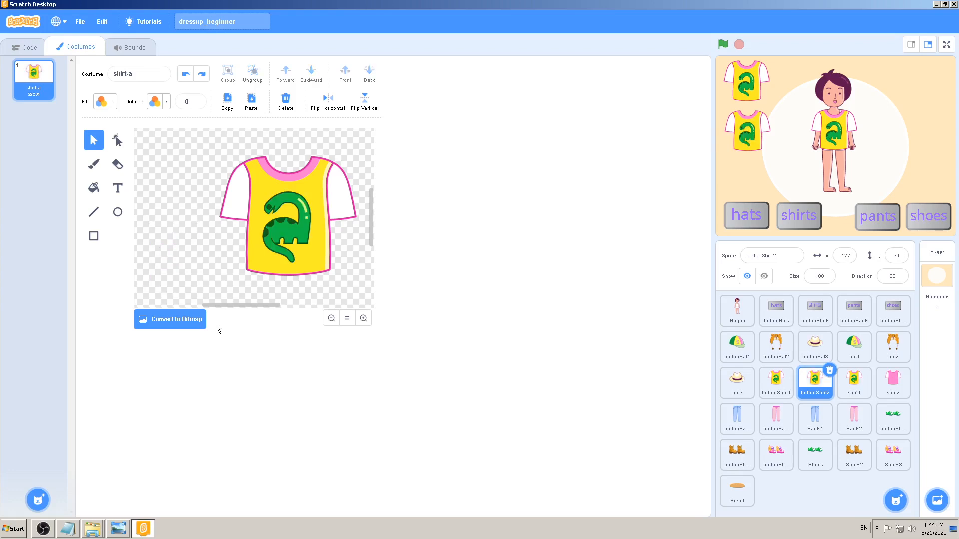
scroll(243, 309, right, 3)
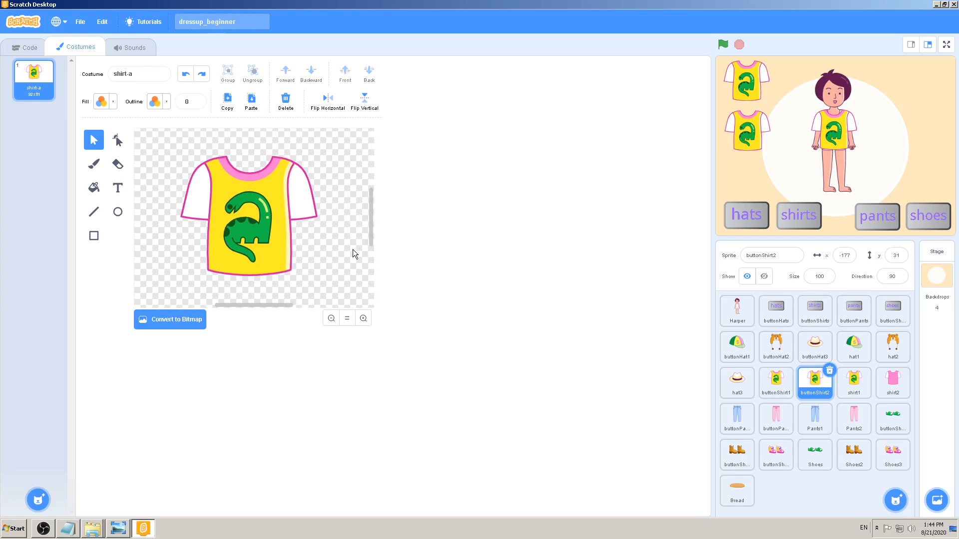
Erase the dinosaur from the middle of the shirt with the Eraser tool at size 25
click(363, 318)
click(261, 235)
click(160, 239)
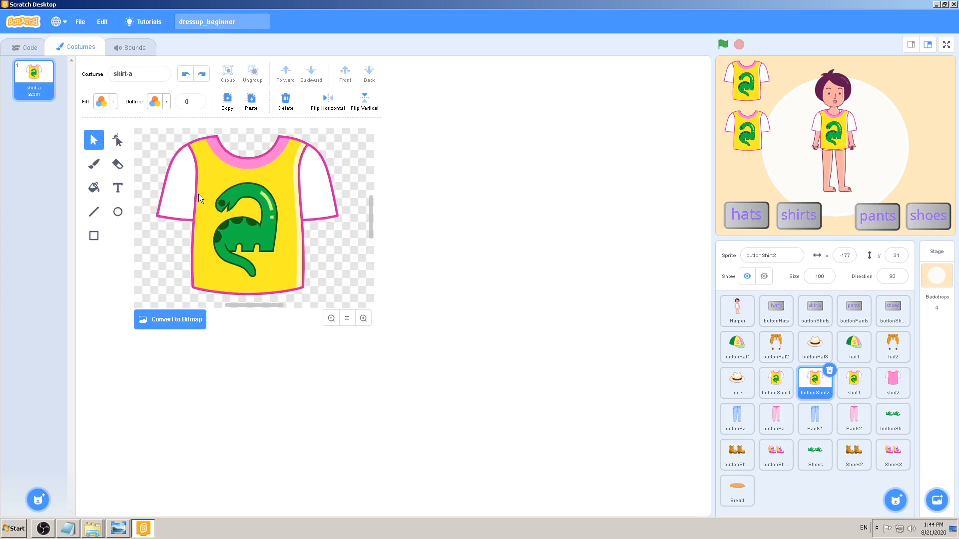
click(248, 233)
click(248, 234)
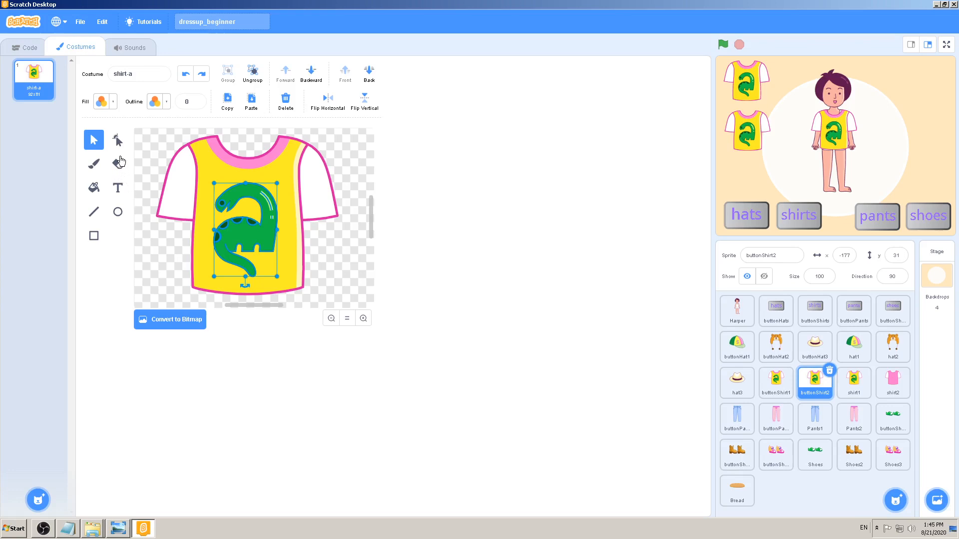
click(353, 256)
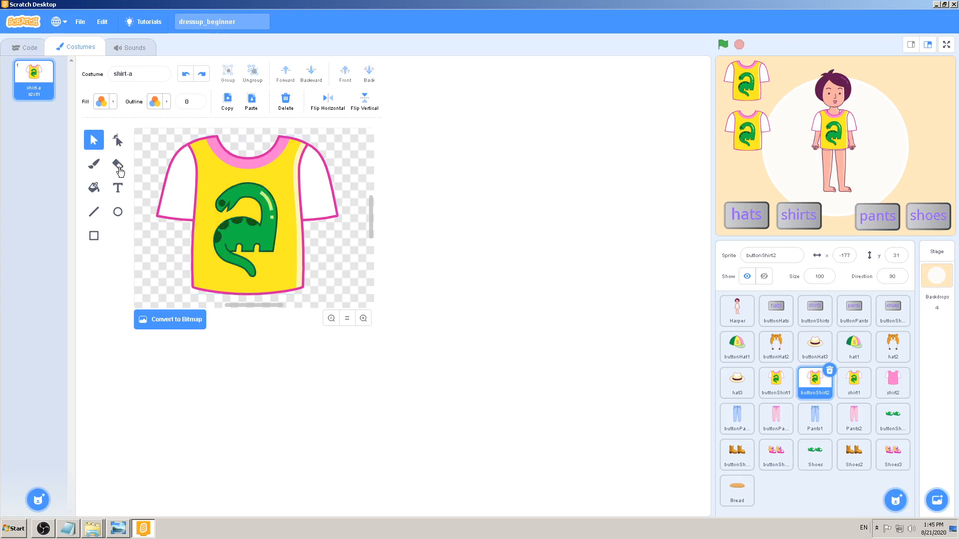
click(119, 170)
mouse_move(226, 205)
mouse_down()
mouse_move(222, 269)
mouse_move(253, 259)
mouse_move(270, 235)
mouse_move(239, 225)
mouse_move(265, 205)
mouse_move(231, 199)
mouse_move(261, 188)
mouse_move(217, 248)
mouse_up()
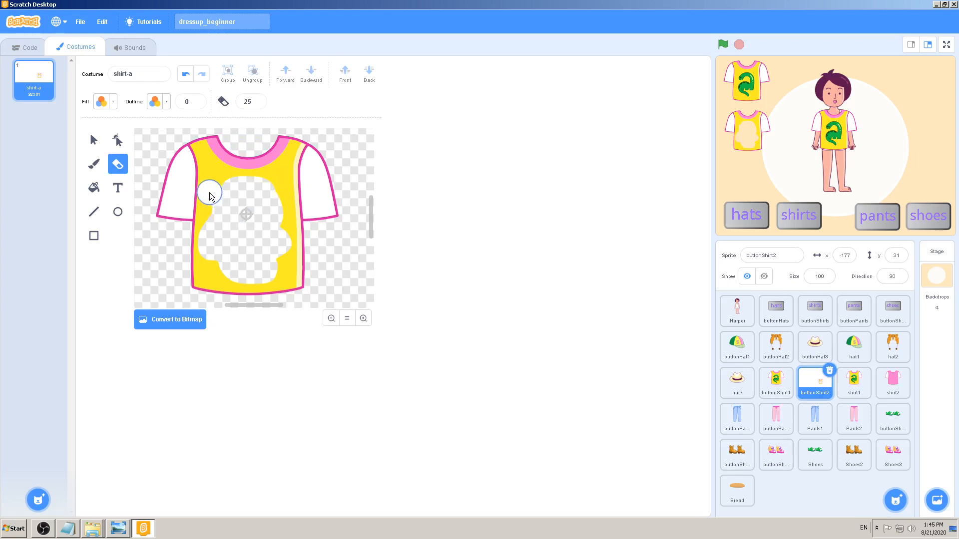
Increase the Eraser size to 40
click(258, 100)
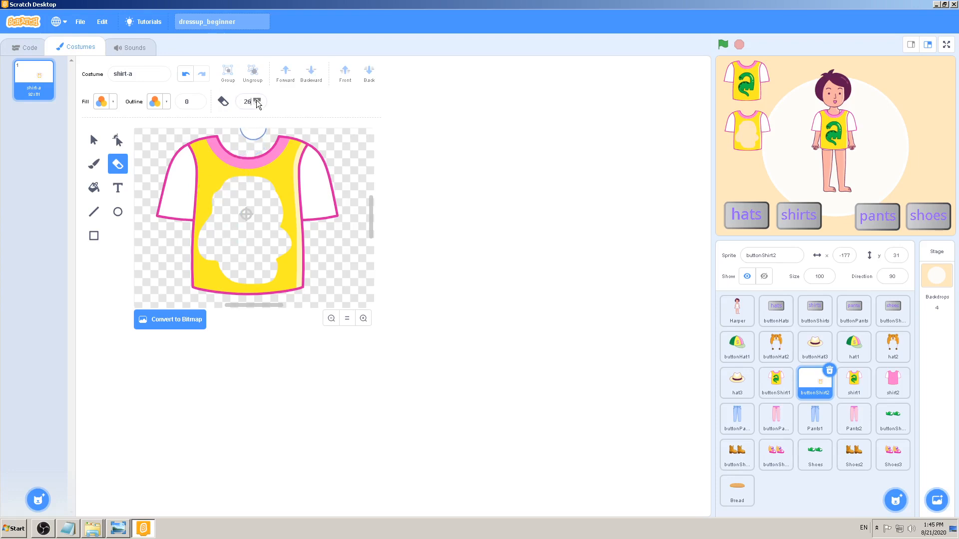
double_click(258, 101)
double_click(257, 100)
click(258, 100)
click(258, 101)
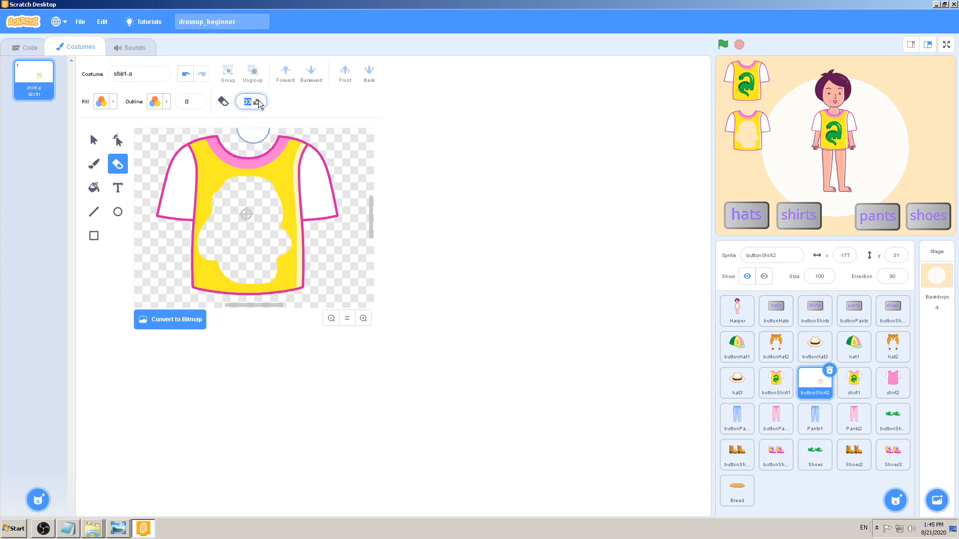
double_click(258, 100)
click(257, 100)
click(258, 101)
double_click(257, 101)
double_click(258, 100)
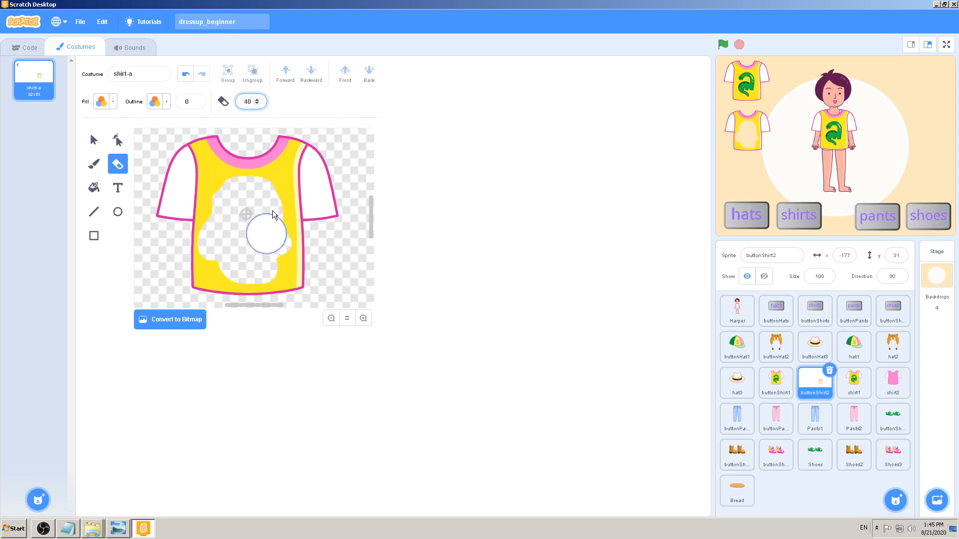
Reduce the Eraser size to 33
double_click(258, 103)
click(258, 104)
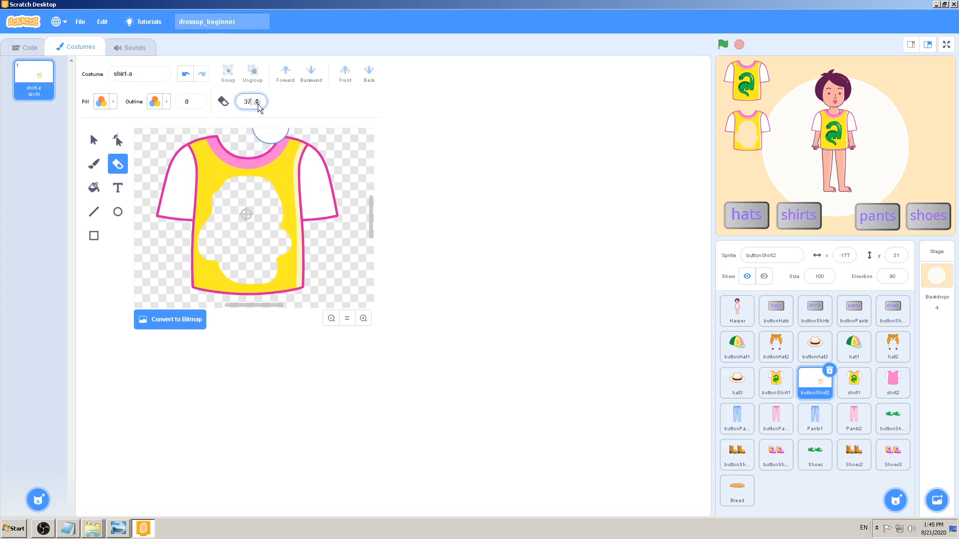
click(258, 104)
click(258, 104)
click(258, 104)
click(257, 104)
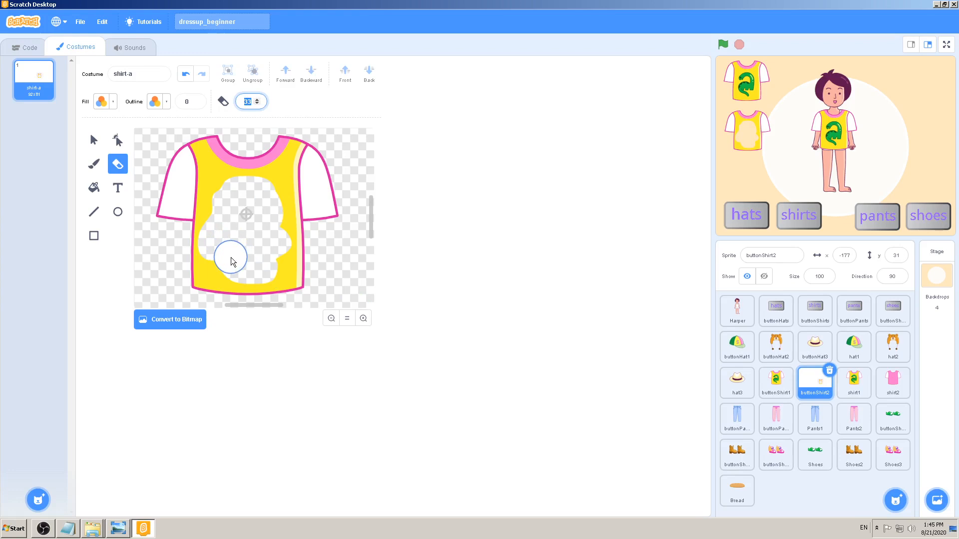
Try to erase along the lower part of the shirt, and undo the stroke
mouse_move(231, 258)
mouse_down()
mouse_move(150, 255)
mouse_move(310, 265)
mouse_move(260, 216)
mouse_move(168, 166)
mouse_move(342, 185)
mouse_move(304, 280)
mouse_up()
key(ctrl+z)
key(ctrl+z)
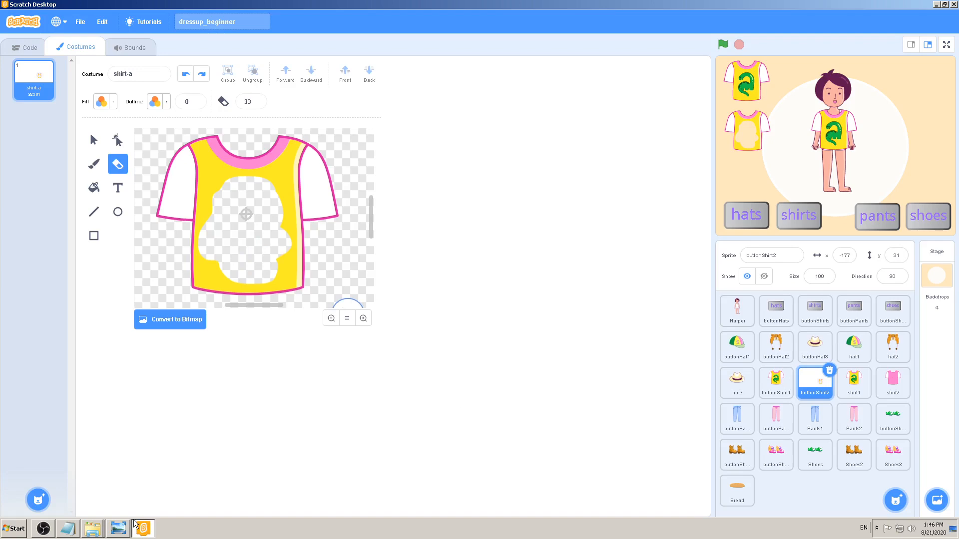
Try filling the shirt body with purple using the Fill tool, and undo the fill
click(124, 533)
click(125, 532)
click(96, 168)
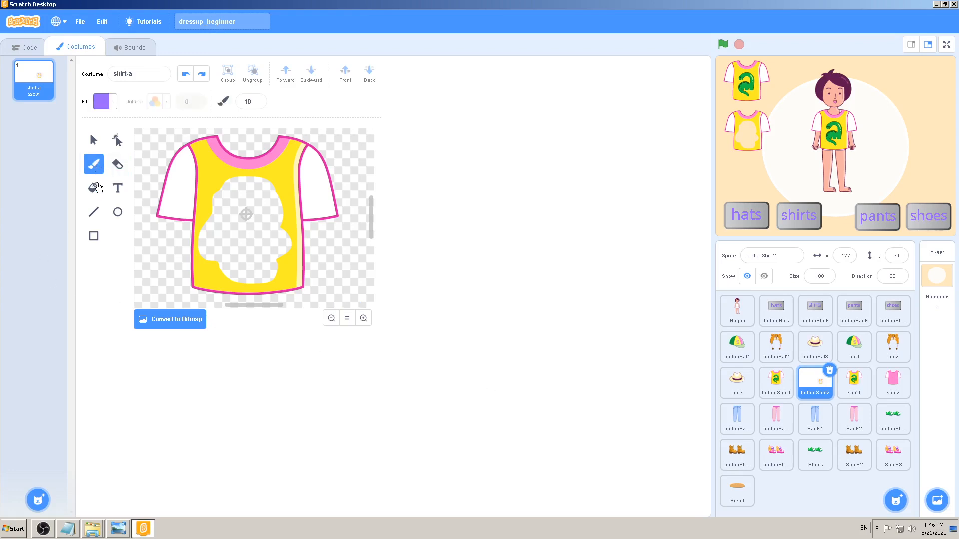
click(95, 190)
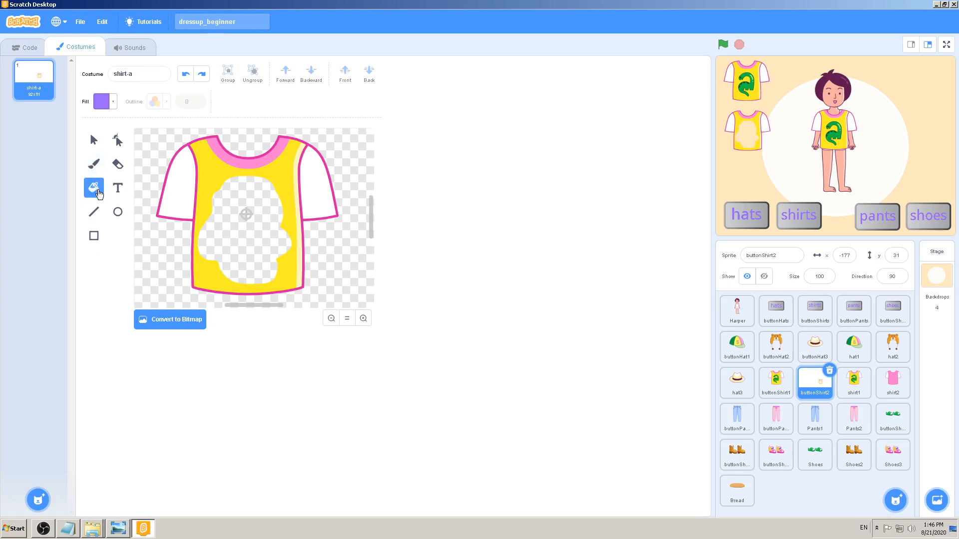
click(98, 169)
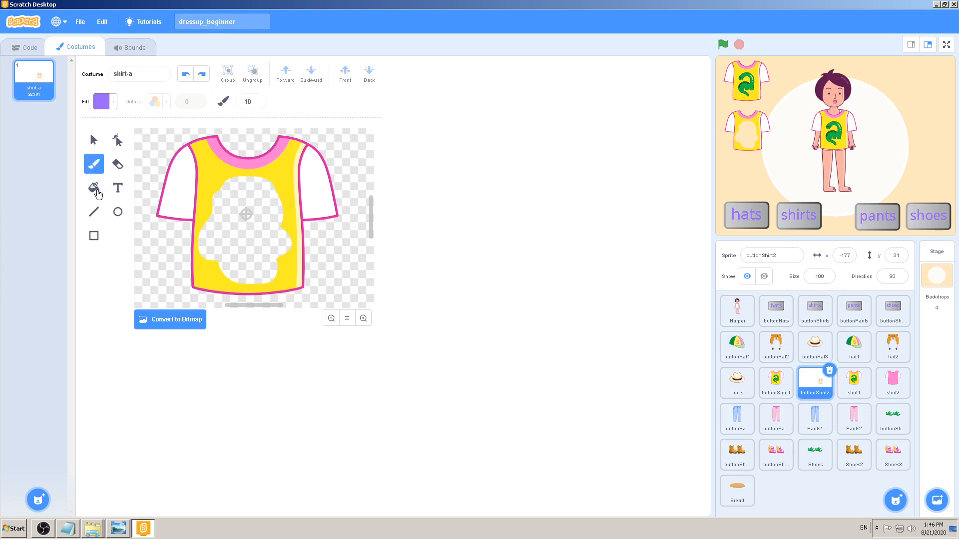
click(98, 193)
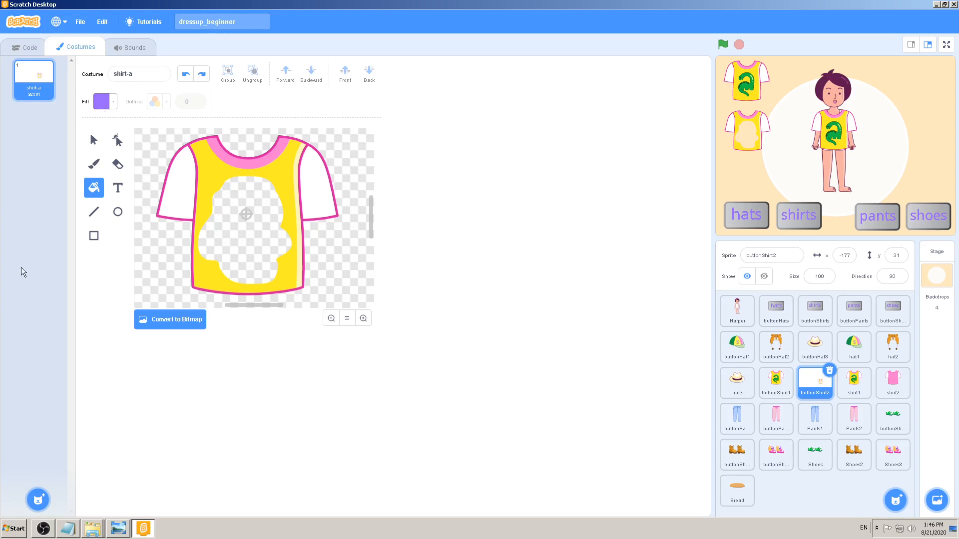
click(203, 253)
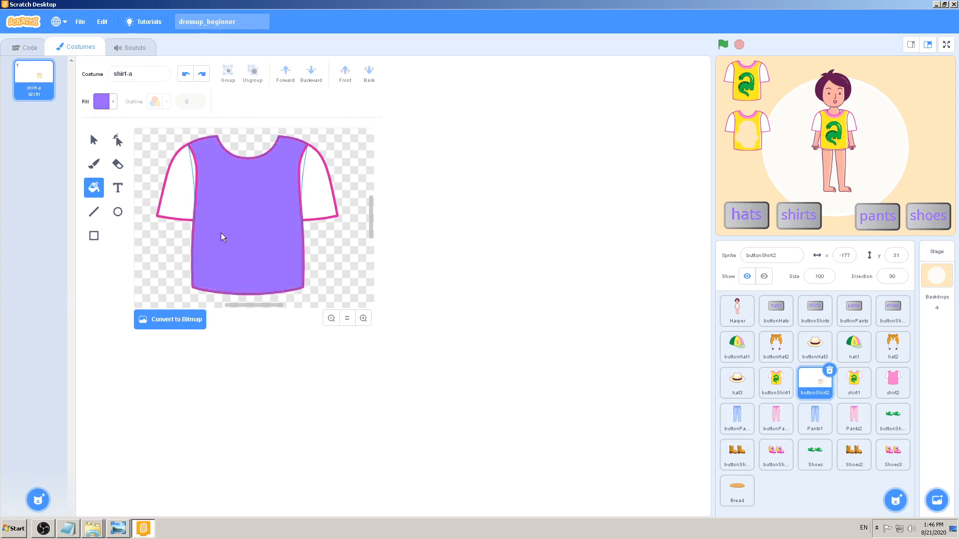
key(ctrl+z)
Check the shirt reference image in Windows Photo Viewer and sample the shirt's yellow as the fill color in Scratch
click(118, 530)
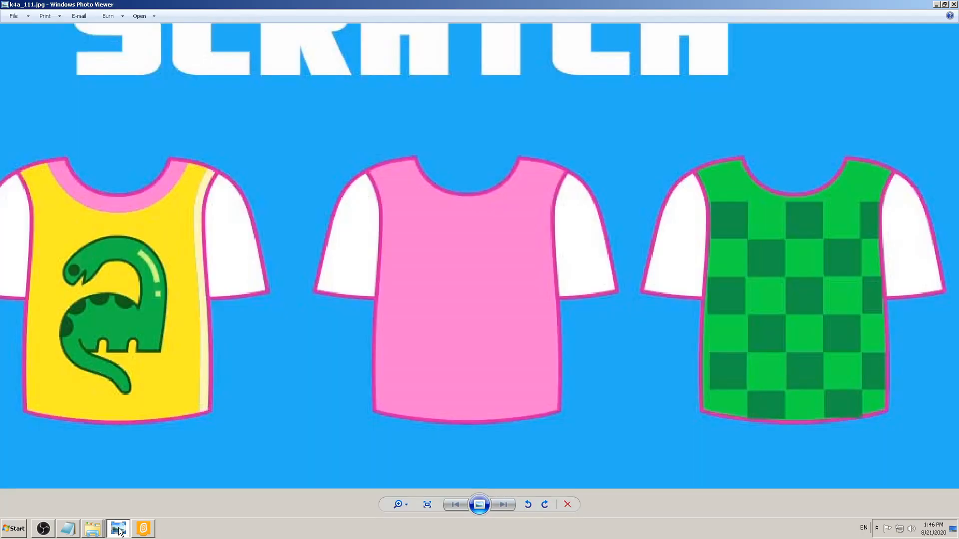
click(119, 530)
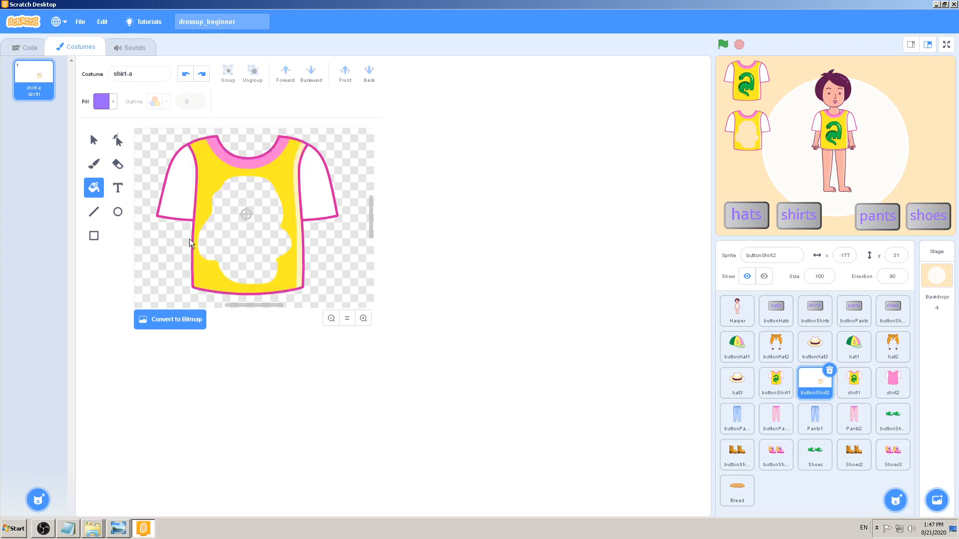
click(102, 102)
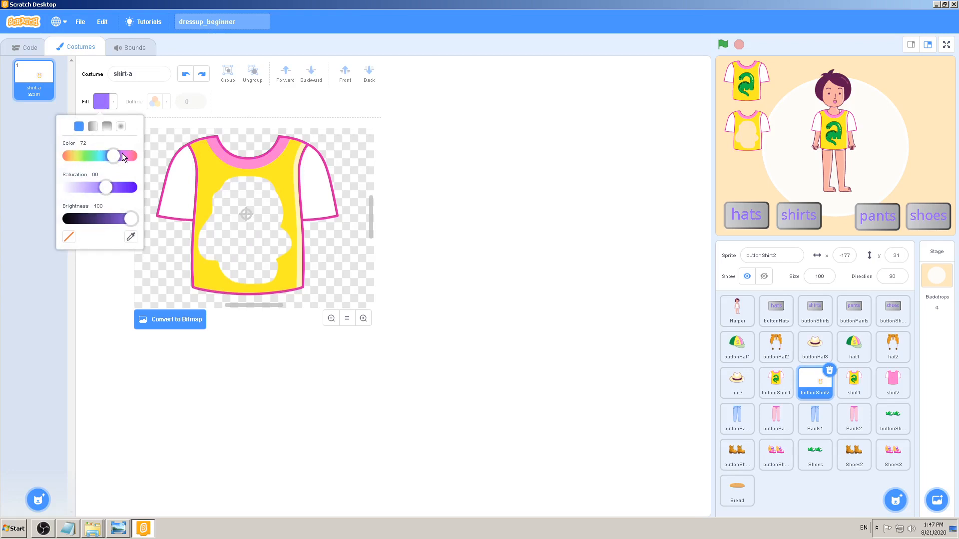
drag(122, 153, 112, 158)
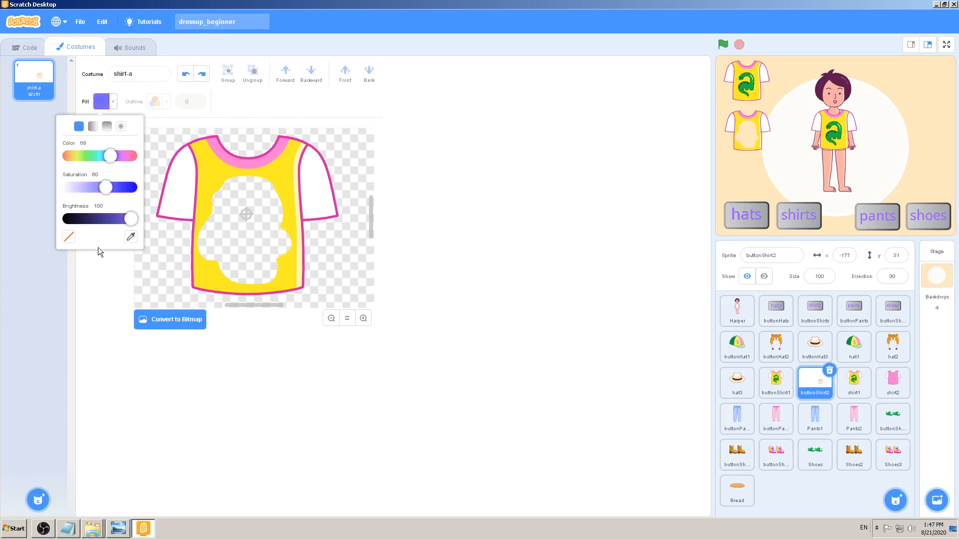
click(131, 240)
click(279, 189)
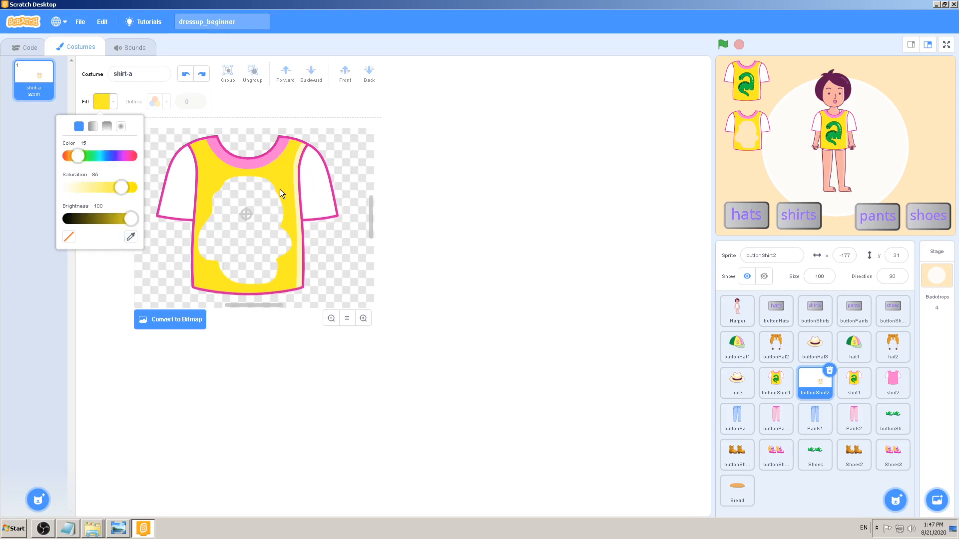
Fill the shirt body with the pink sampled from the collar and compare it with the reference image in Windows Photo Viewer
click(131, 240)
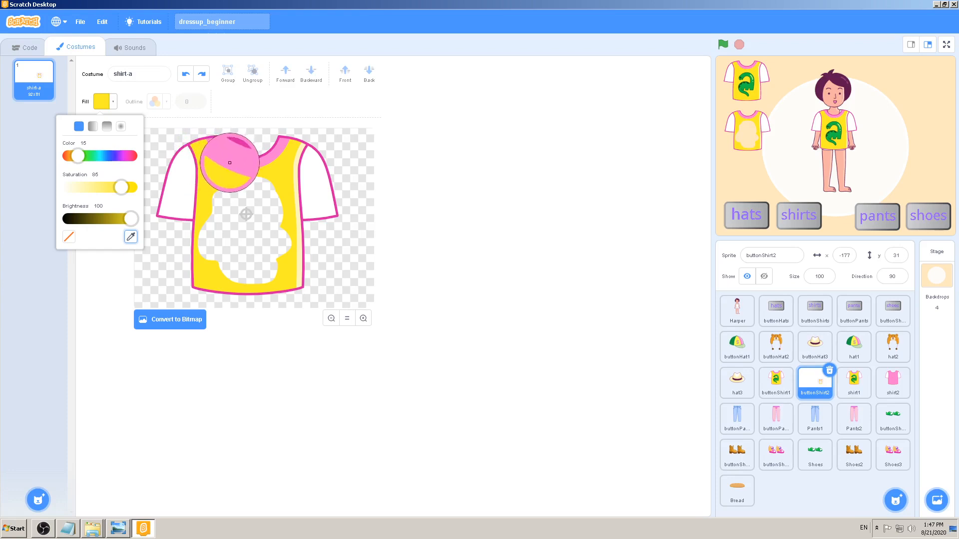
click(250, 164)
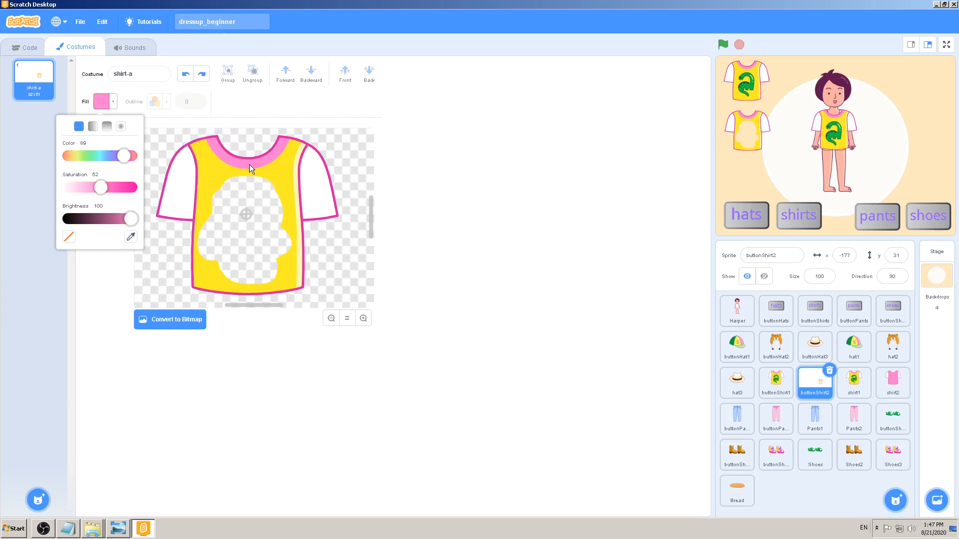
click(38, 359)
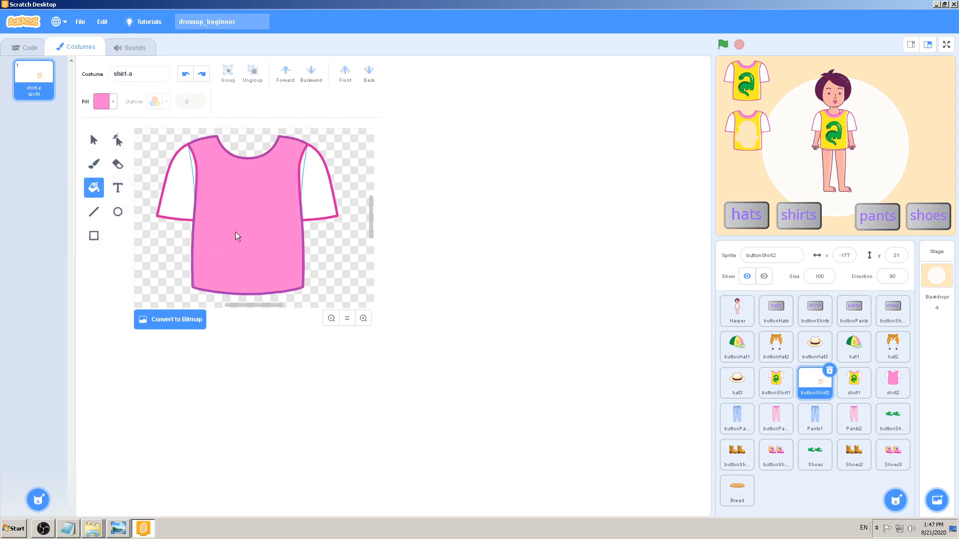
click(238, 236)
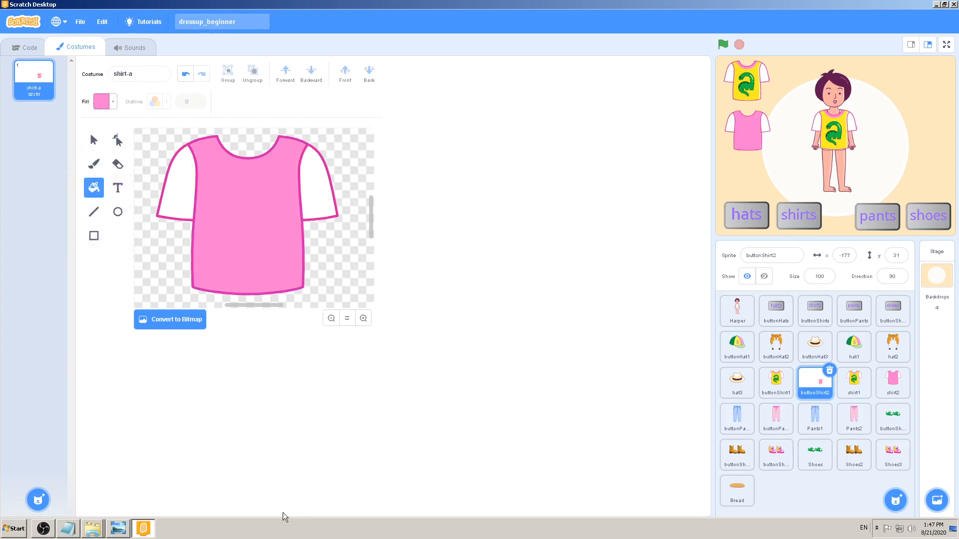
click(126, 531)
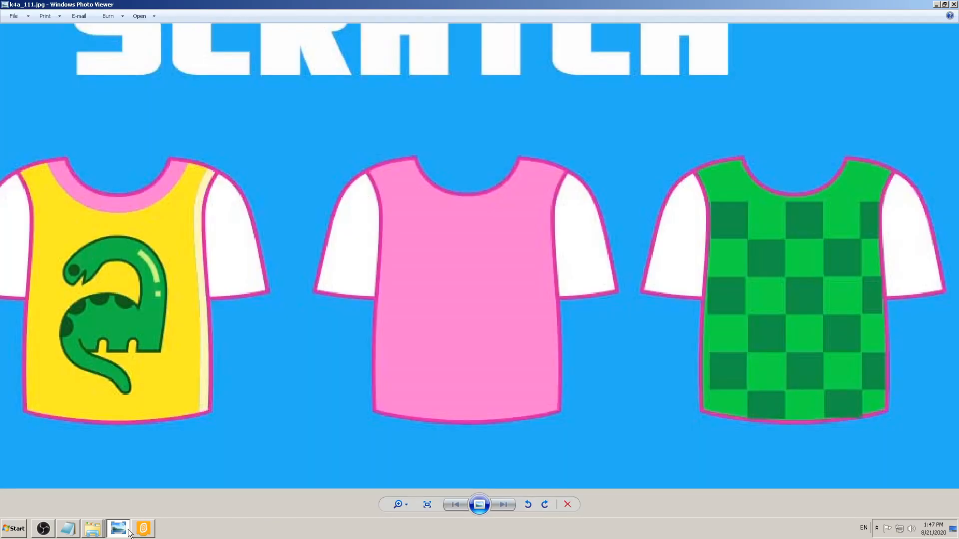
click(129, 532)
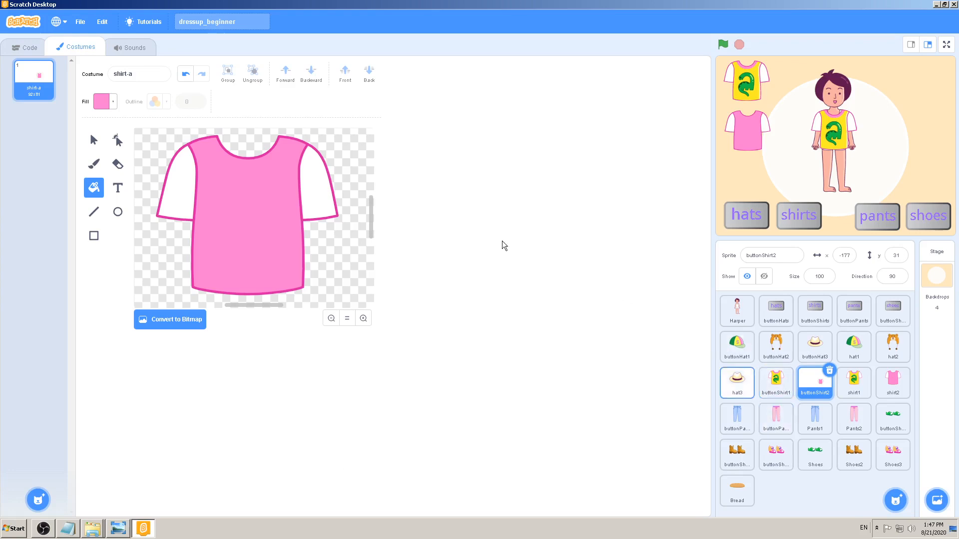
Run the game from the code view of buttonShirt2 and test the hats and shirts buttons and the pink shirt on the stage
click(15, 47)
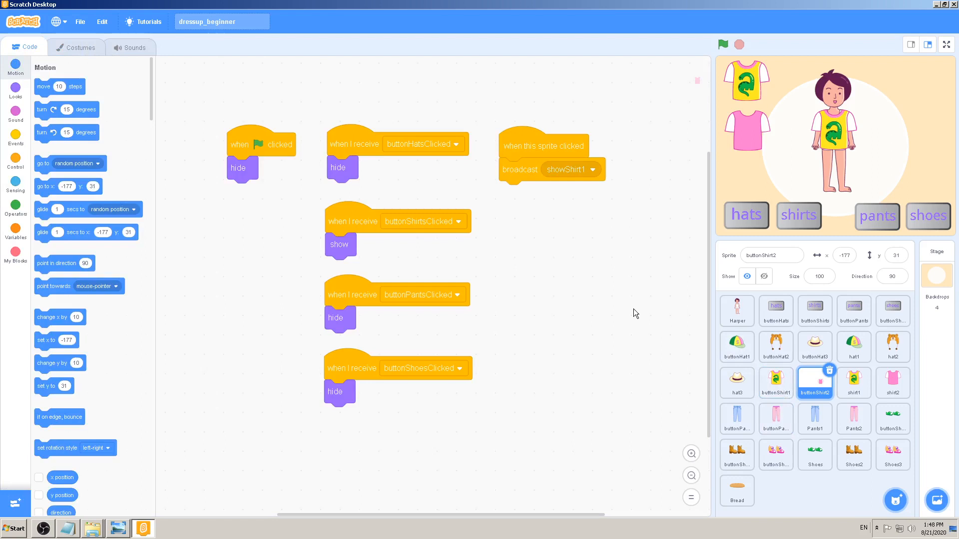
click(723, 44)
click(739, 213)
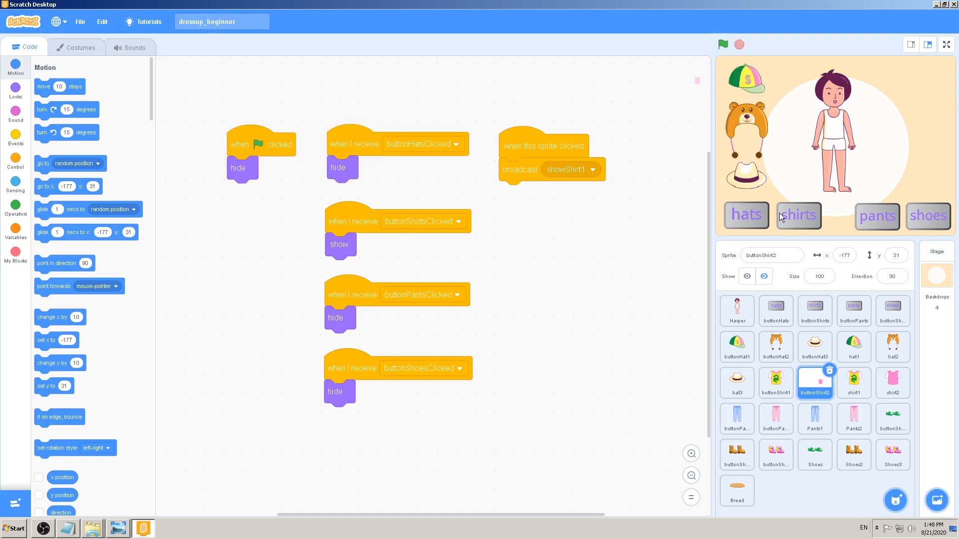
click(786, 214)
click(747, 133)
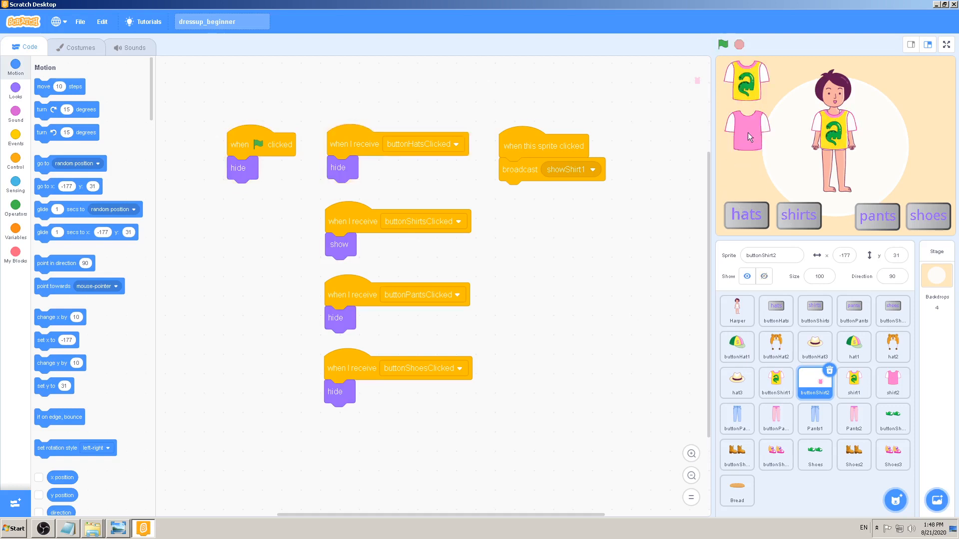
click(792, 215)
click(760, 216)
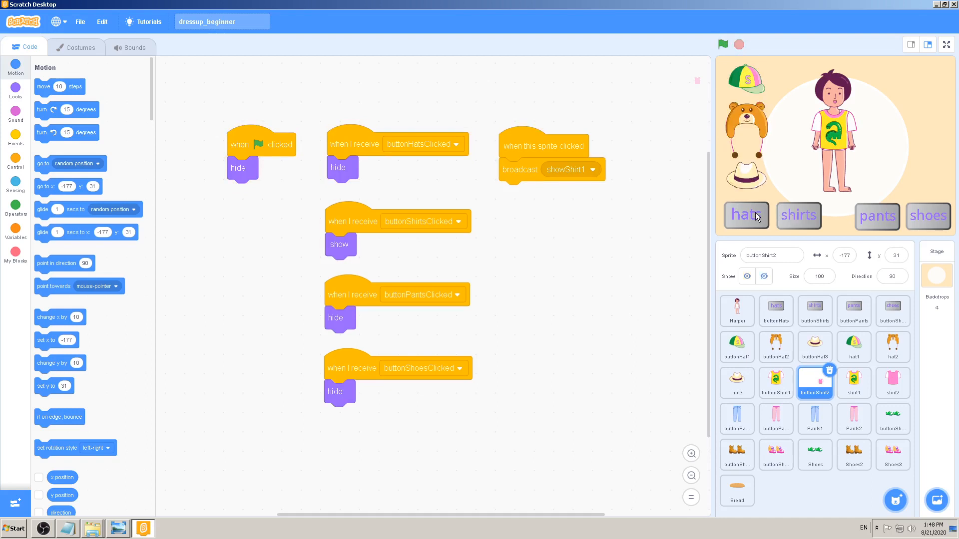
click(799, 216)
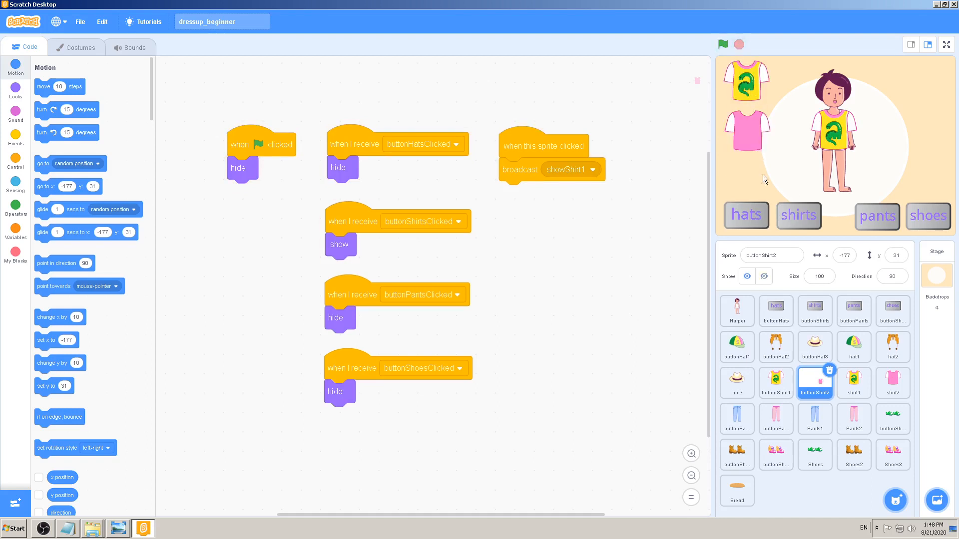
click(754, 216)
click(787, 218)
Examine the pink and green checkered shirts in the Windows Photo Viewer reference image and return to the costume editor in Scratch
click(79, 49)
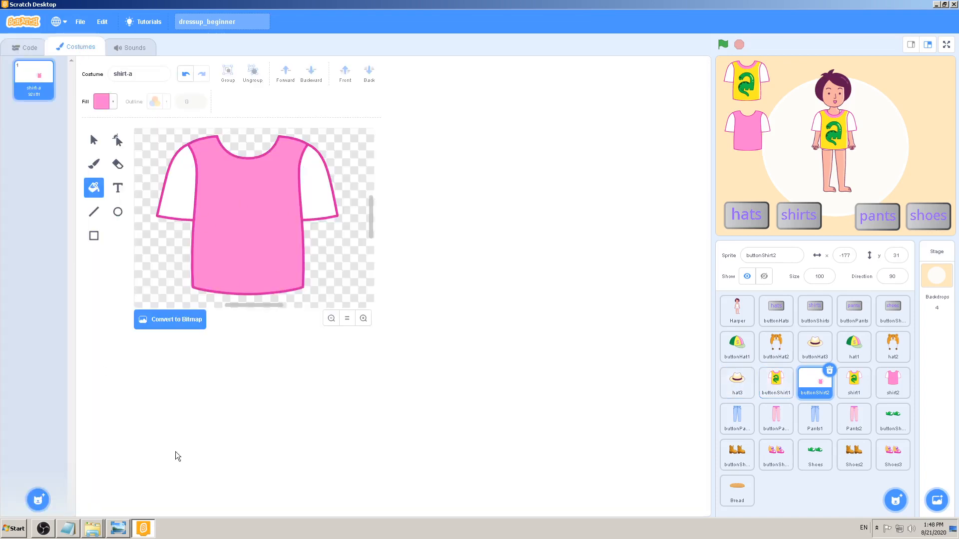
click(118, 528)
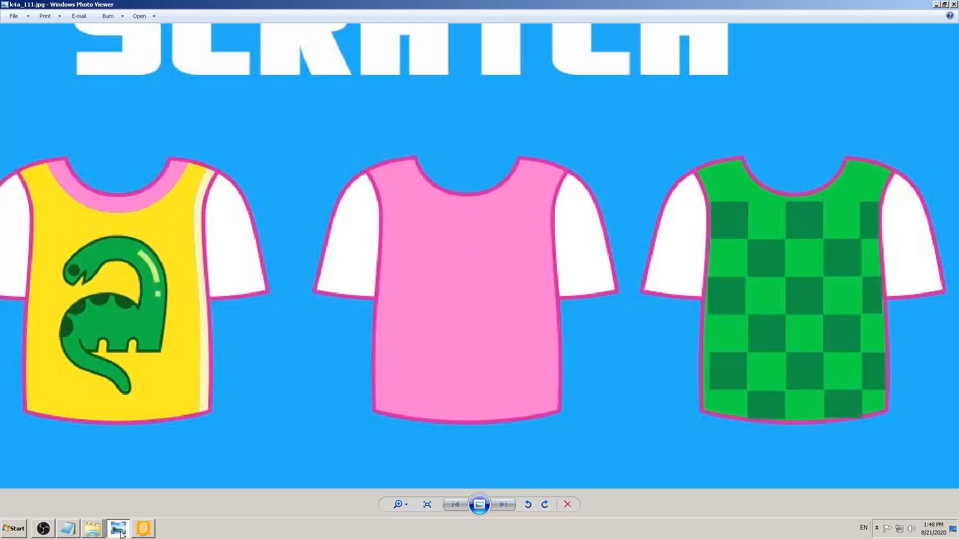
drag(428, 257, 341, 227)
scroll(304, 270, up, 1)
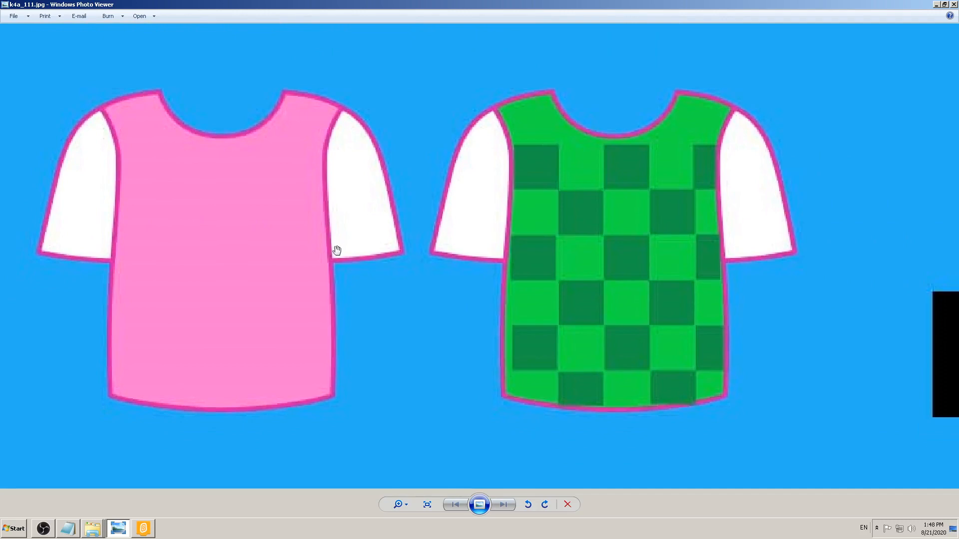
click(144, 528)
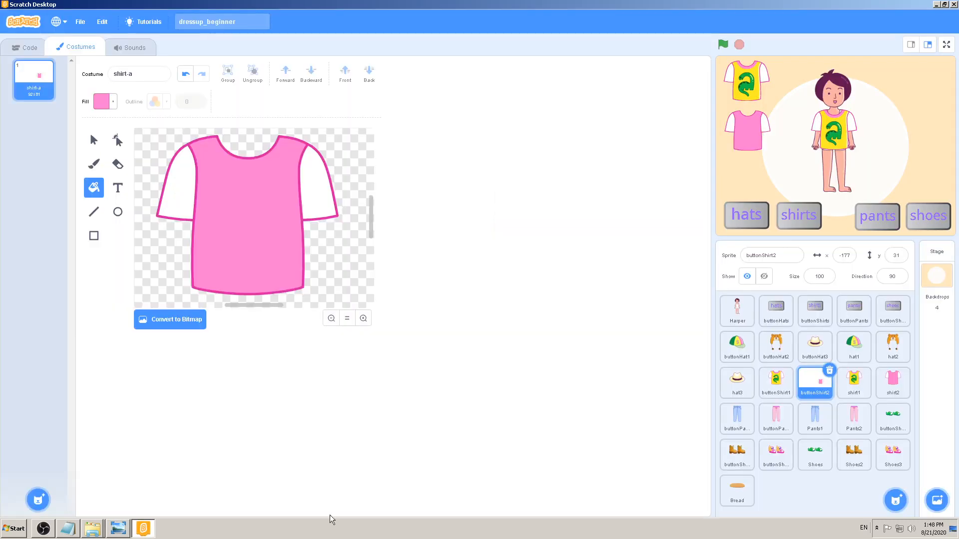
click(775, 385)
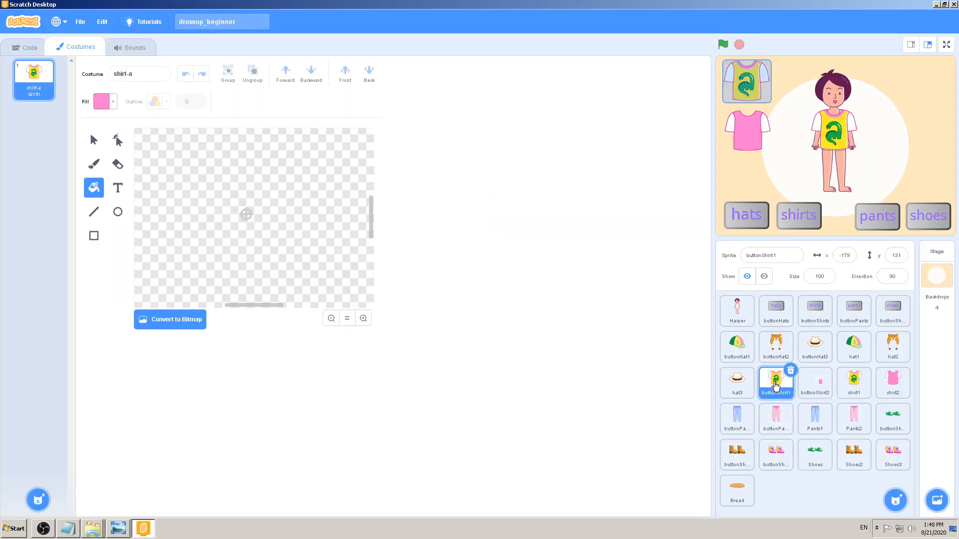
right_click(776, 384)
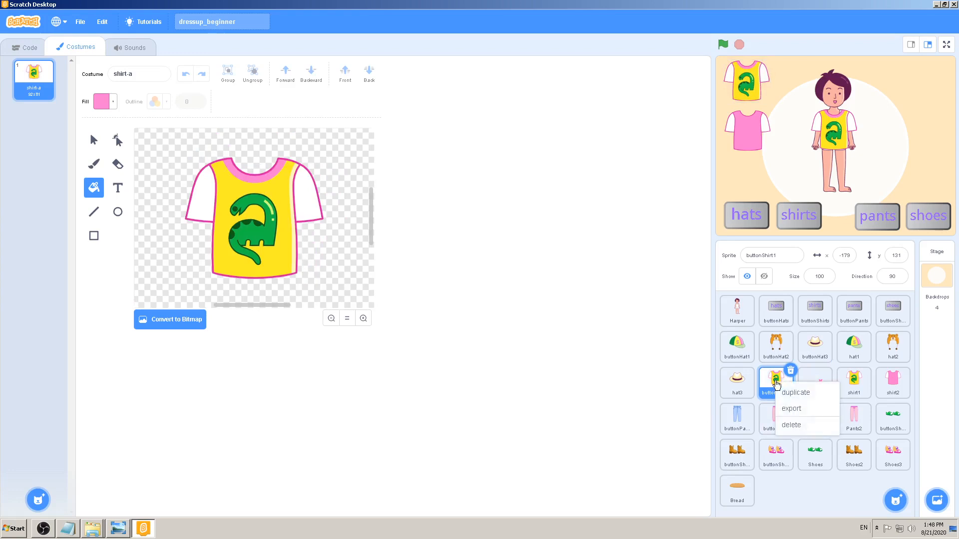
click(511, 378)
Duplicate the buttonShirt2 sprite and move the copy directly after buttonShirt2 in the sprite list
click(813, 388)
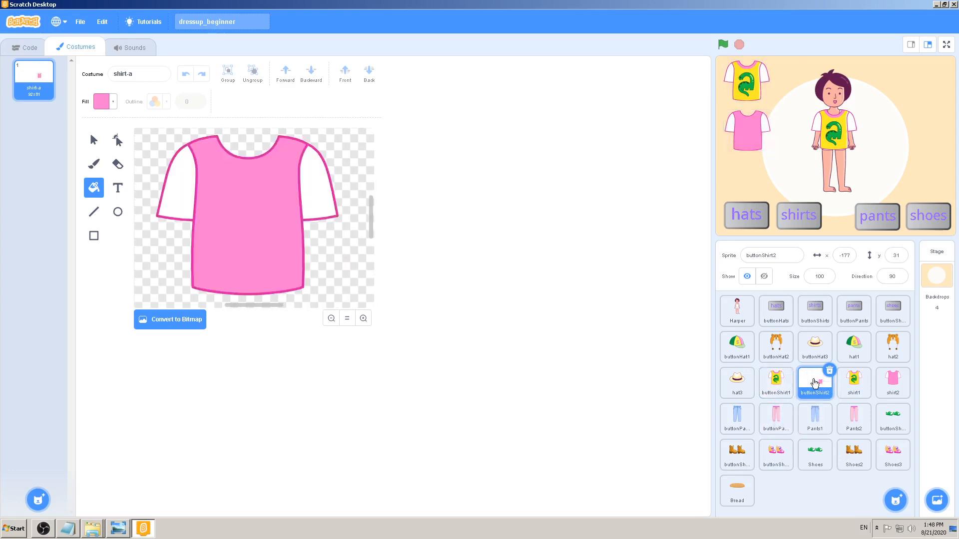
right_click(813, 382)
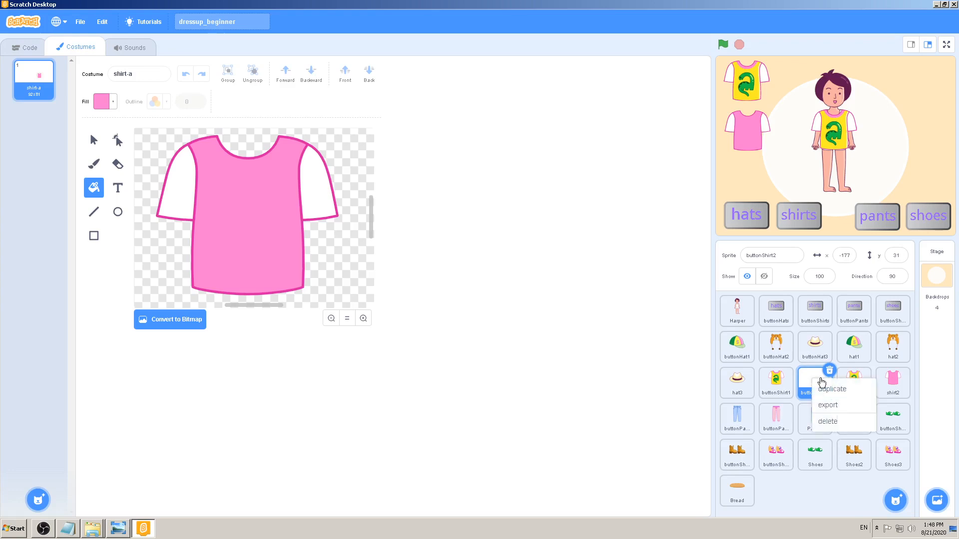
click(832, 389)
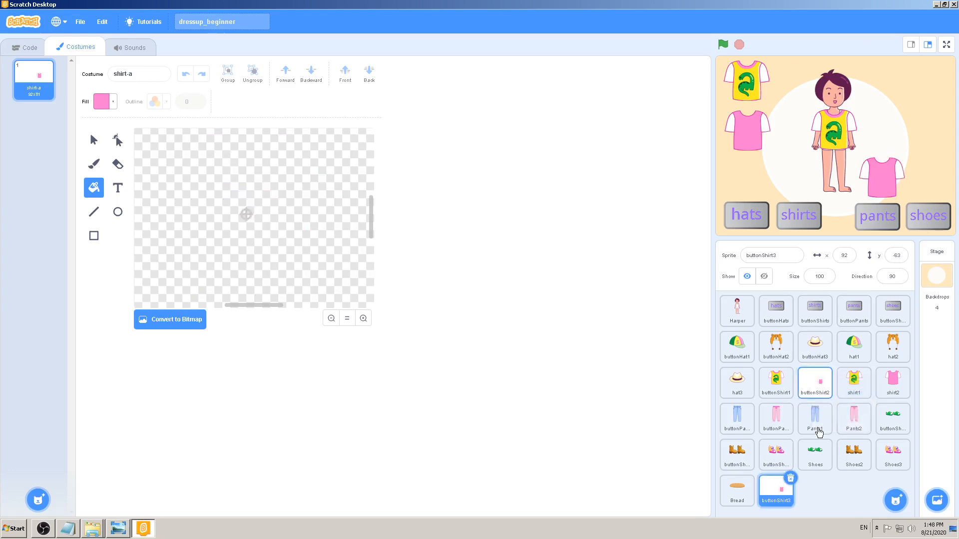
drag(773, 487, 841, 387)
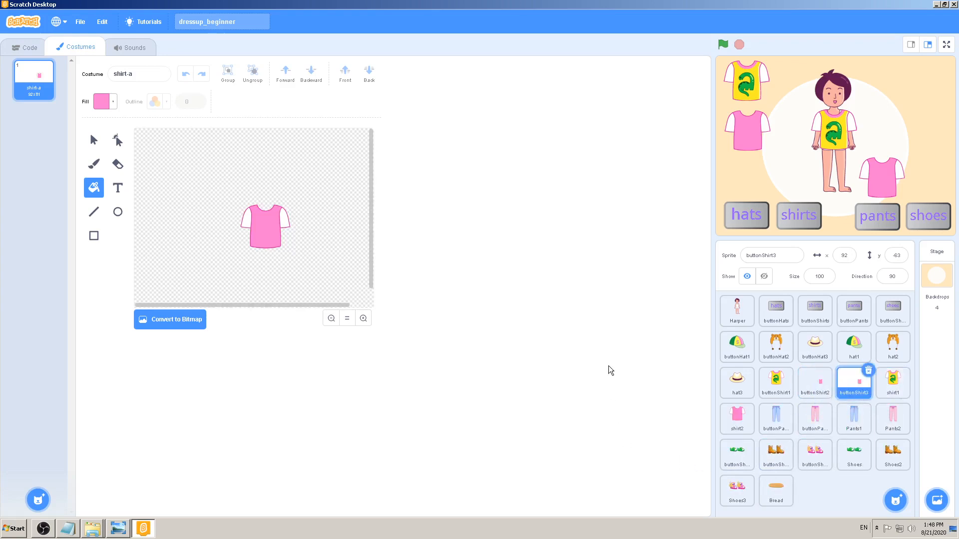
Try to fill a sleeve of the buttonShirt3 costume with pink, and undo the fill
click(363, 318)
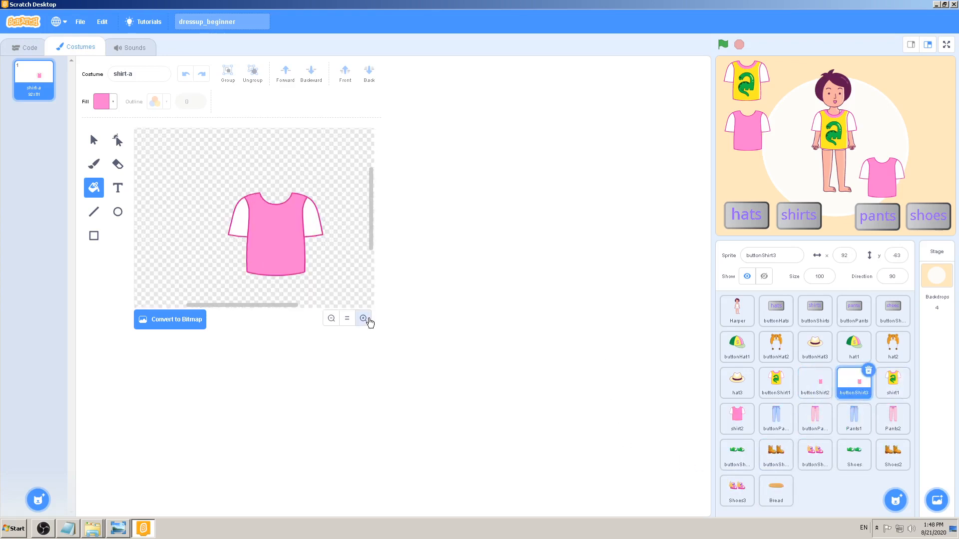
click(363, 318)
click(363, 318)
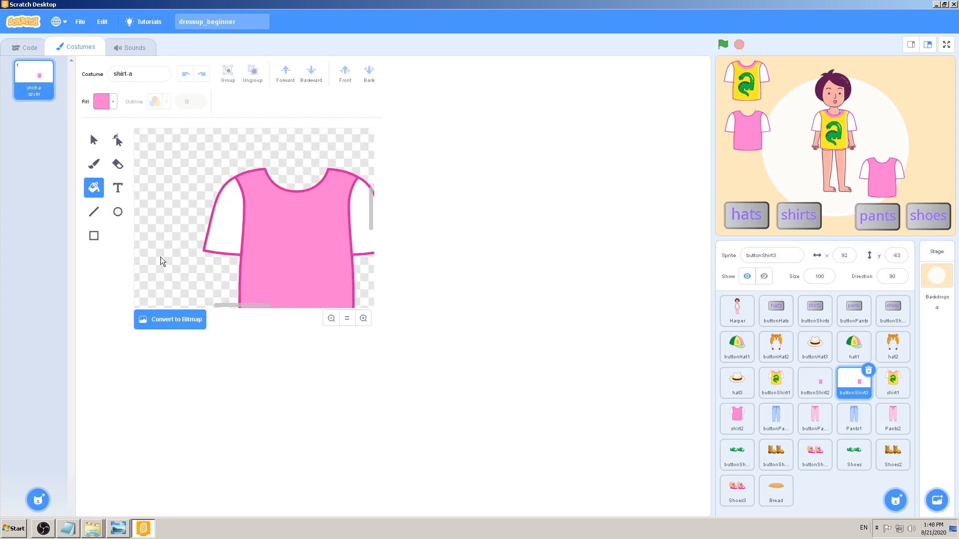
click(358, 226)
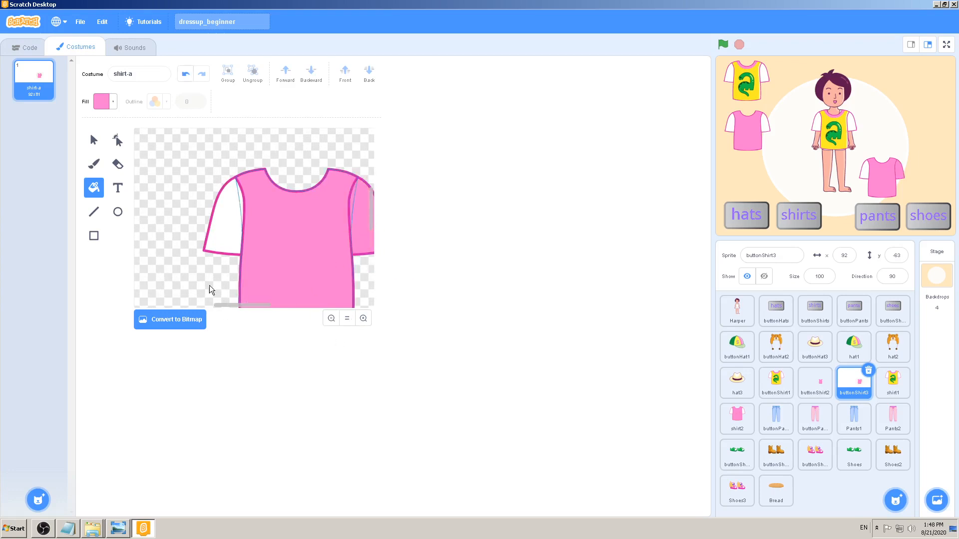
key(ctrl+z)
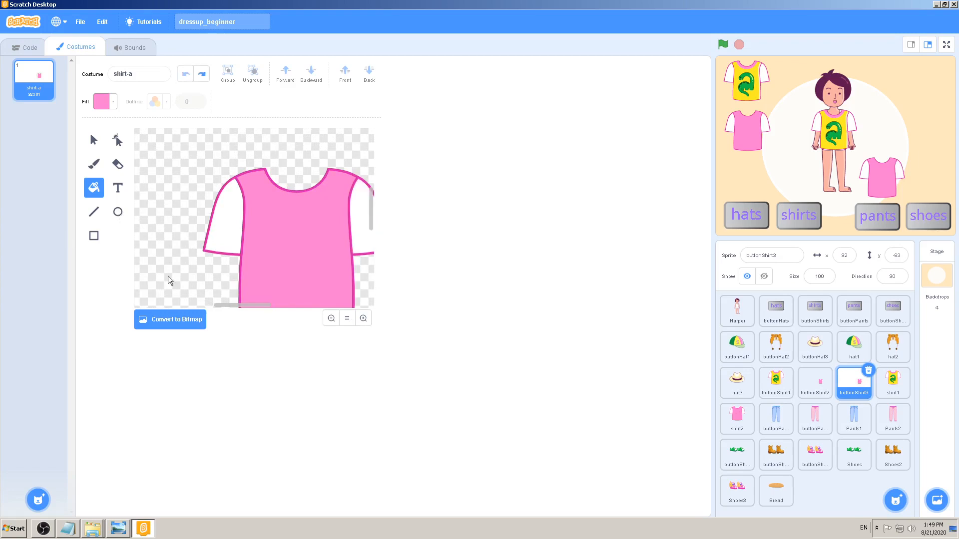
Frame the whole buttonShirt3 costume, check the green checkered shirt in Windows Photo Viewer, and return to Scratch
click(94, 140)
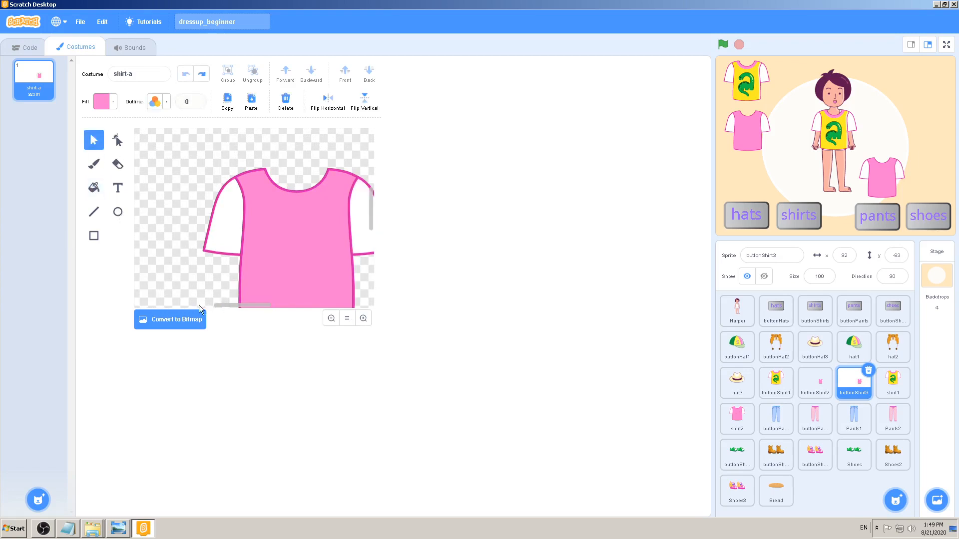
drag(223, 308, 234, 306)
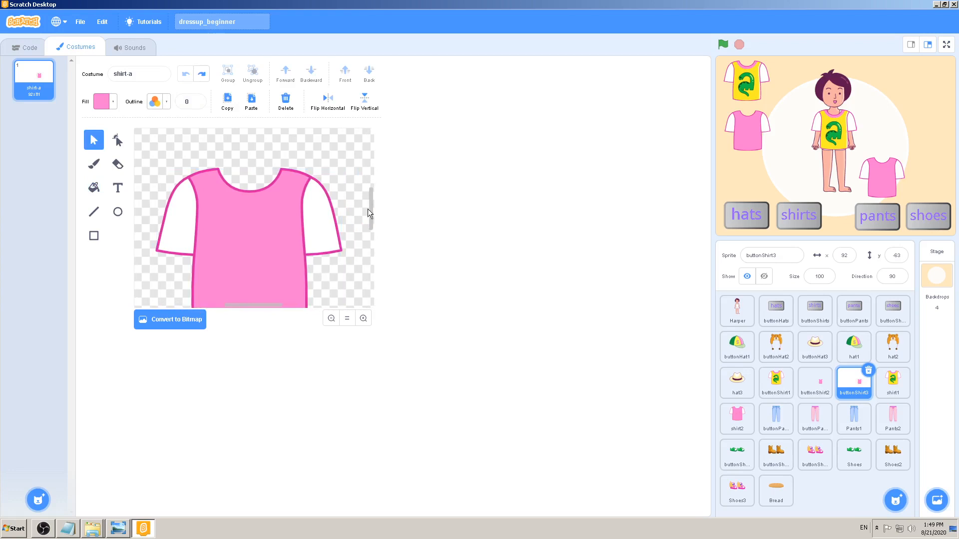
mouse_move(370, 210)
mouse_down()
mouse_move(373, 232)
mouse_move(368, 221)
mouse_up()
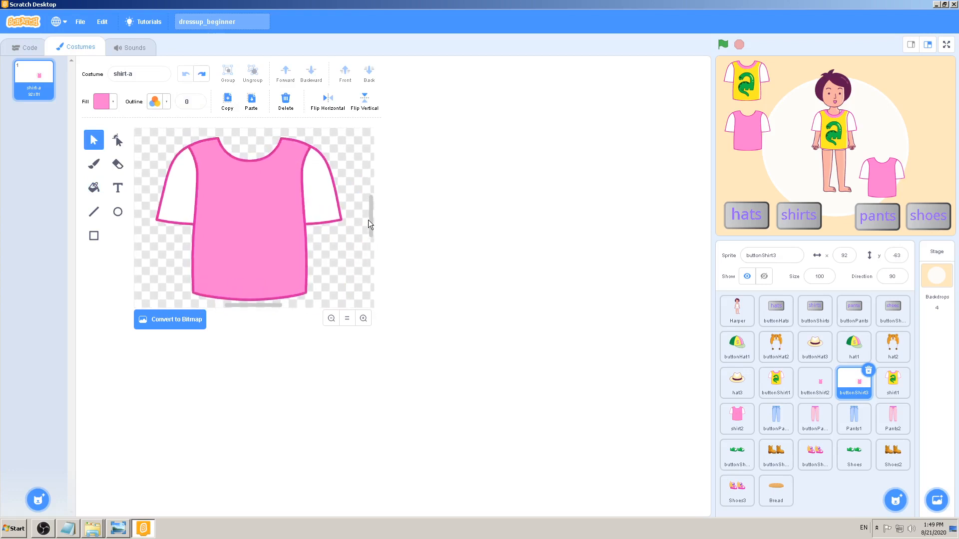
click(331, 319)
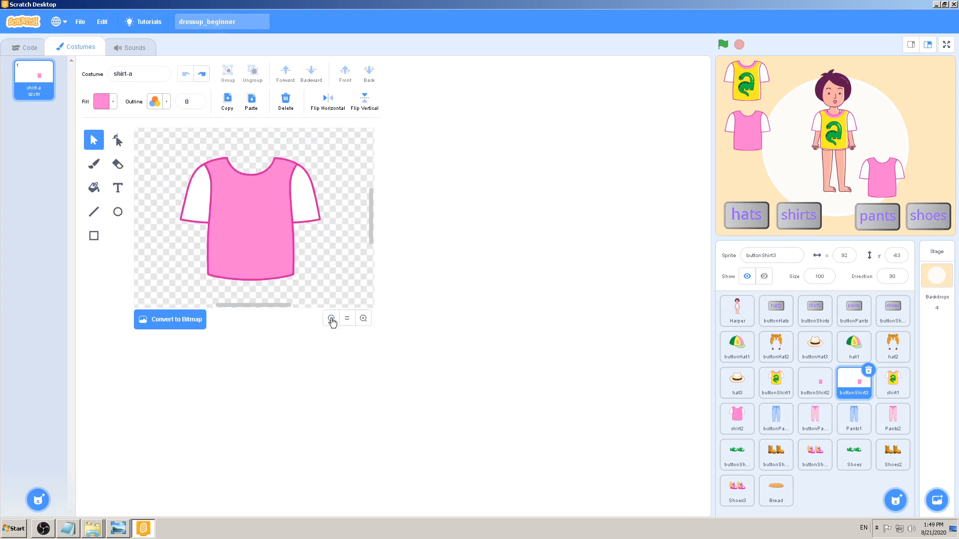
drag(279, 305, 289, 307)
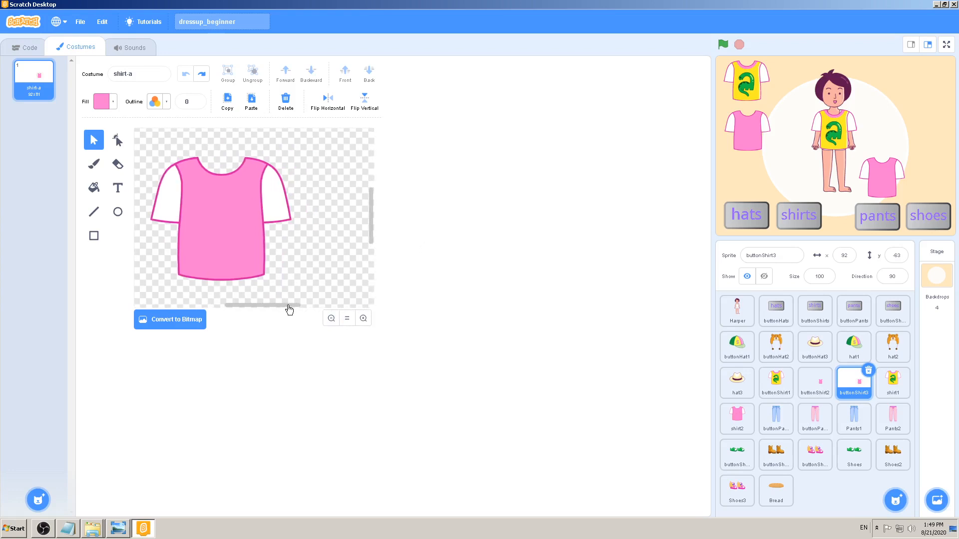
click(124, 532)
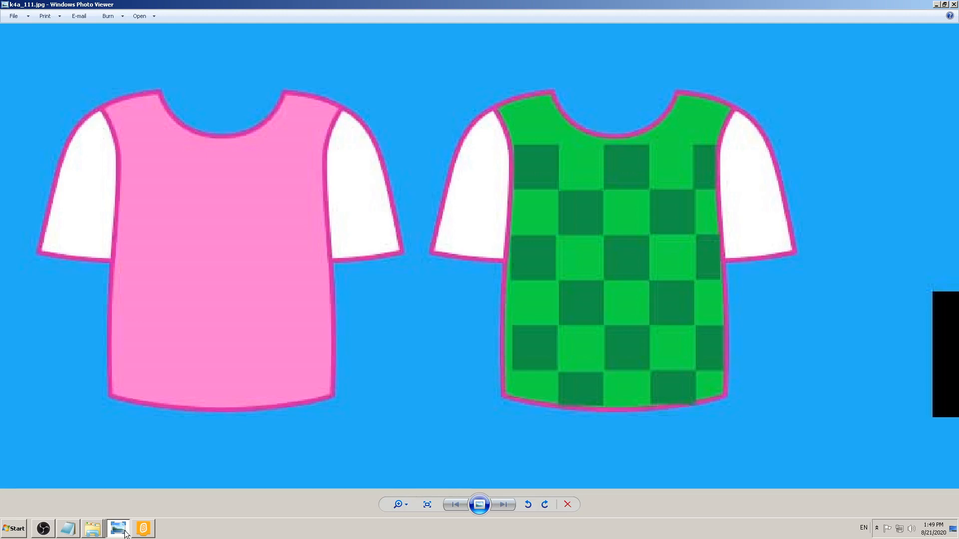
click(124, 532)
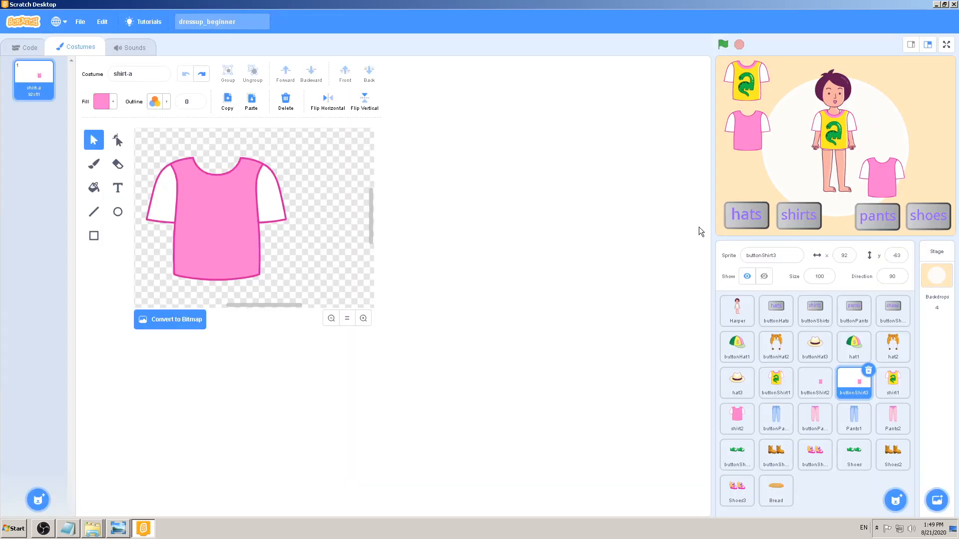
Show the shirt buttons on the stage and stack buttonShirt2 and buttonShirt3 in a column below the dinosaur shirt
click(925, 215)
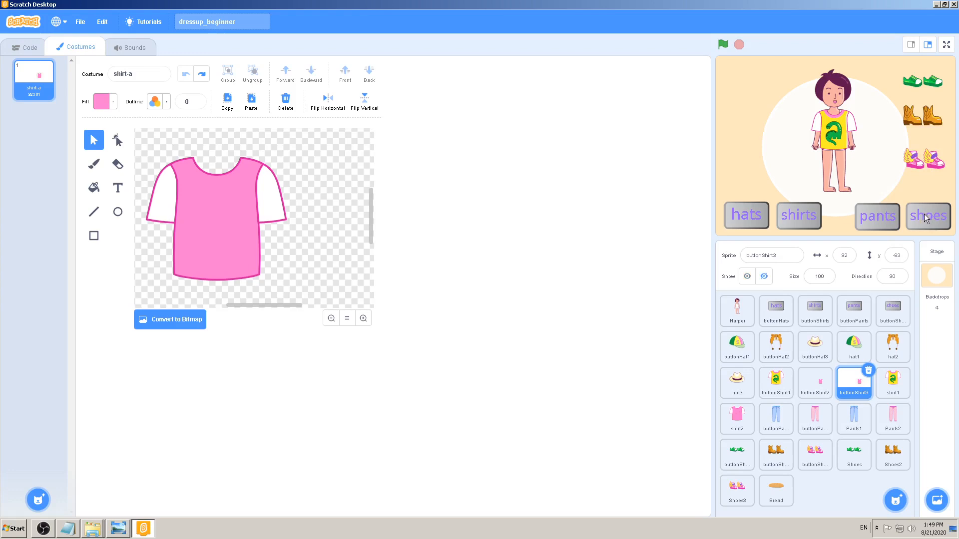
click(754, 218)
click(809, 215)
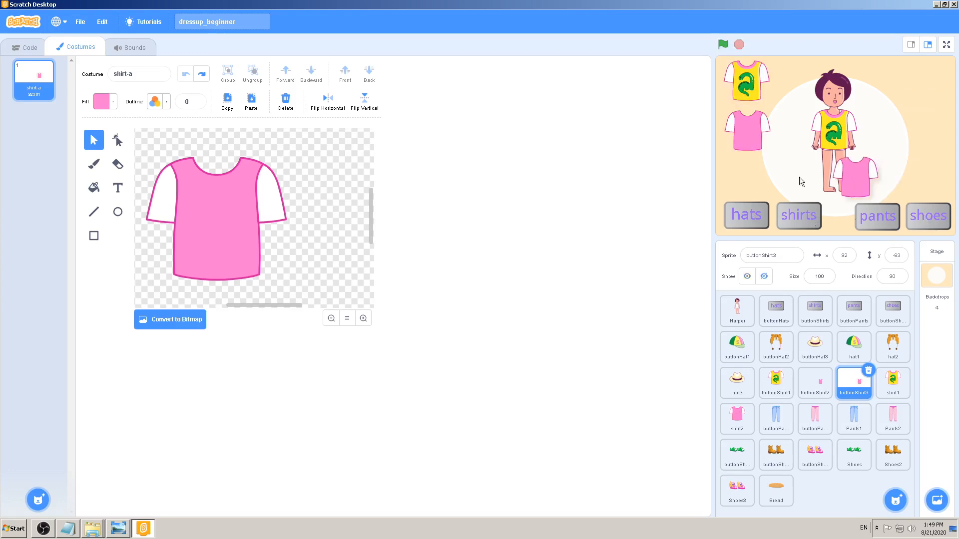
click(742, 130)
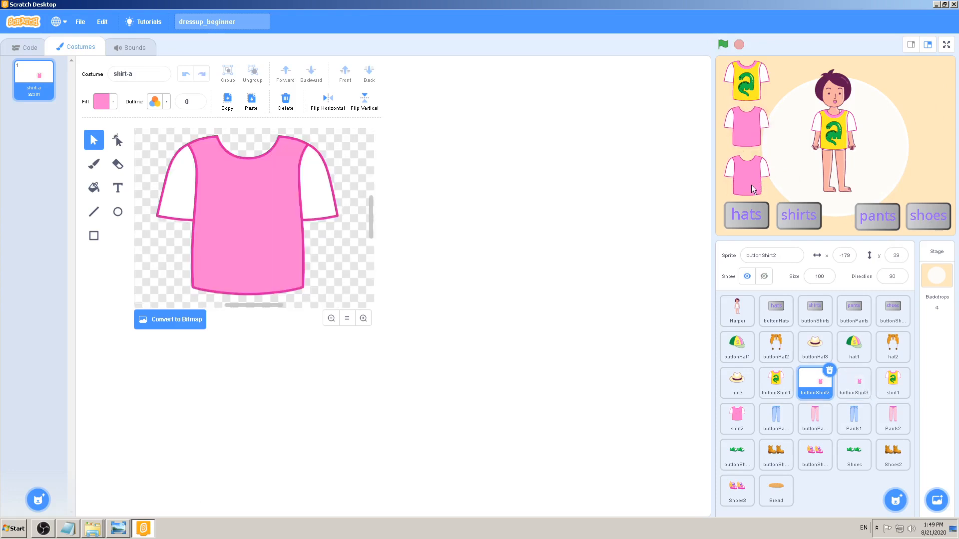
click(751, 179)
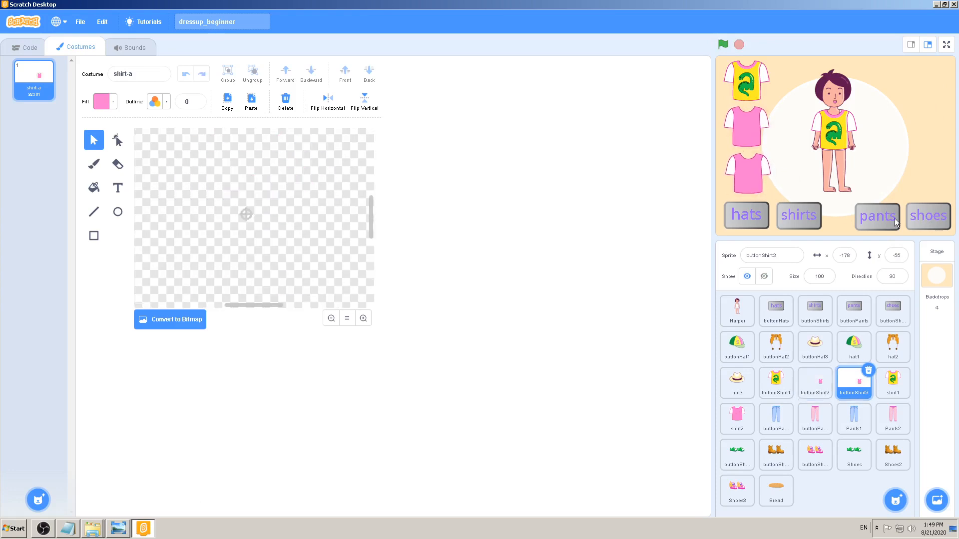
click(930, 220)
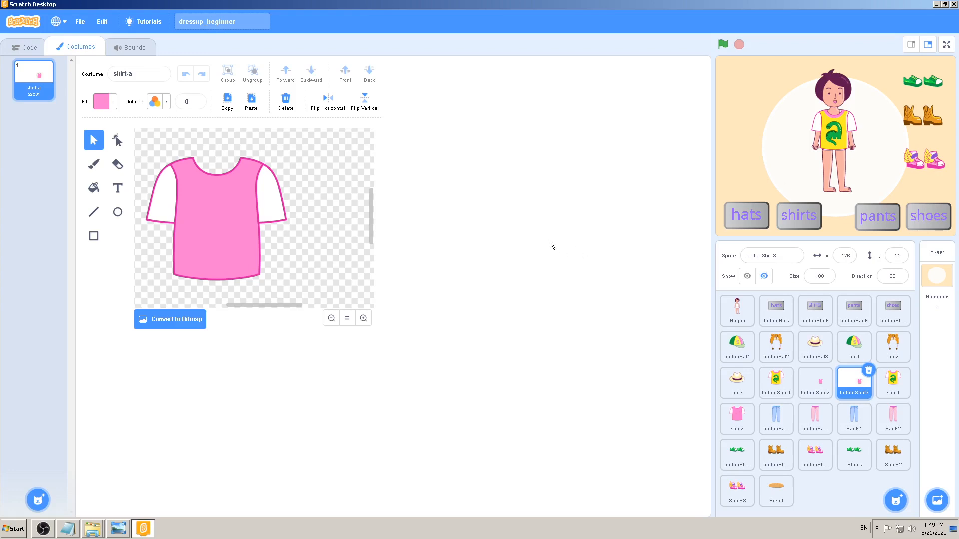
click(100, 106)
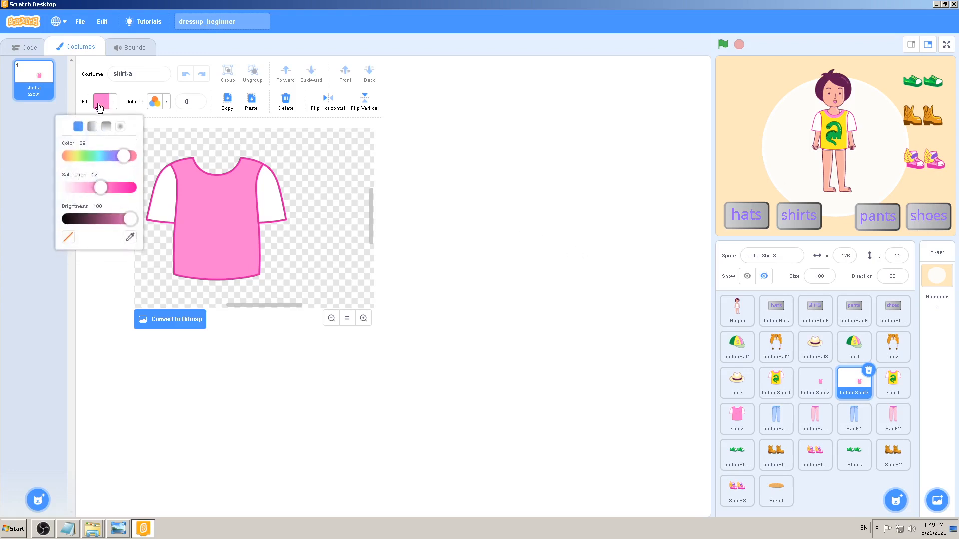
click(131, 239)
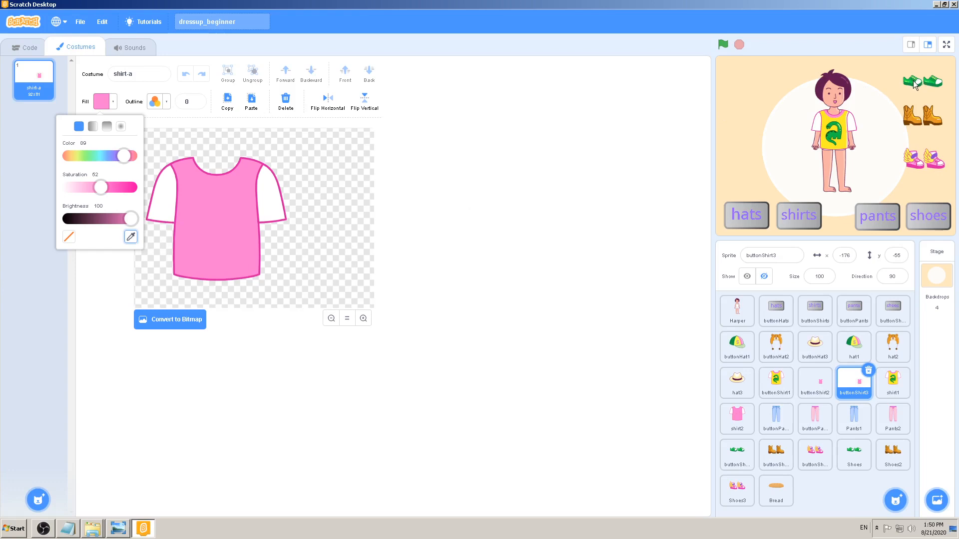
click(86, 322)
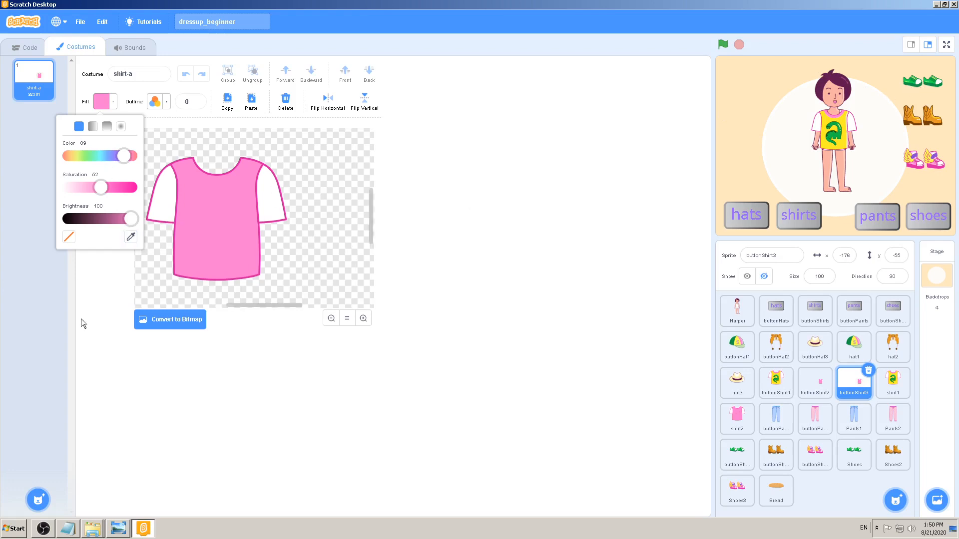
click(96, 342)
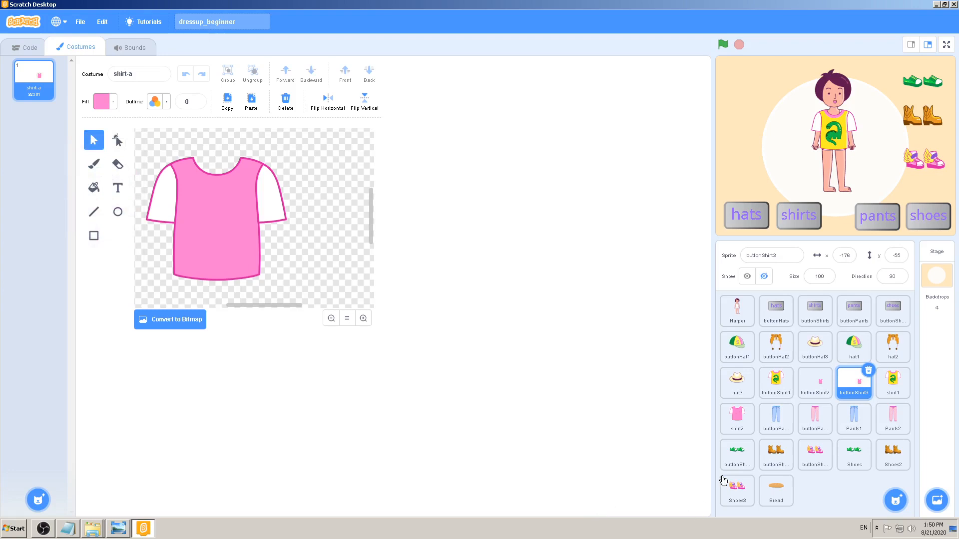
Sample the bright green of the sneakers in the buttonShoes1 costume as the fill color
click(736, 459)
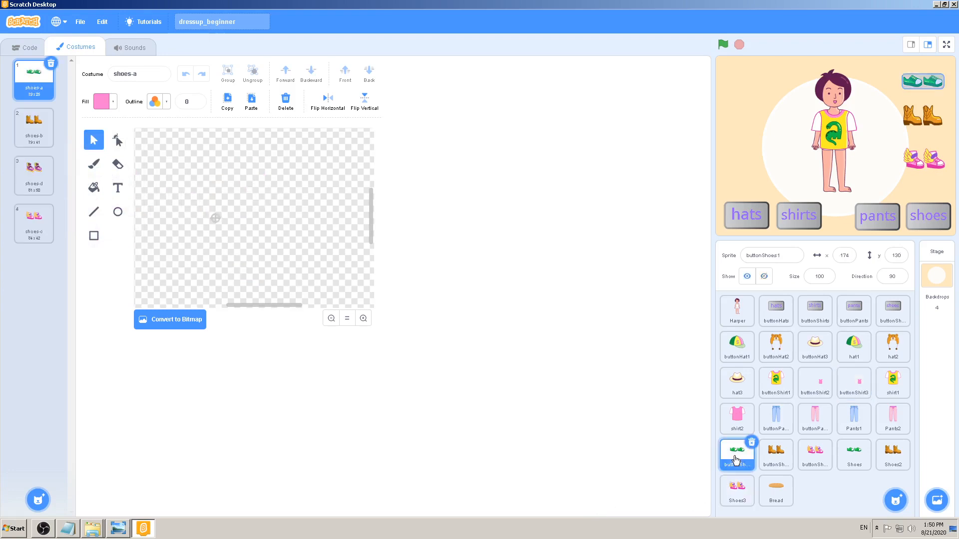
click(101, 102)
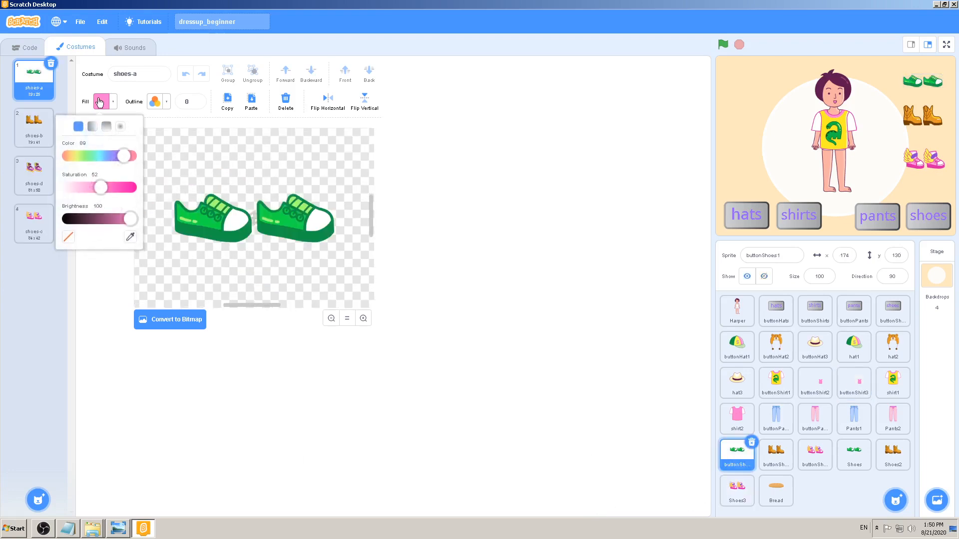
click(131, 239)
click(130, 238)
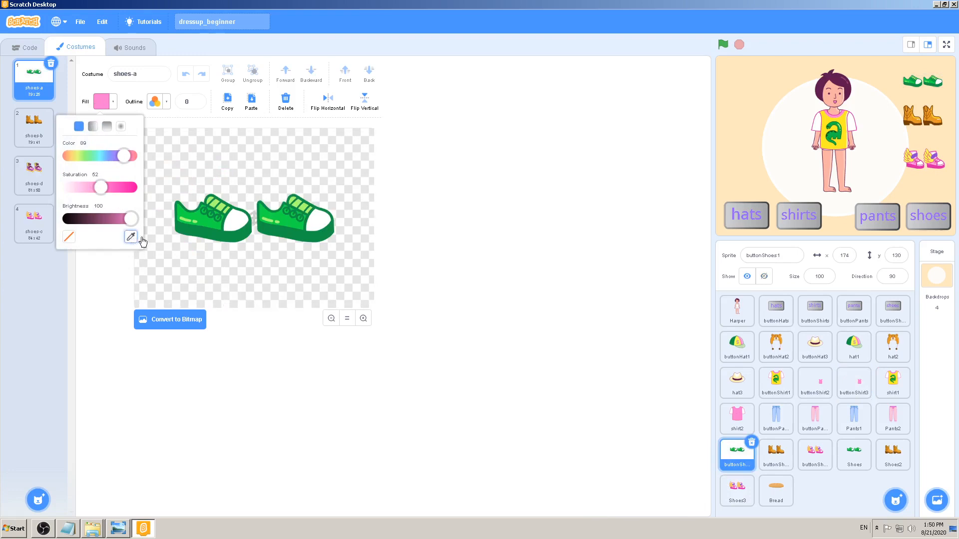
click(203, 221)
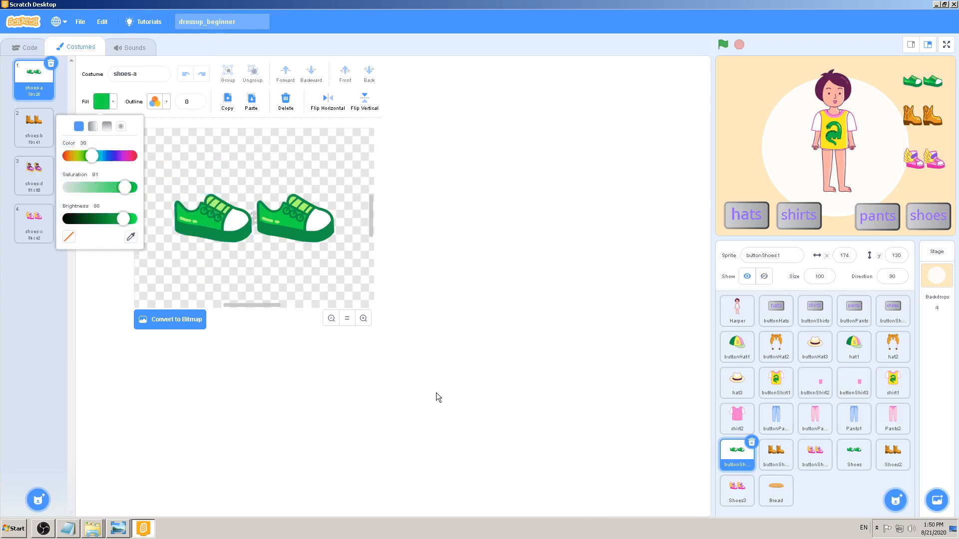
click(452, 390)
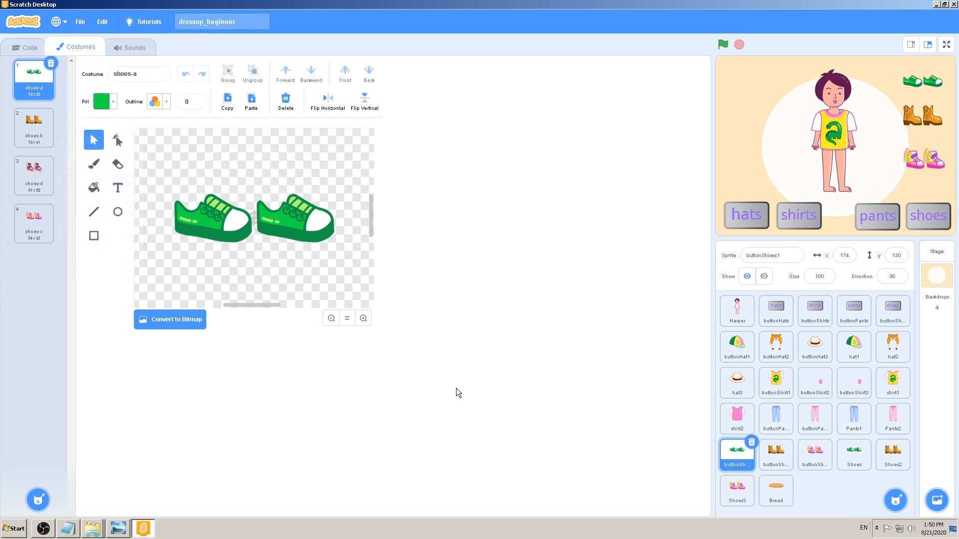
Fill the body of the buttonShirt3 shirt with the sampled green
click(842, 384)
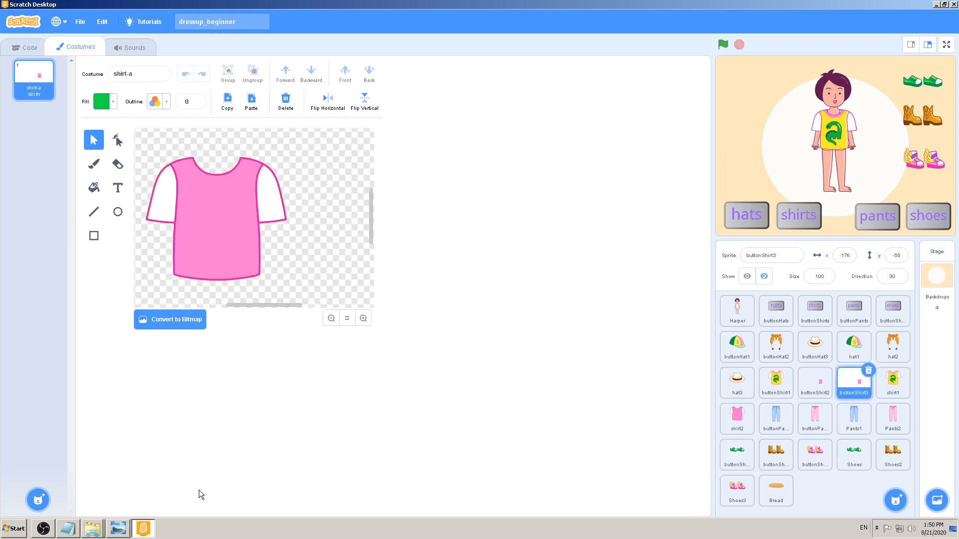
click(89, 190)
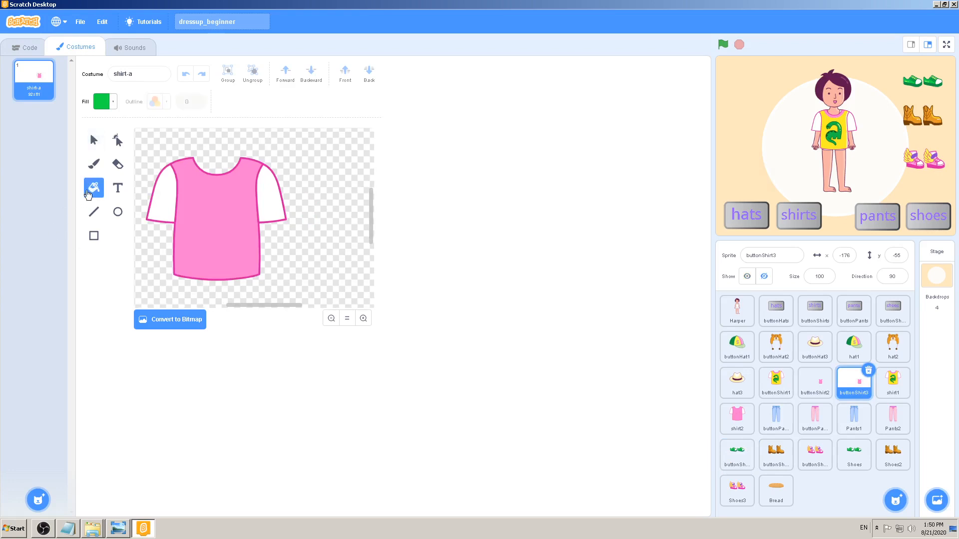
click(202, 233)
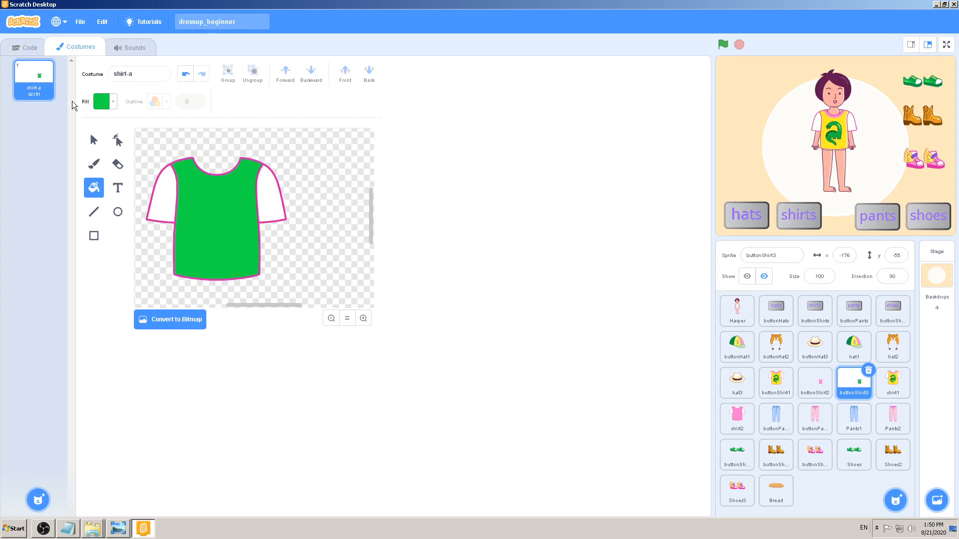
Examine the checkered pattern of the green shirt up close in the Windows Photo Viewer reference image
click(115, 530)
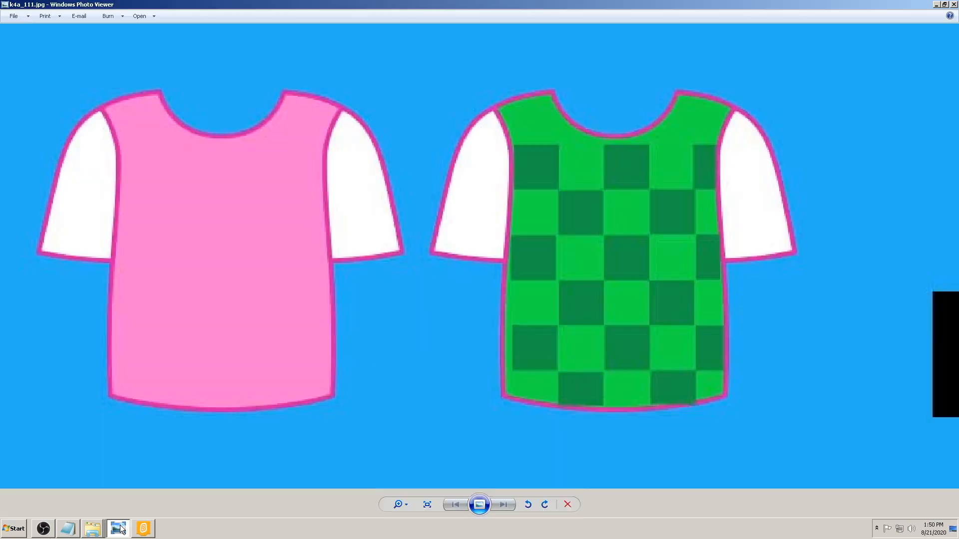
click(142, 530)
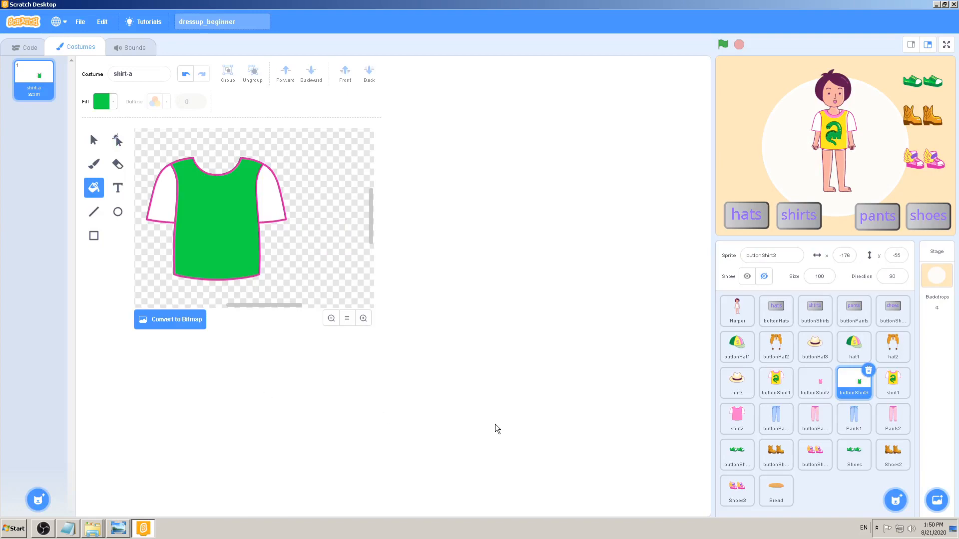
click(118, 529)
scroll(582, 330, up, 3)
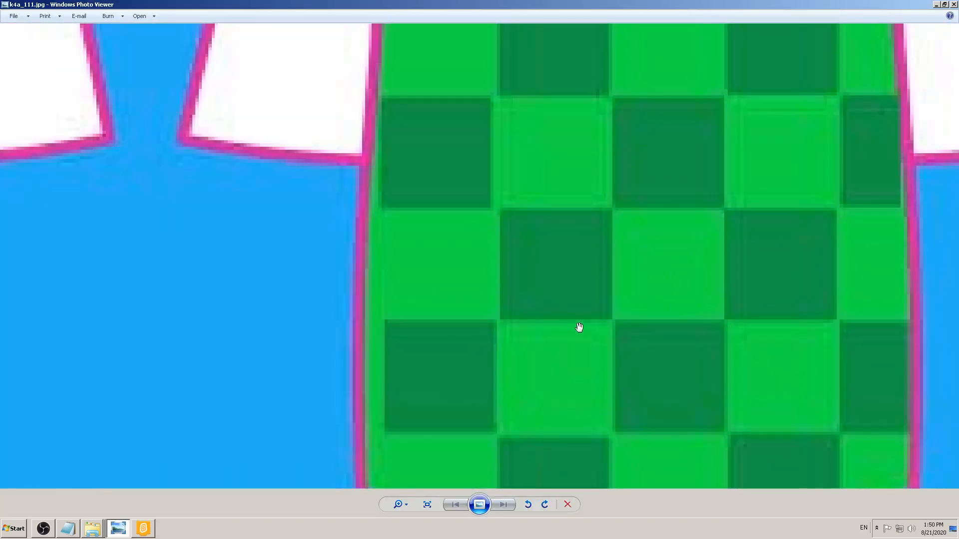
Switch back to Scratch and sample the dark green of the sneaker soles in the buttonShoes1 costume as the fill color
scroll(579, 327, down, 3)
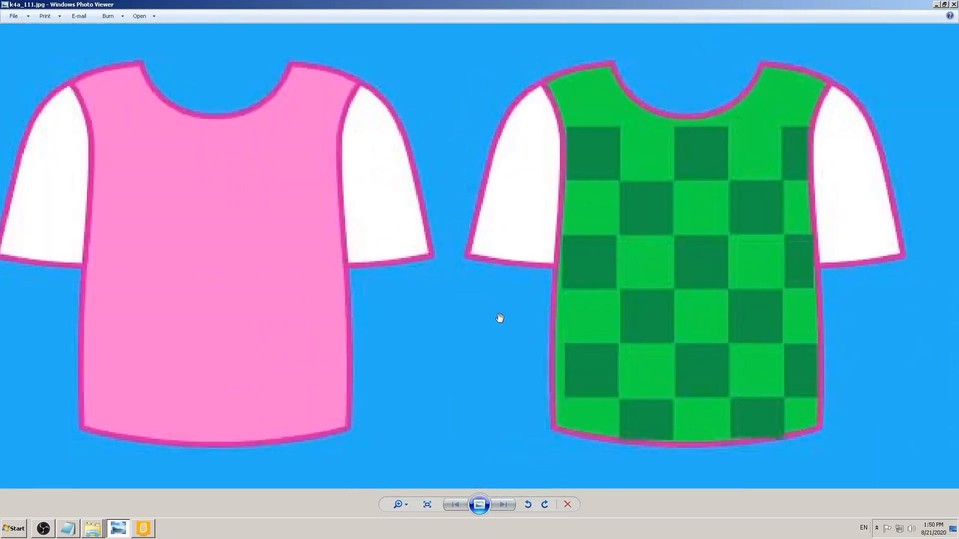
click(144, 528)
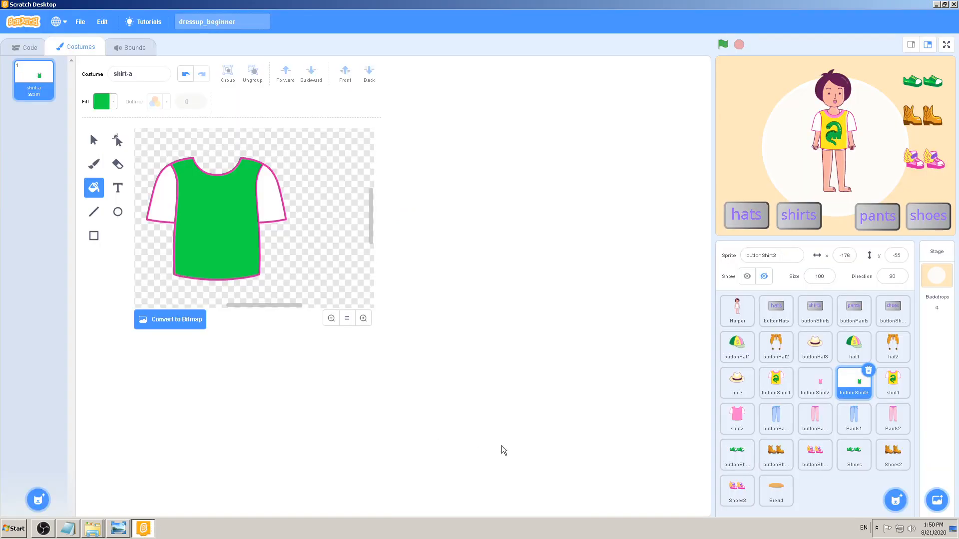
click(733, 455)
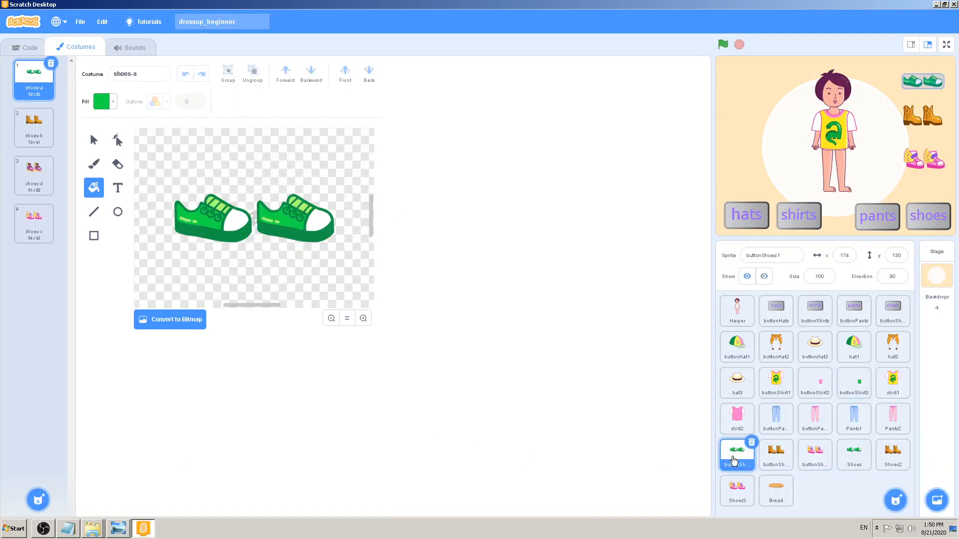
click(101, 102)
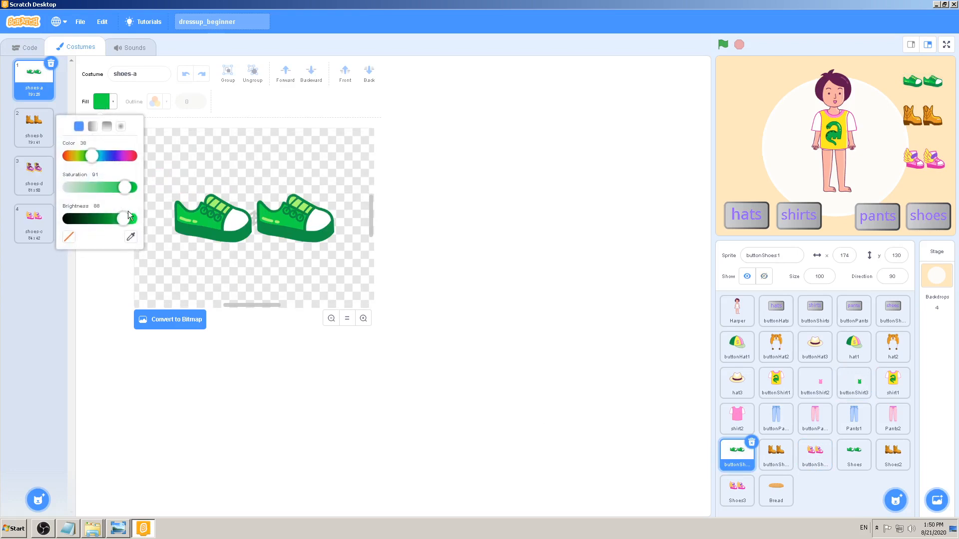
click(131, 238)
click(208, 235)
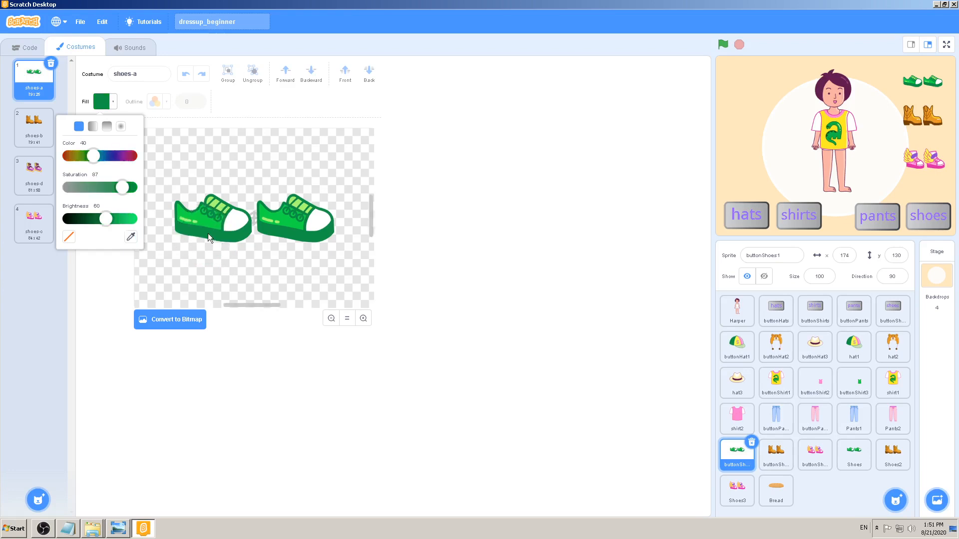
click(165, 357)
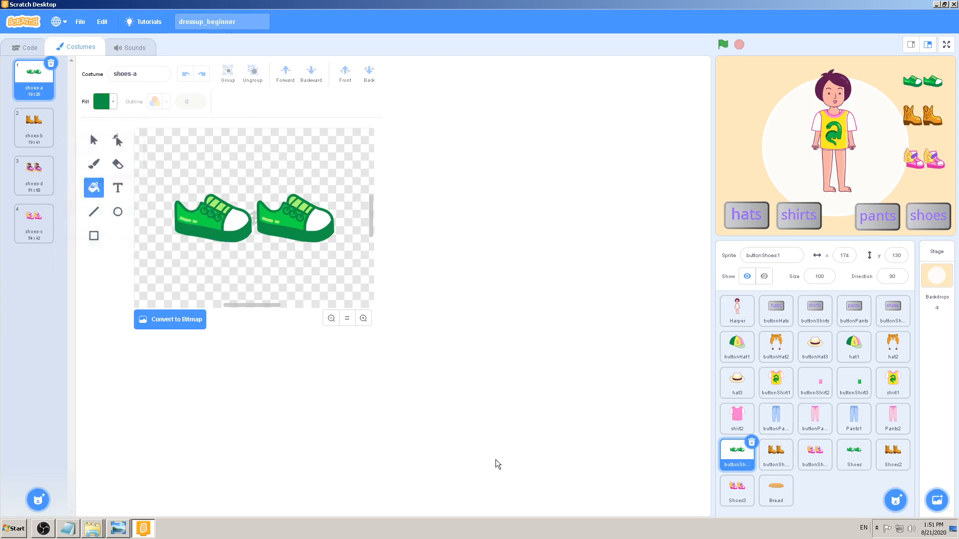
In the buttonShirt3 costume, draw several dark green trial rectangles beside the shirt, including a medium-sized square below and to its right
click(851, 385)
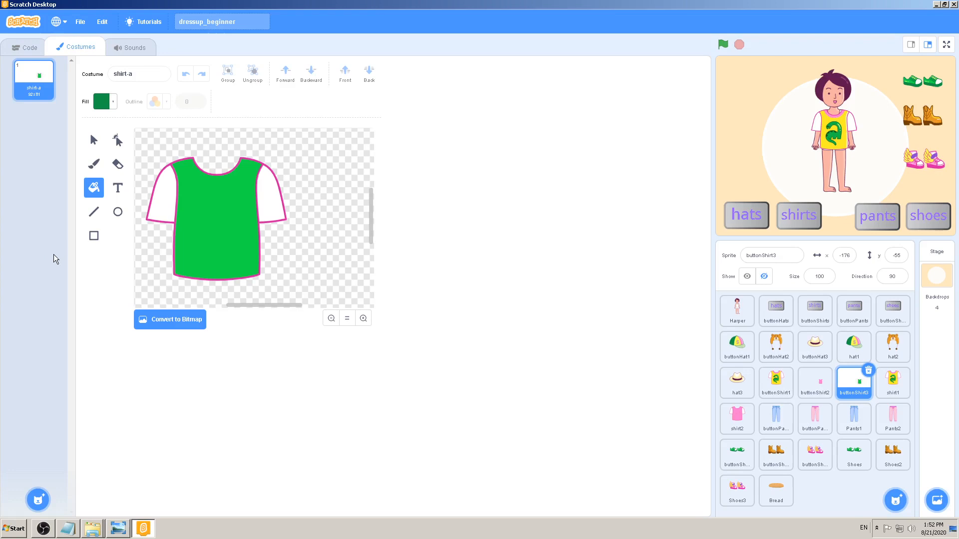
click(96, 239)
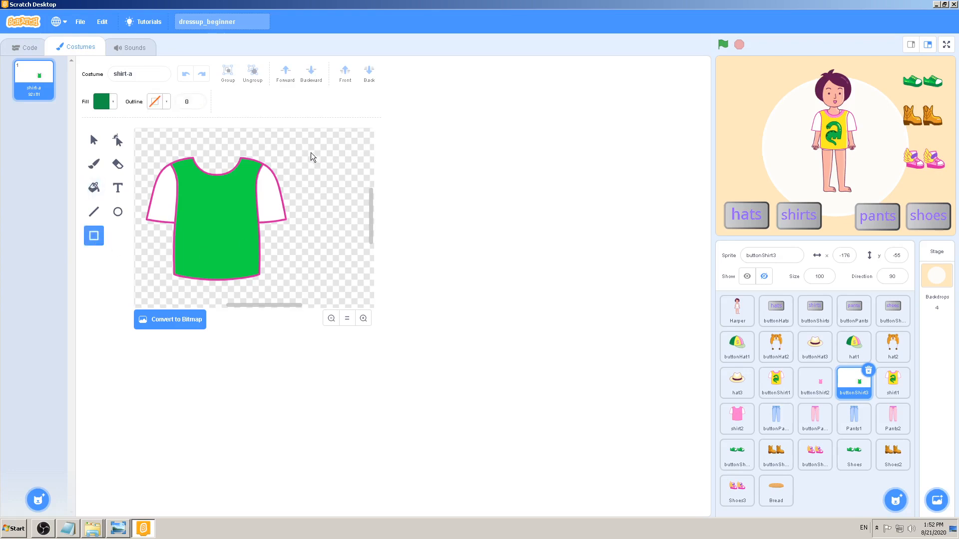
drag(341, 179, 341, 179)
drag(325, 176, 340, 217)
key(ctrl+z)
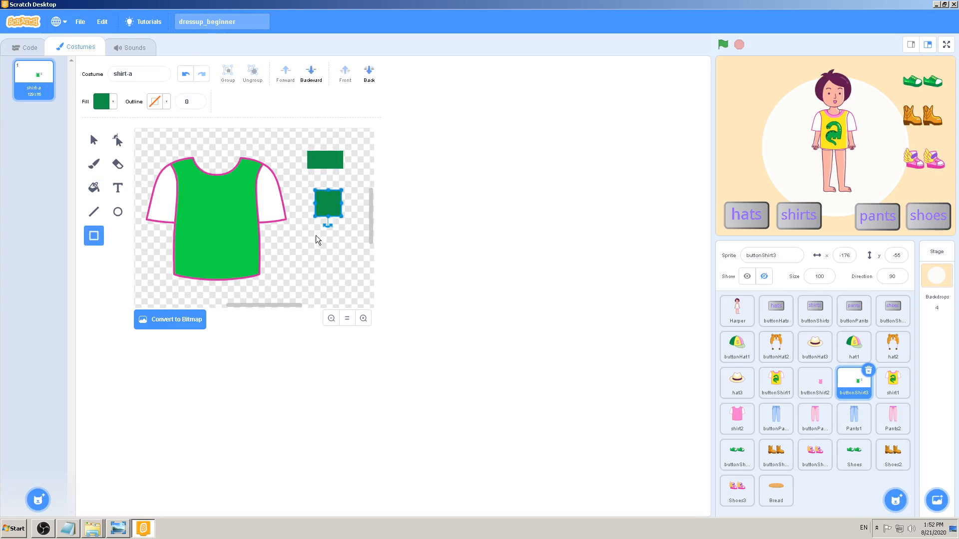
click(308, 242)
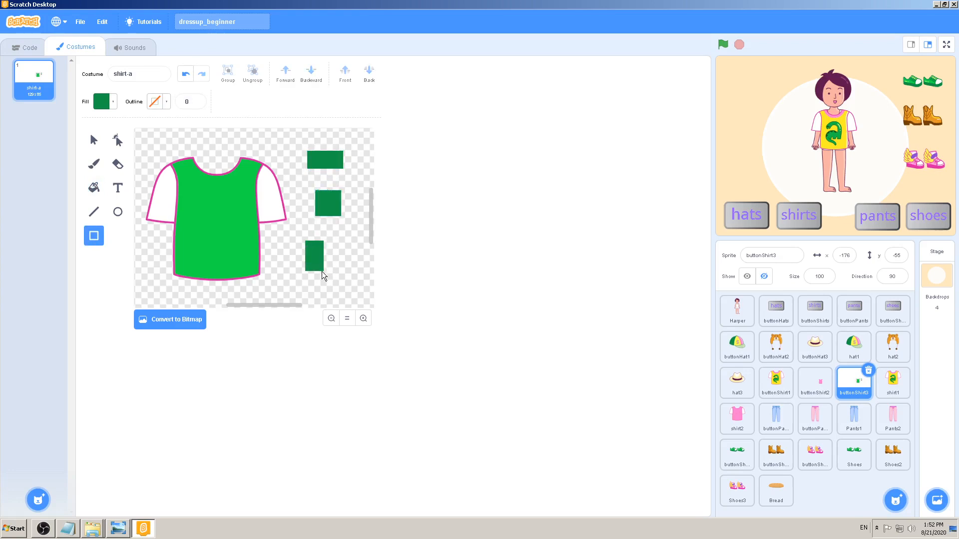
drag(321, 271, 346, 256)
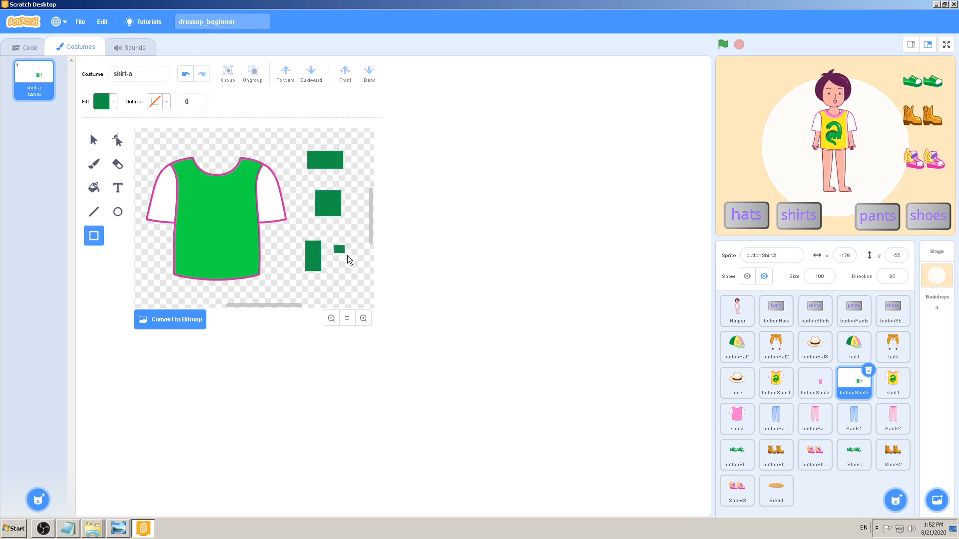
click(302, 280)
drag(372, 245, 366, 256)
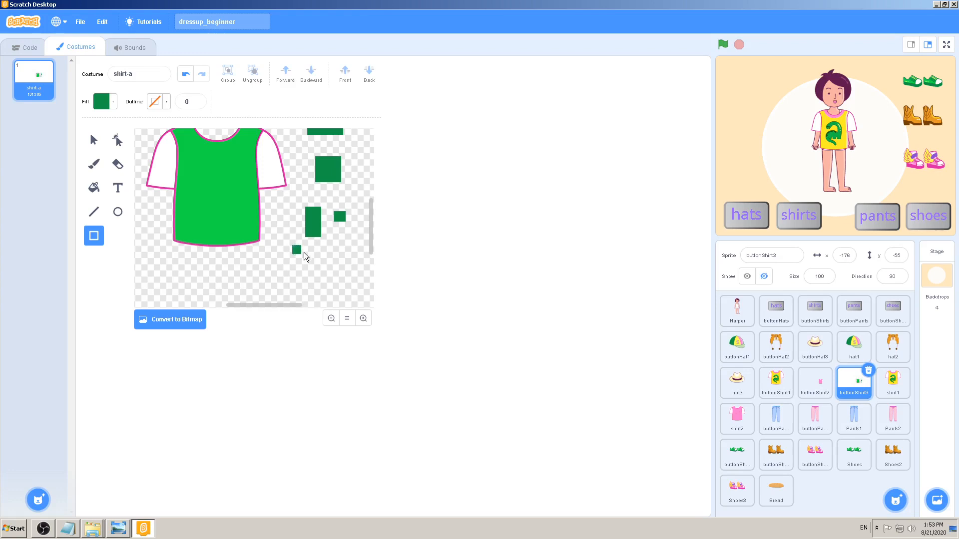
drag(331, 268, 316, 268)
click(330, 250)
drag(351, 260, 356, 273)
drag(349, 268, 348, 268)
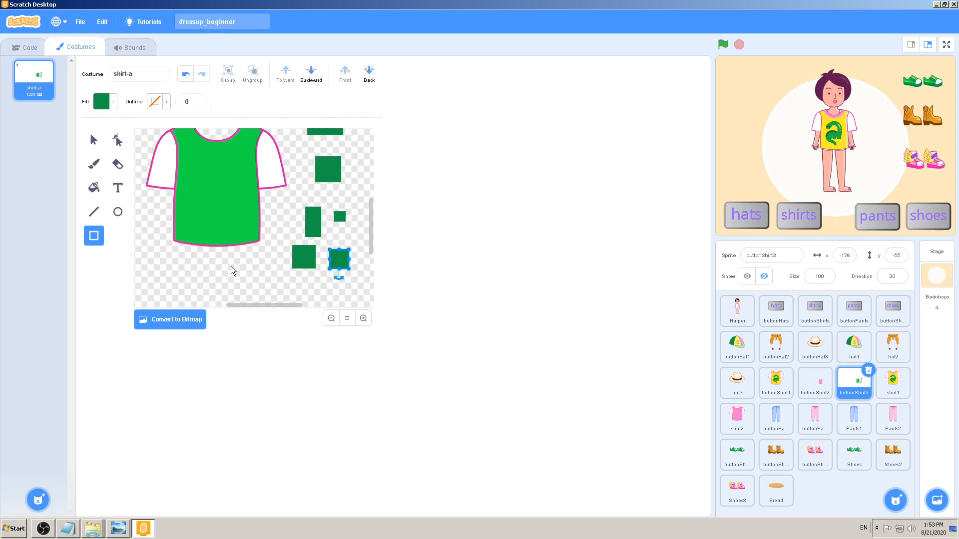
drag(229, 267, 272, 281)
mouse_move(264, 277)
mouse_down()
mouse_move(274, 286)
mouse_move(255, 295)
mouse_move(268, 270)
mouse_move(276, 278)
mouse_move(264, 298)
mouse_move(249, 275)
mouse_move(250, 285)
mouse_up()
click(98, 146)
click(99, 146)
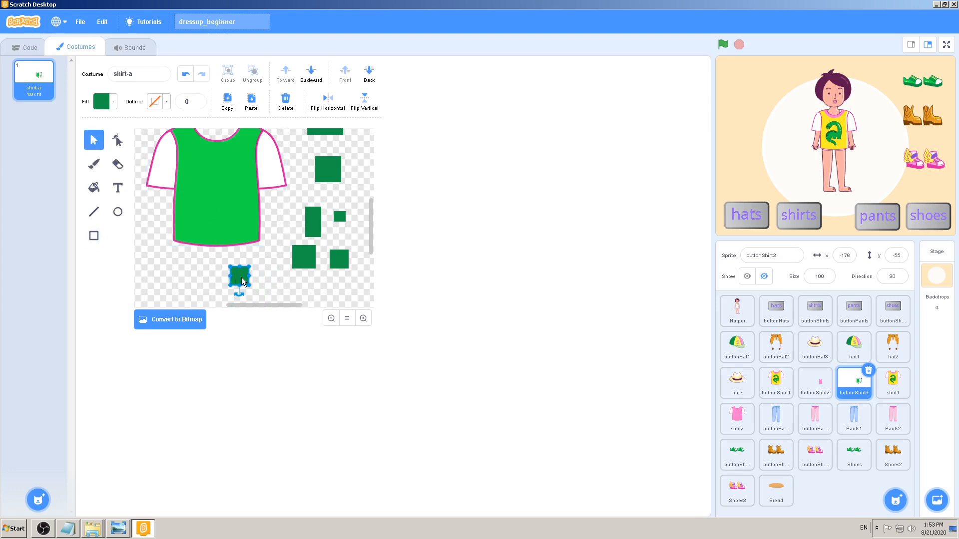
key(Delete)
key(Delete)
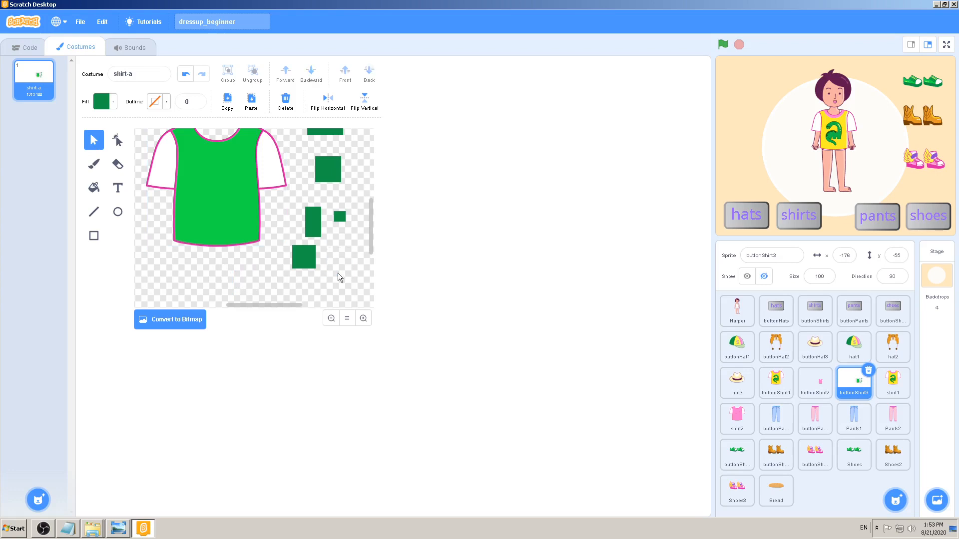
Delete the trial rectangles beside the shirt, keeping only the medium-sized square at its lower right
scroll(334, 272, up, 2)
click(320, 179)
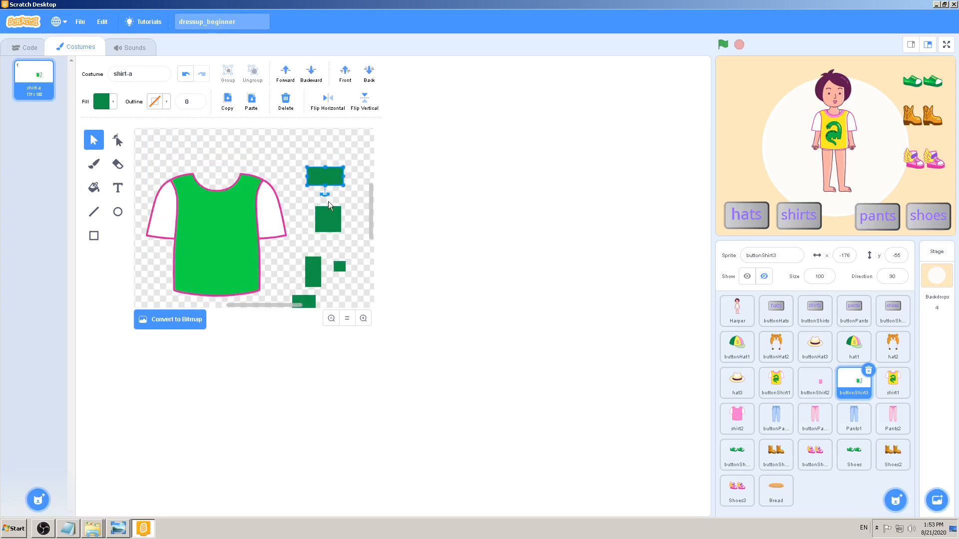
key(Delete)
click(328, 216)
key(Delete)
click(315, 270)
key(Delete)
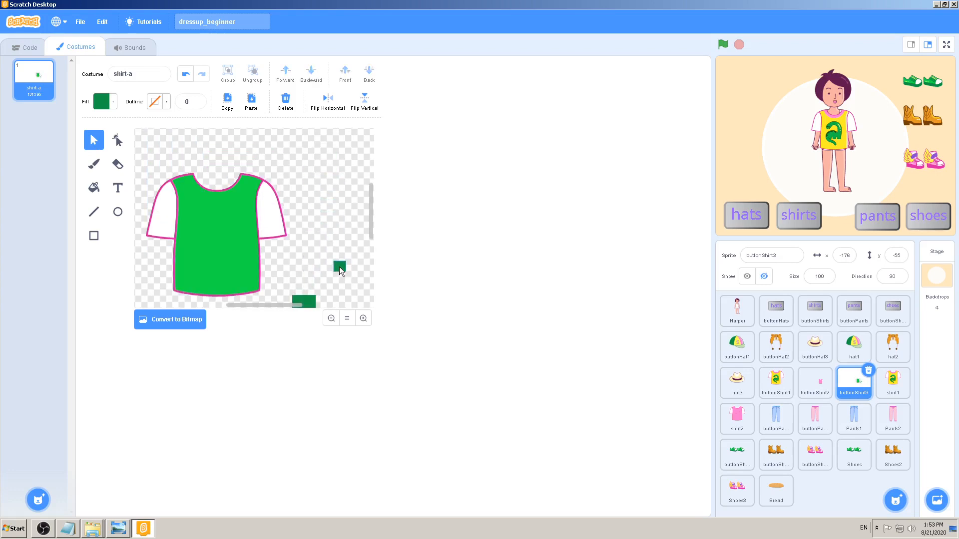
click(339, 267)
key(Delete)
Move the remaining dark green square onto the upper left chest of the shirt, against the sleeve seam
scroll(303, 253, down, 2)
drag(301, 257, 186, 151)
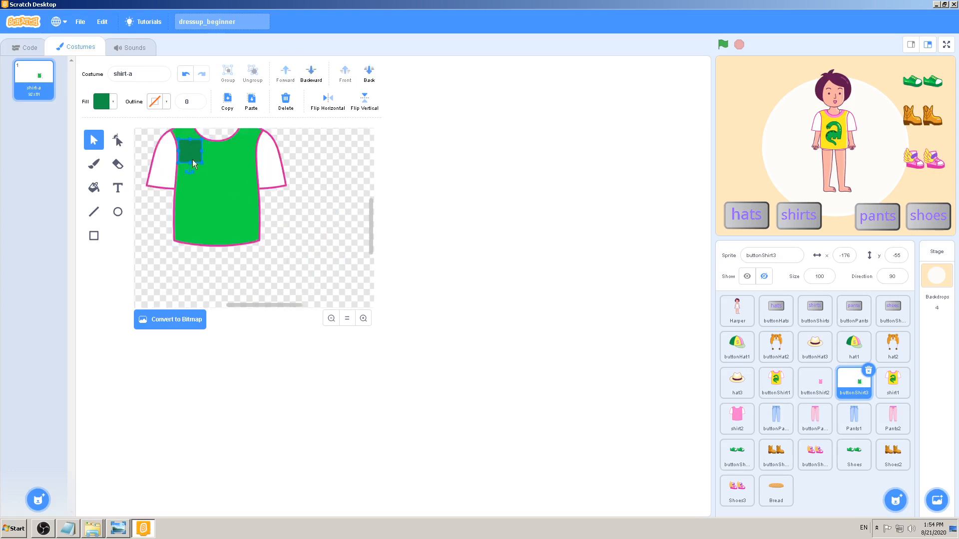
click(349, 215)
scroll(338, 218, up, 2)
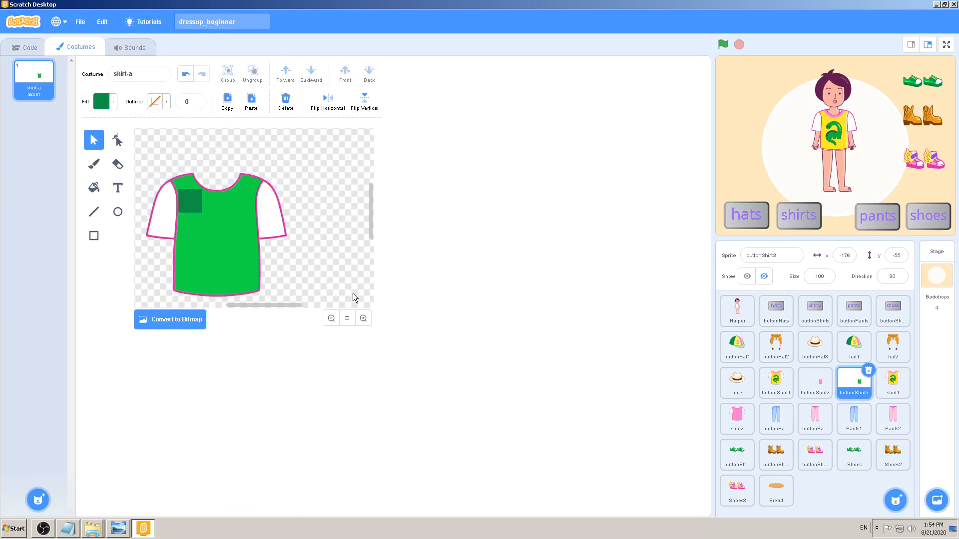
scroll(313, 241, down, 2)
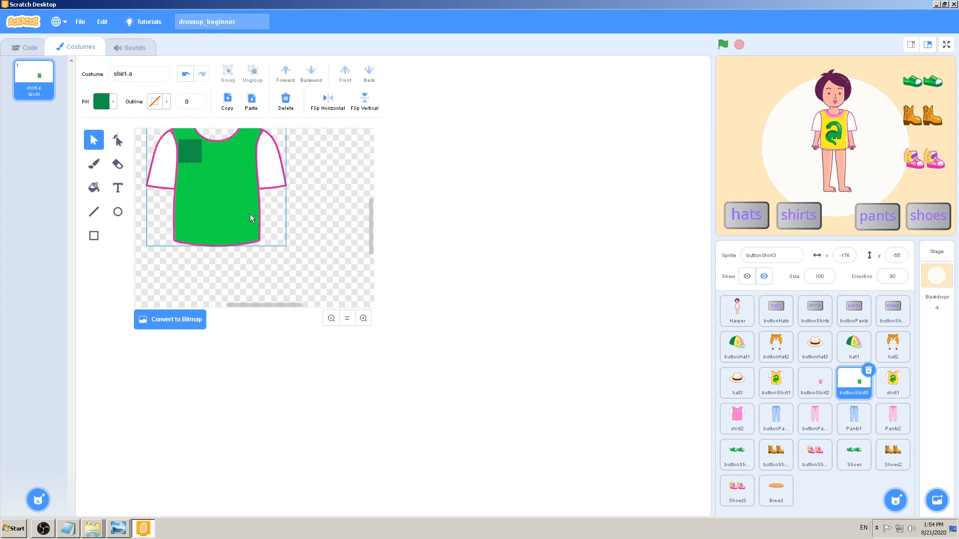
scroll(250, 216, up, 2)
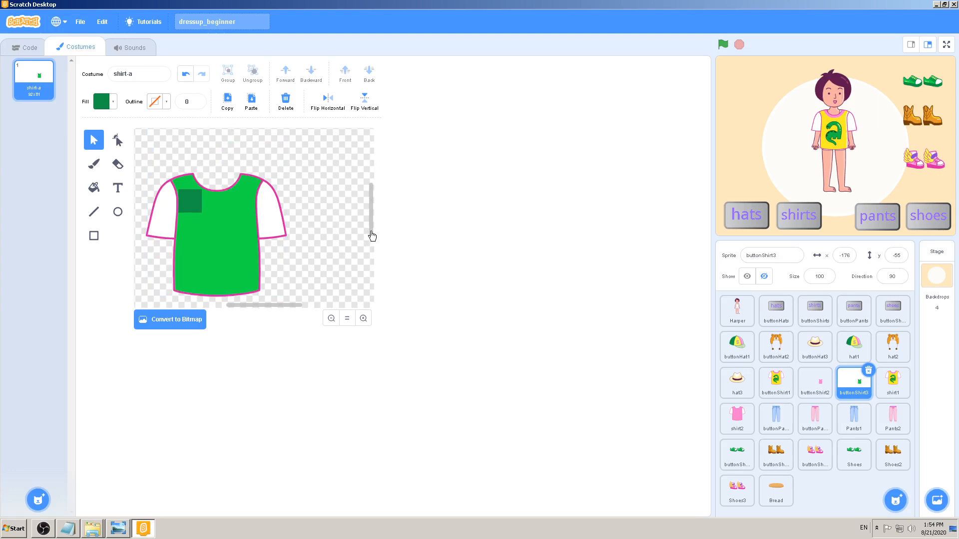
scroll(372, 235, down, 1)
click(93, 236)
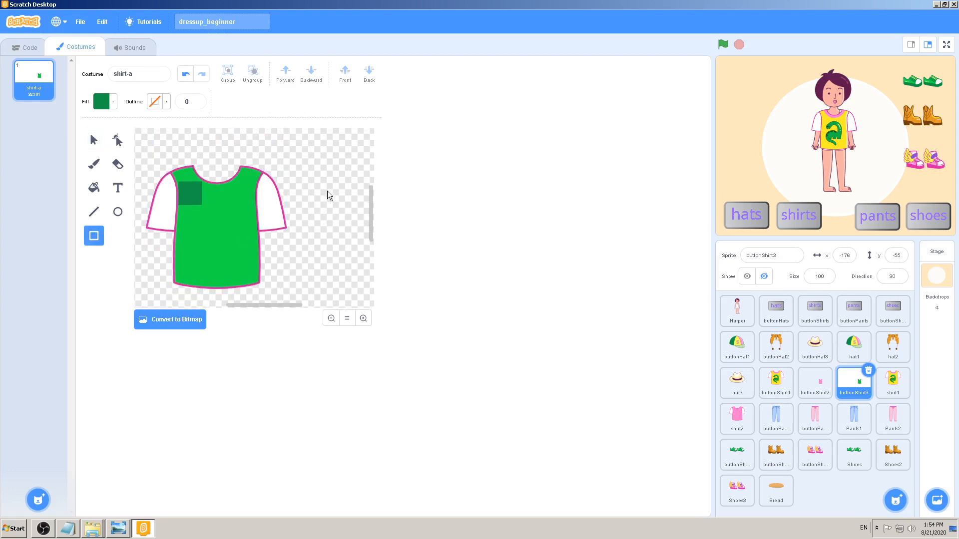
drag(311, 165, 343, 210)
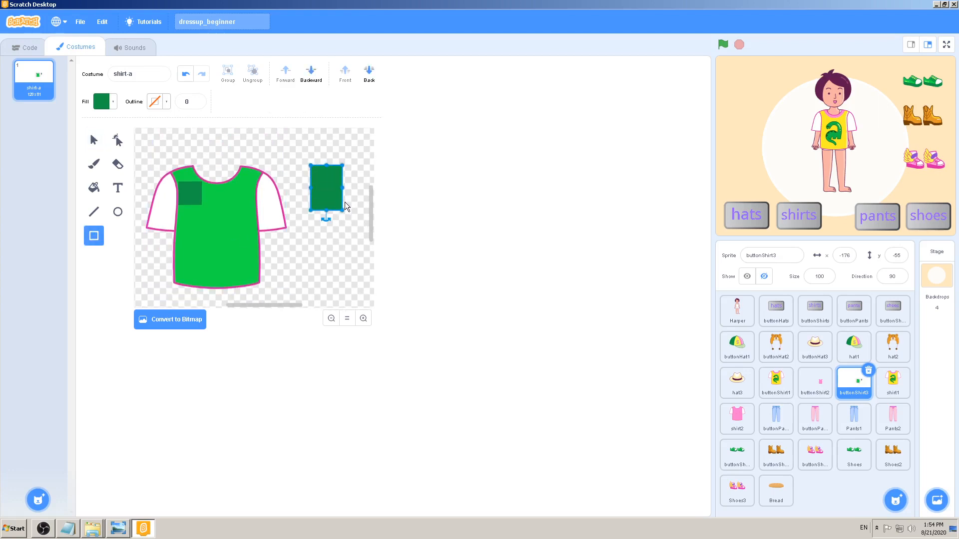
key(ctrl+z)
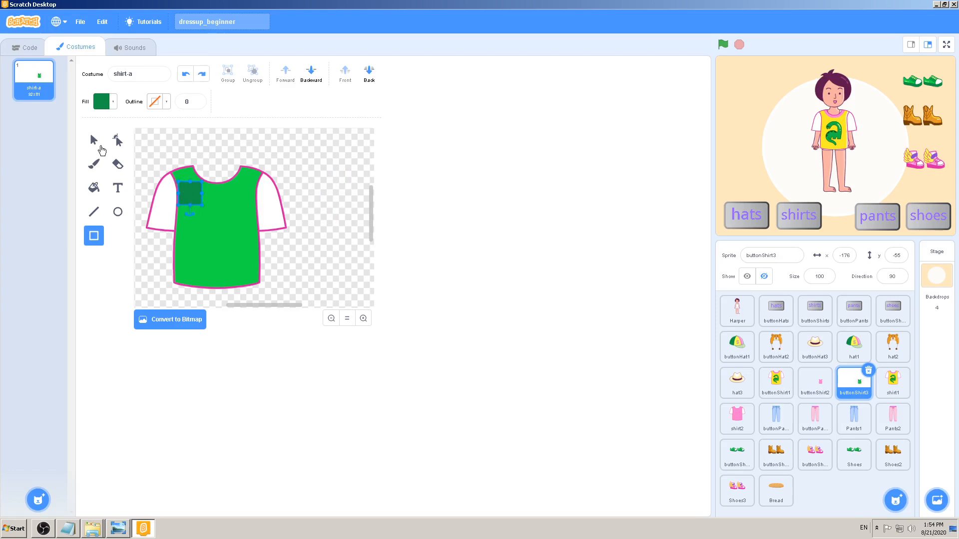
Duplicate the dark green square twice, placing the copies corner to corner diagonally down to the right across the shirt body
click(94, 141)
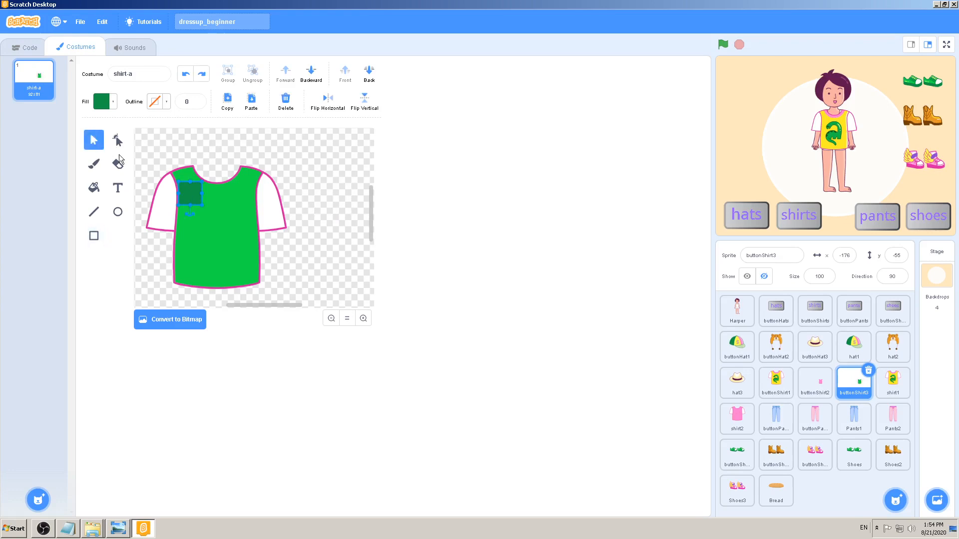
click(254, 106)
drag(201, 200, 217, 217)
click(251, 101)
drag(213, 206, 244, 189)
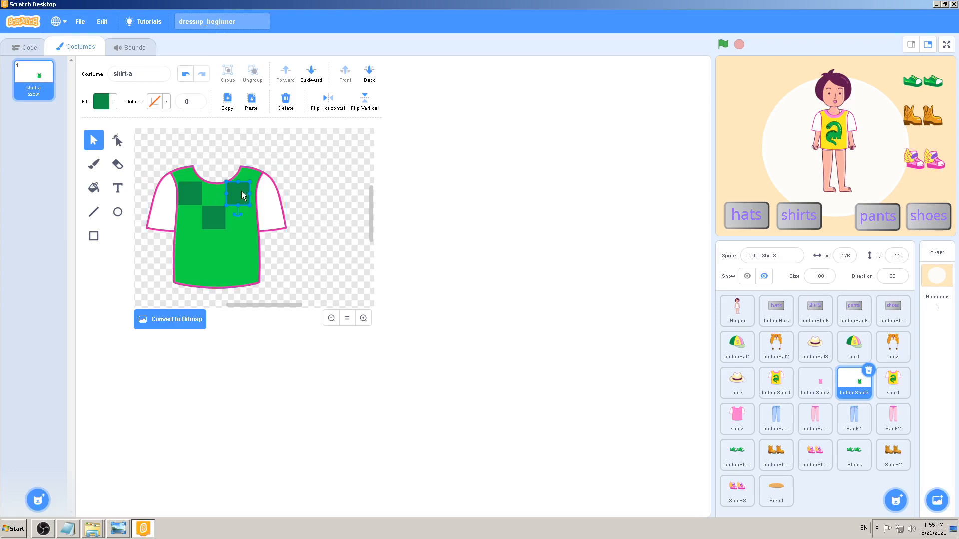
drag(241, 190, 241, 239)
Add two more copies of the square, at the left of the third row and the right of the first row
click(244, 140)
click(252, 102)
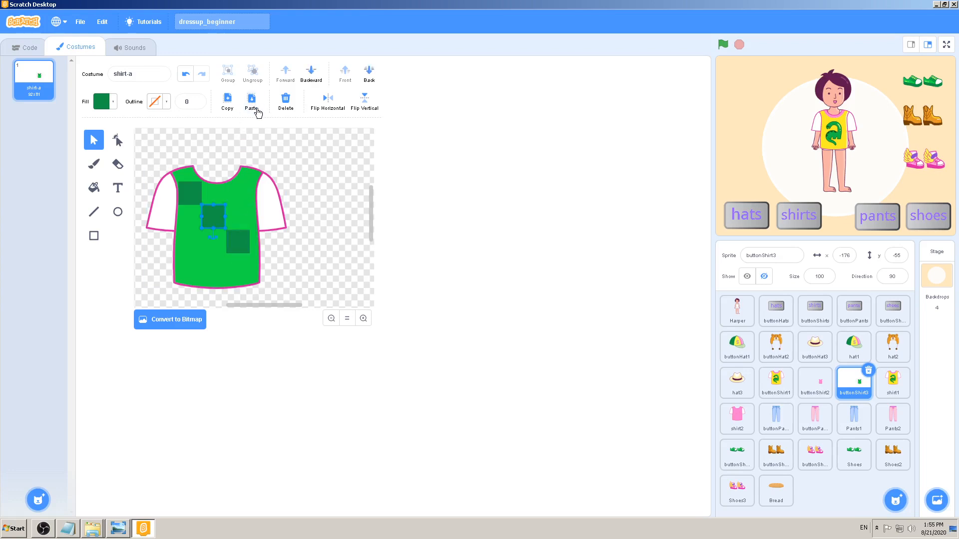
drag(188, 242, 194, 240)
click(251, 99)
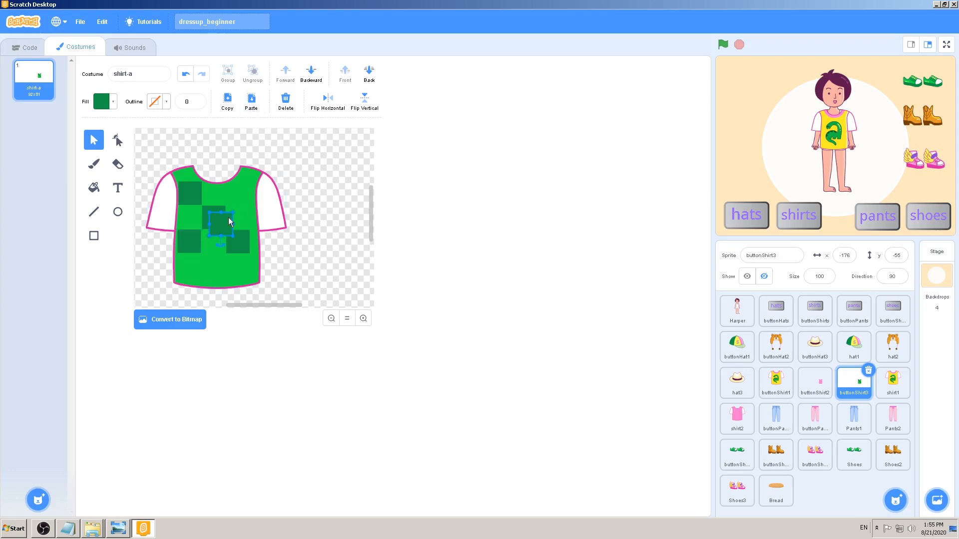
drag(229, 220, 241, 187)
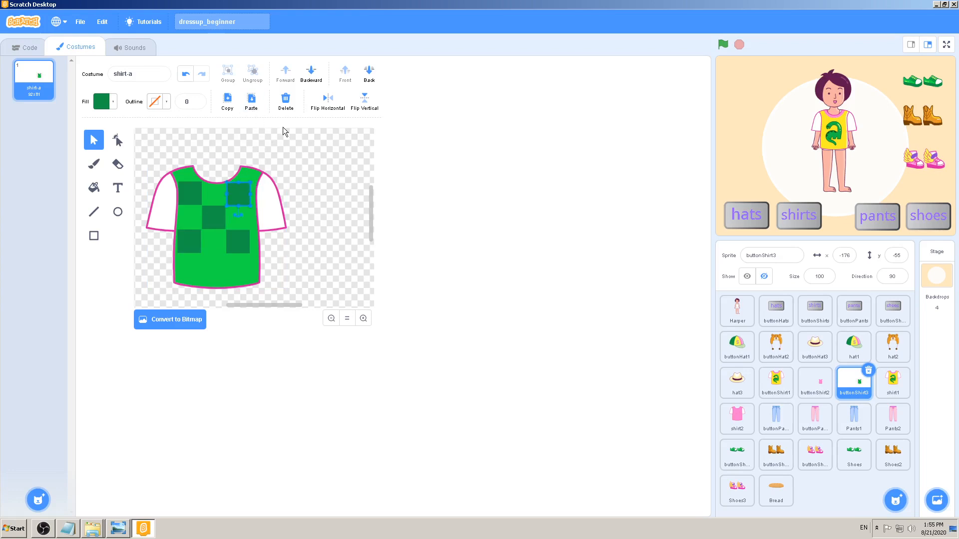
Add copies of the square in the middle of the fourth row and along the shirt's right edge up to the shoulder
click(252, 102)
drag(226, 233, 264, 217)
click(251, 100)
click(253, 109)
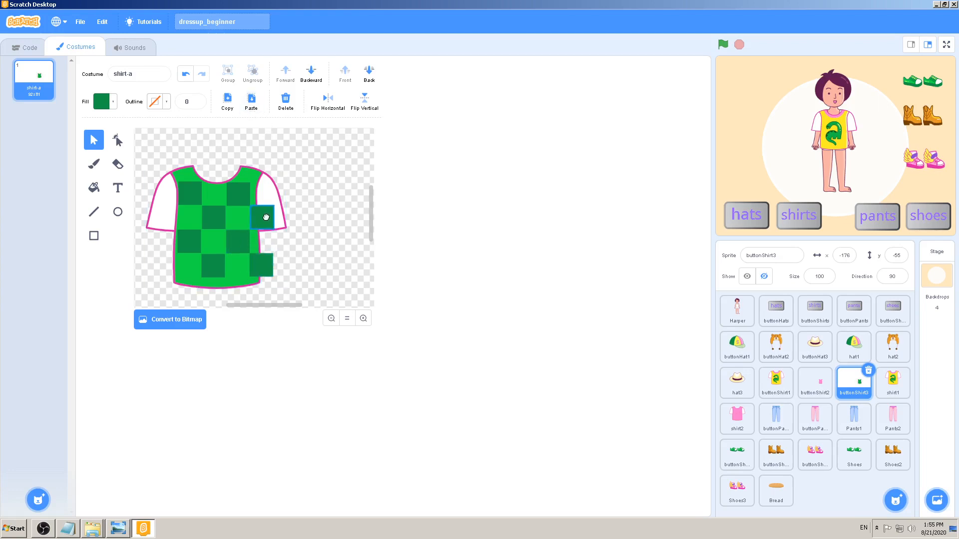
click(252, 104)
drag(260, 227, 268, 173)
Add copies of the square over the shirt's left edge in the second and fourth rows and two along the bottom hem
click(251, 100)
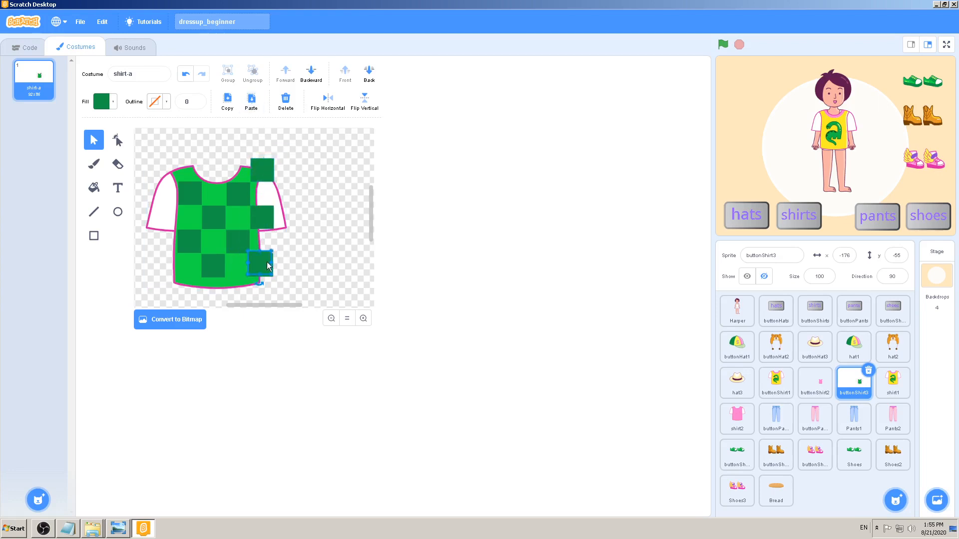
drag(258, 265, 168, 266)
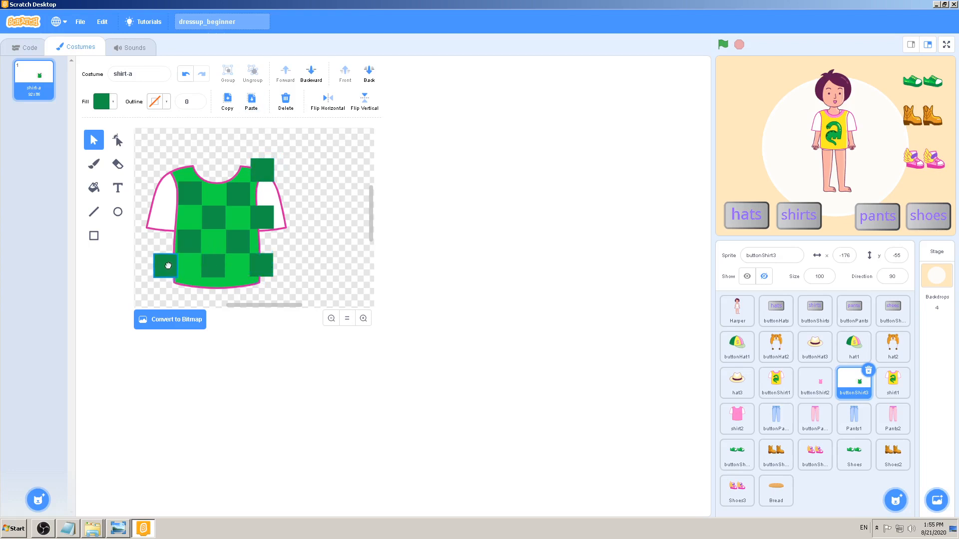
click(251, 105)
drag(272, 272, 188, 290)
click(317, 228)
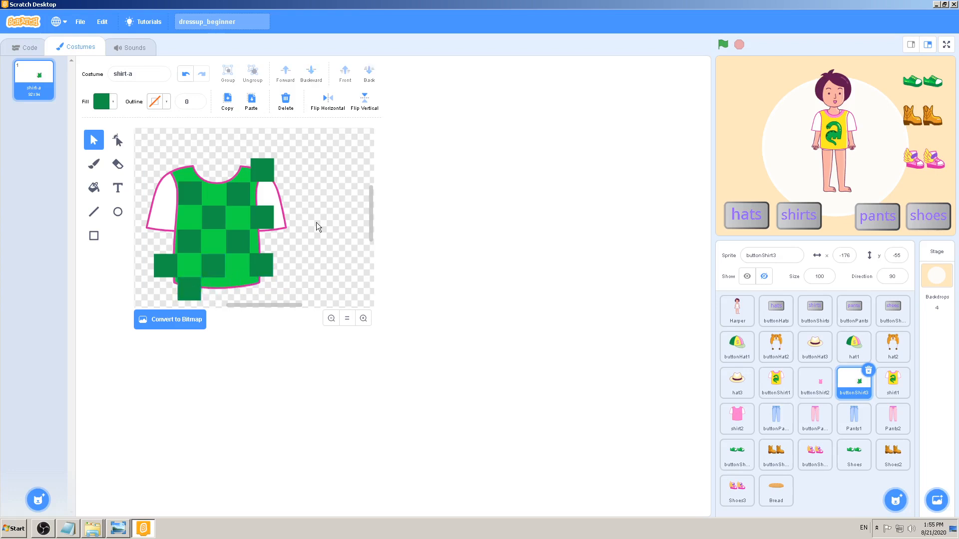
click(251, 102)
drag(284, 280, 238, 291)
click(251, 102)
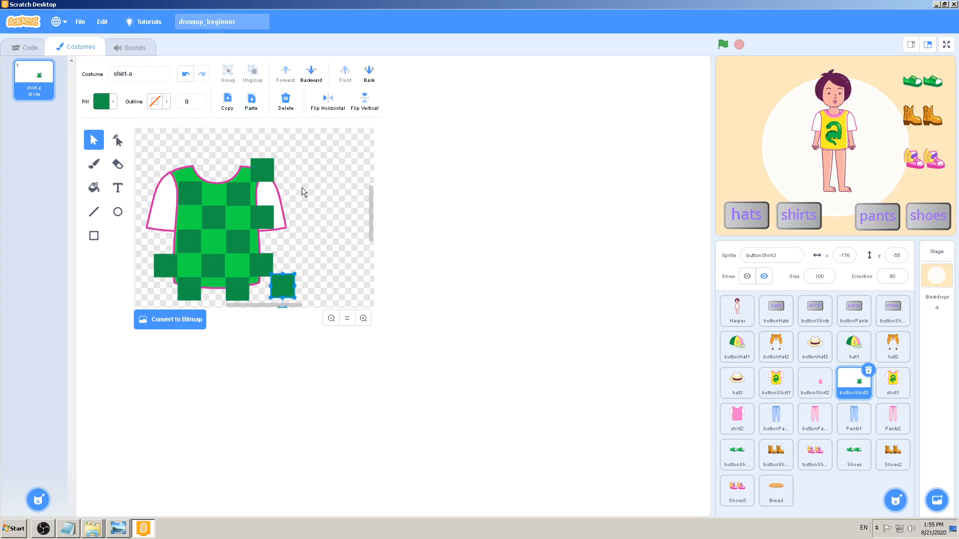
drag(290, 285, 170, 216)
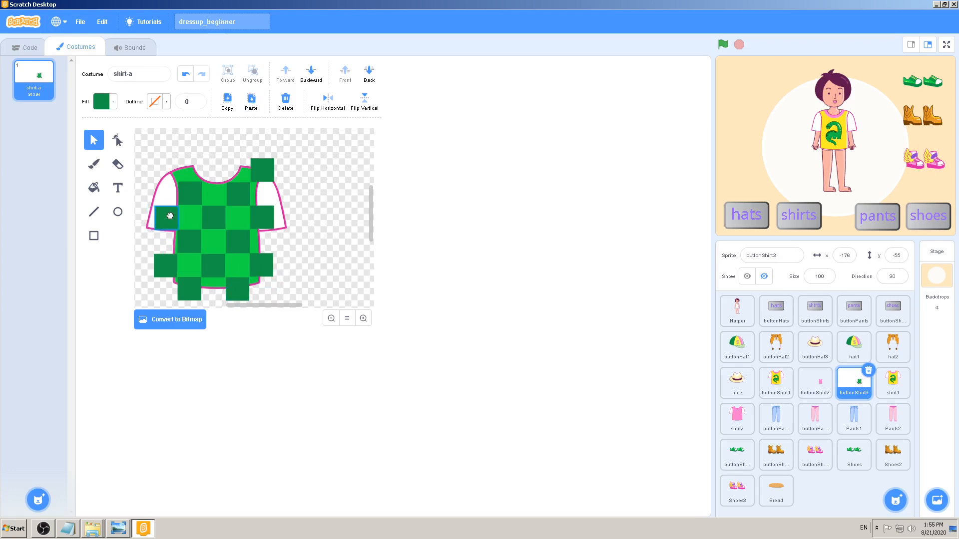
Switch to Windows Photo Viewer to examine the finished green checkered shirt in k4a_111.jpg, and return to Scratch
click(318, 248)
drag(370, 235, 373, 242)
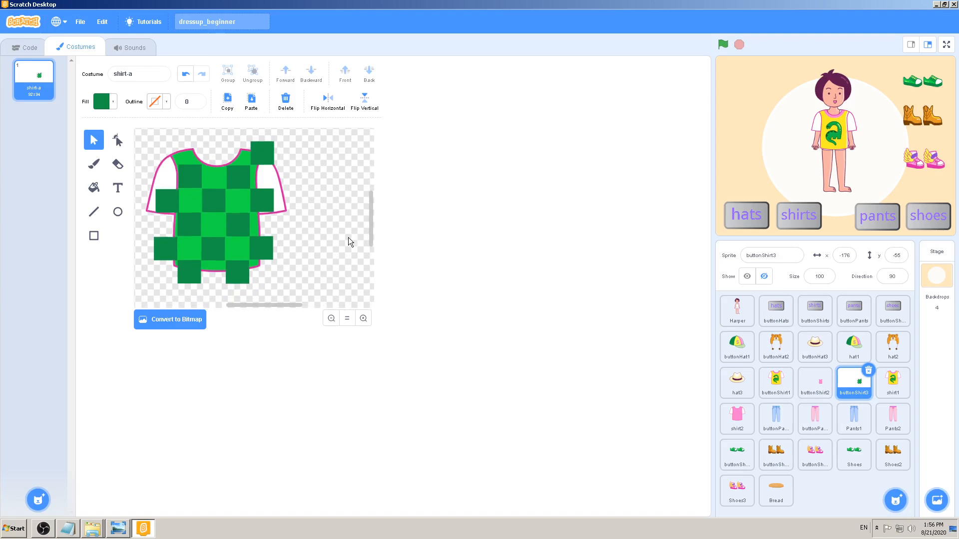
click(115, 533)
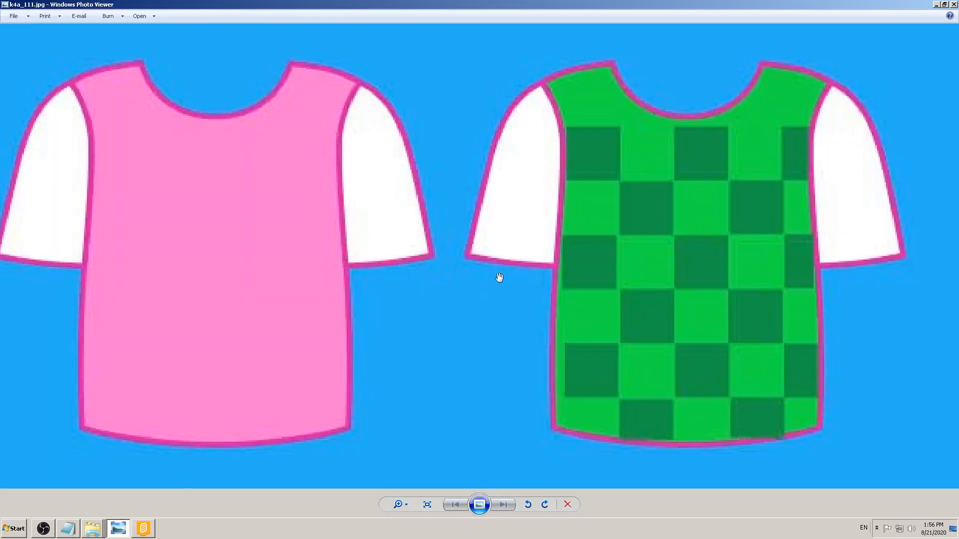
scroll(520, 255, up, 2)
scroll(630, 291, up, 1)
drag(629, 291, 301, 231)
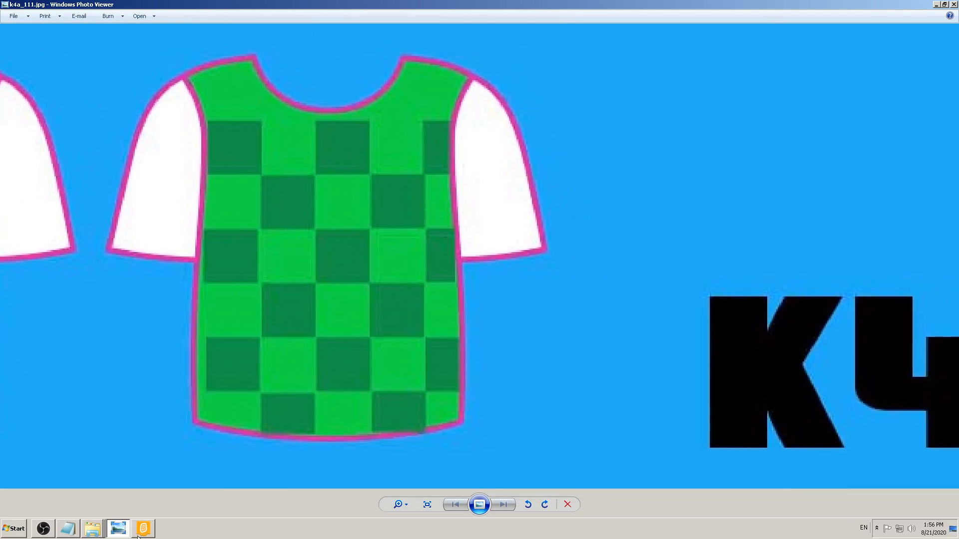
click(150, 534)
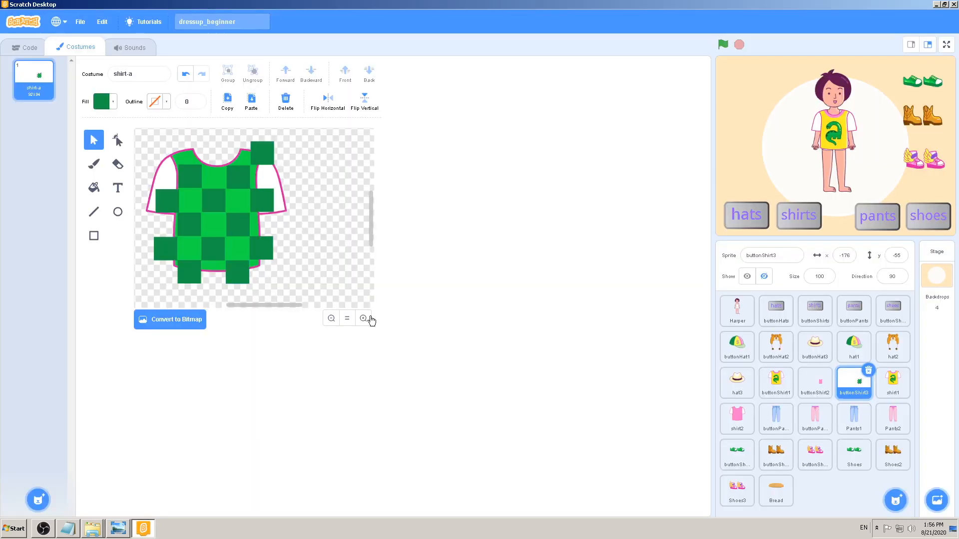
Shorten the dark green square hanging over the left part of the bottom hem so it ends near the hemline
click(363, 319)
click(363, 319)
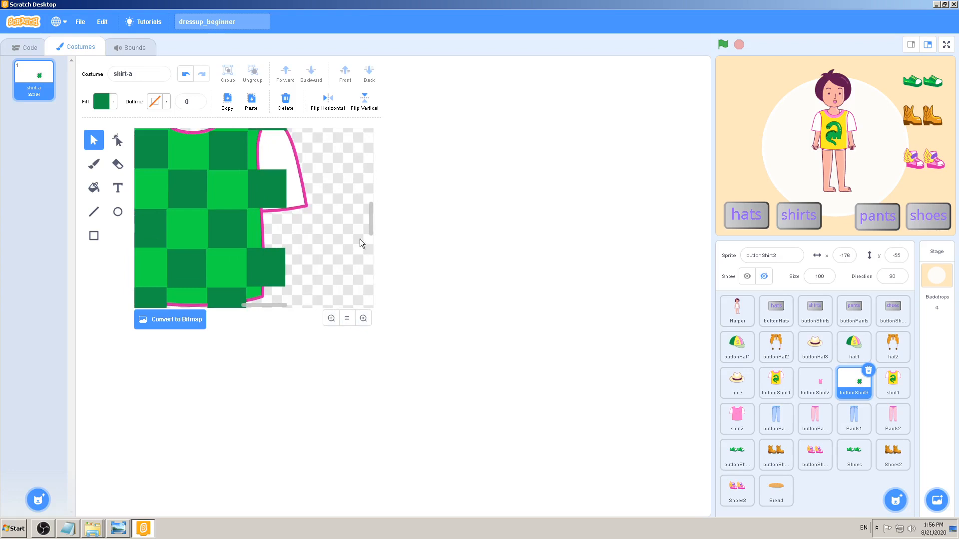
drag(372, 232, 378, 245)
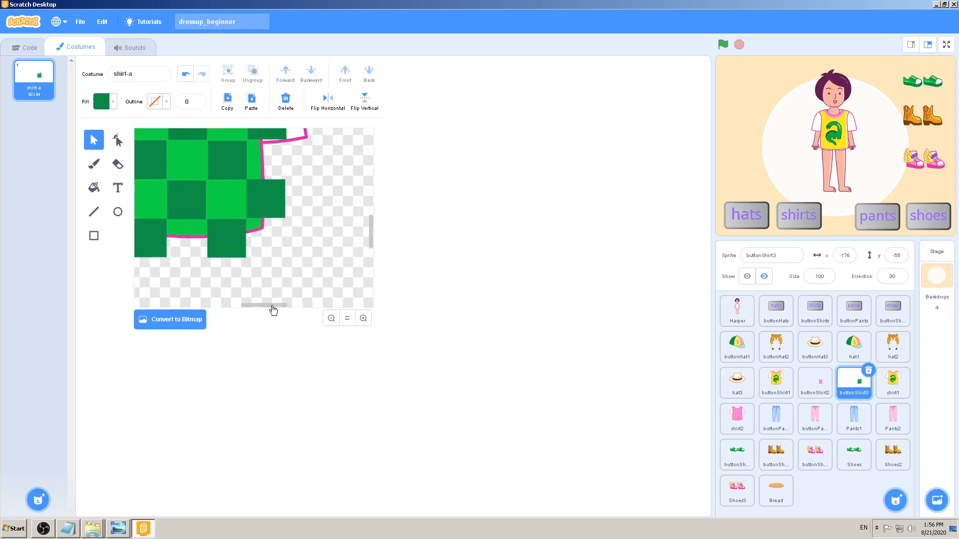
drag(273, 306, 258, 308)
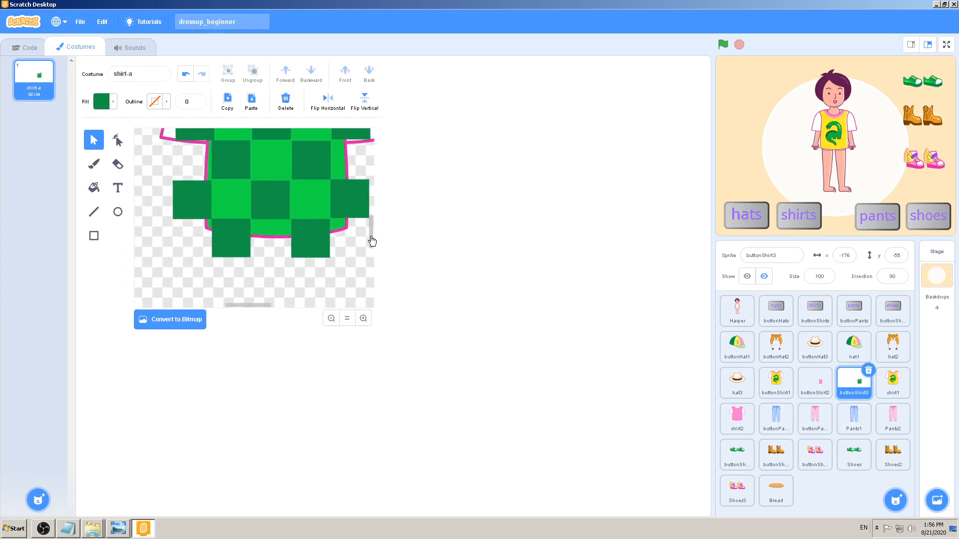
scroll(370, 237, up, 1)
click(363, 319)
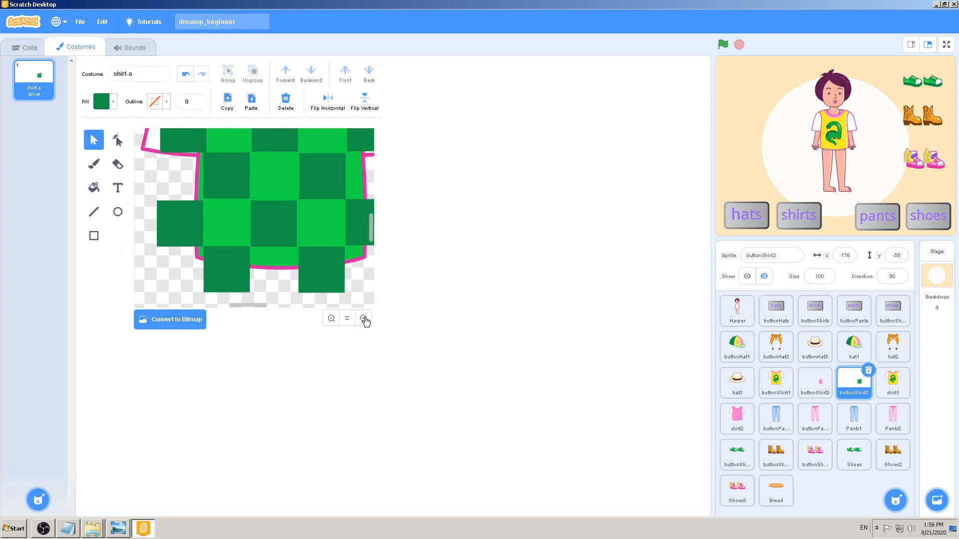
click(364, 319)
drag(371, 232, 376, 236)
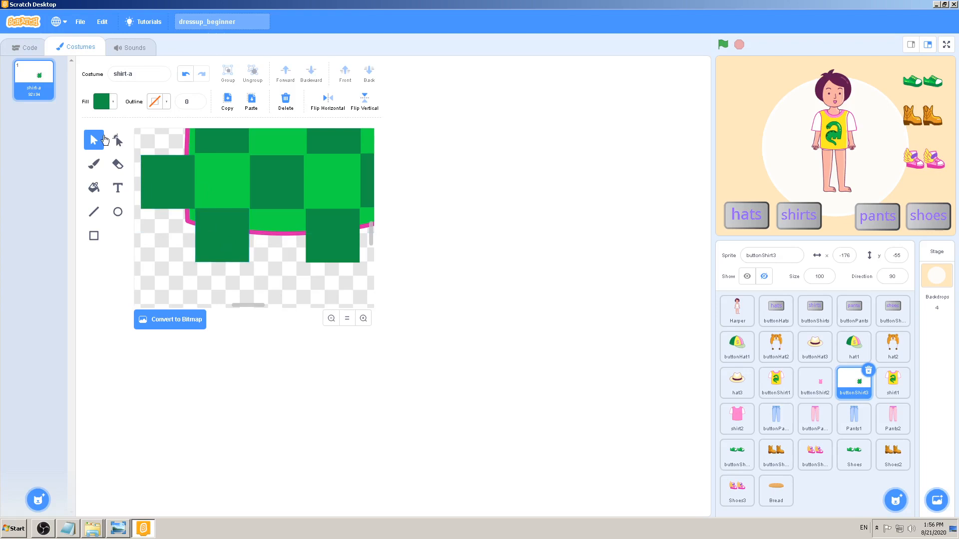
click(237, 234)
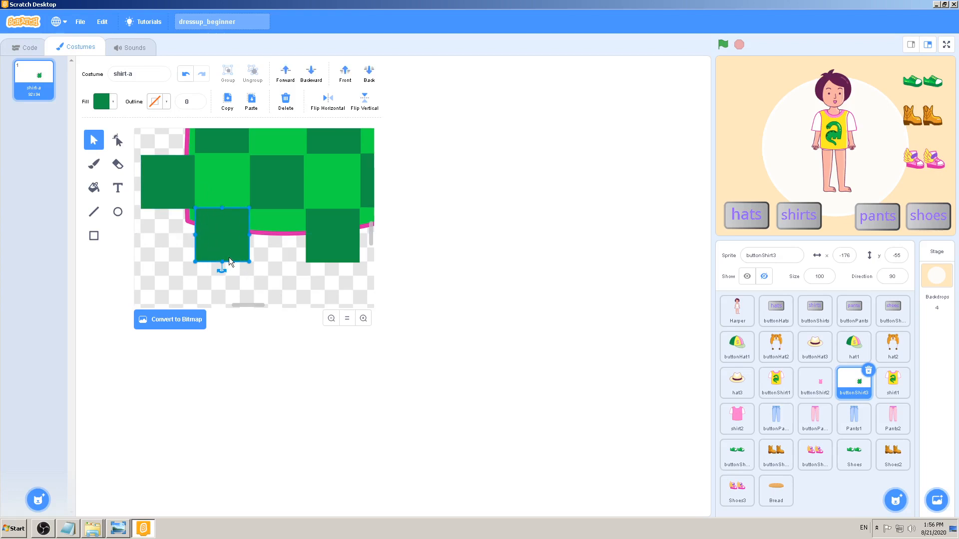
drag(223, 261, 231, 233)
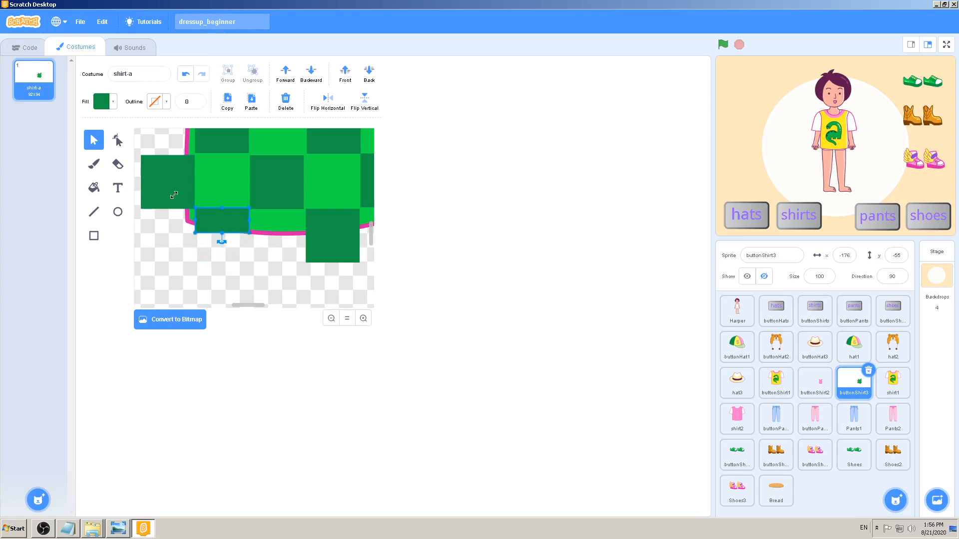
Narrow the fourth-row square overhanging the shirt's left edge so it ends at the outline
click(155, 169)
drag(142, 180, 186, 184)
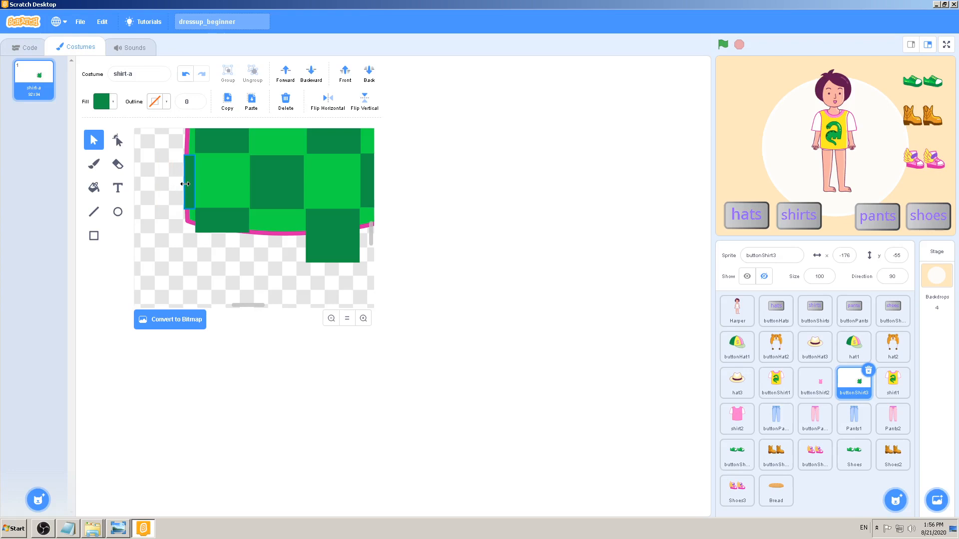
click(190, 272)
Fine-tune the height of the left hem piece so its lower edge lies close to the pink hem outline
click(208, 222)
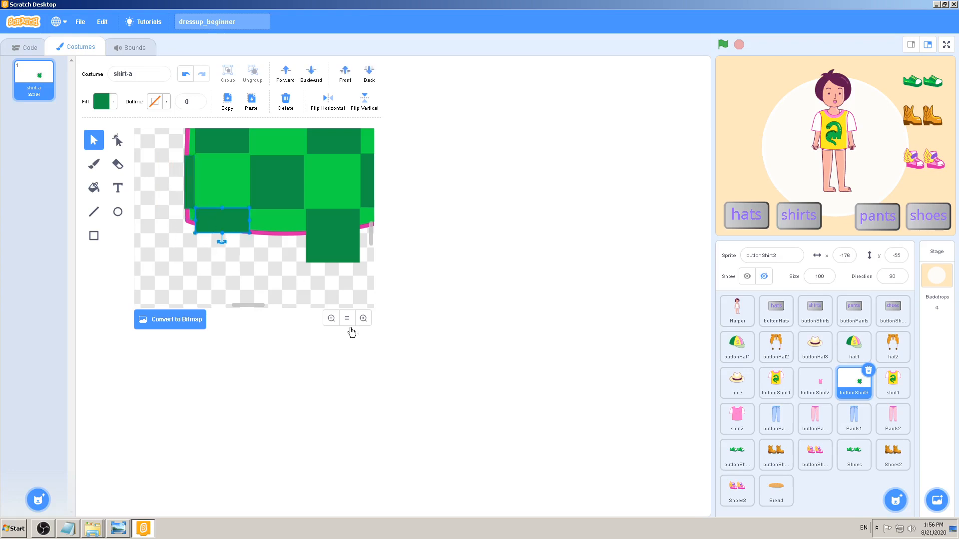
click(363, 319)
click(364, 319)
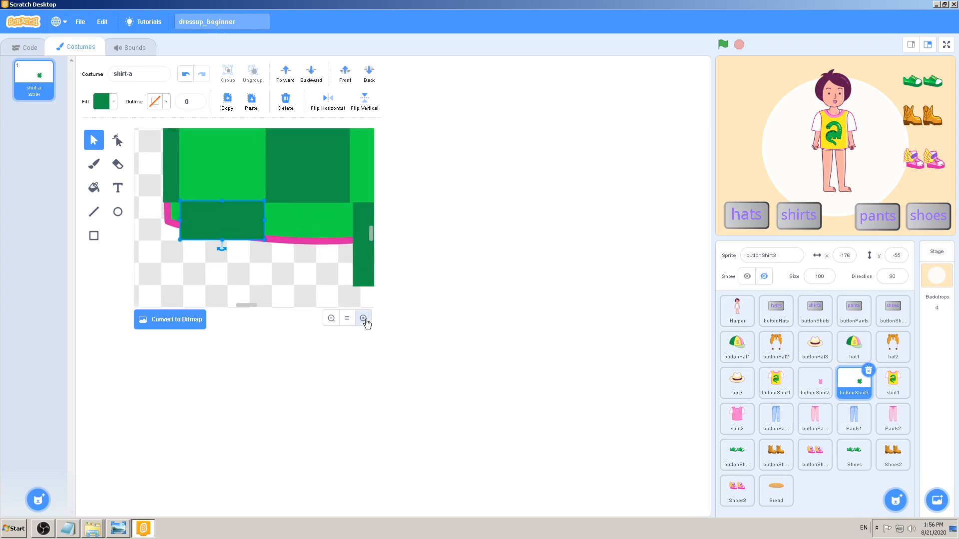
click(364, 319)
drag(224, 241, 230, 231)
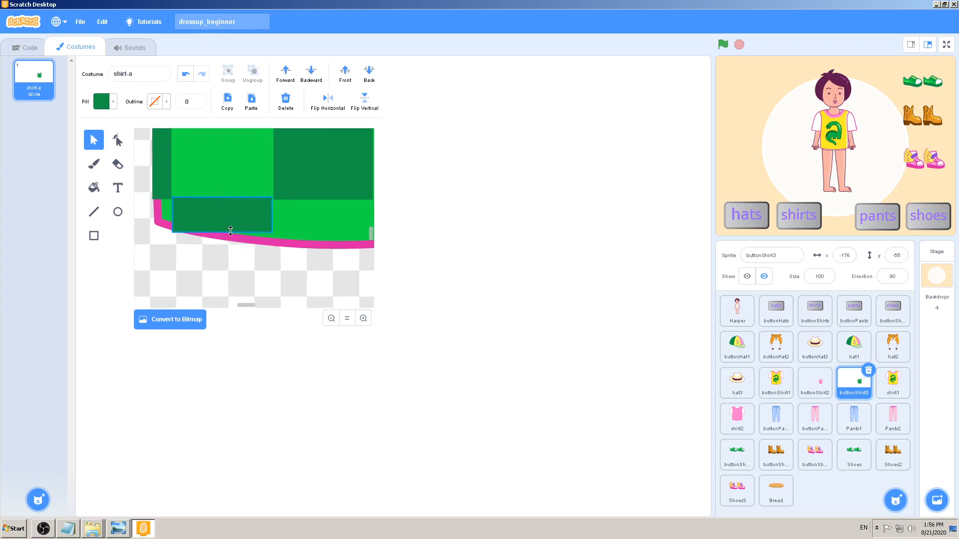
drag(233, 229, 244, 236)
click(198, 280)
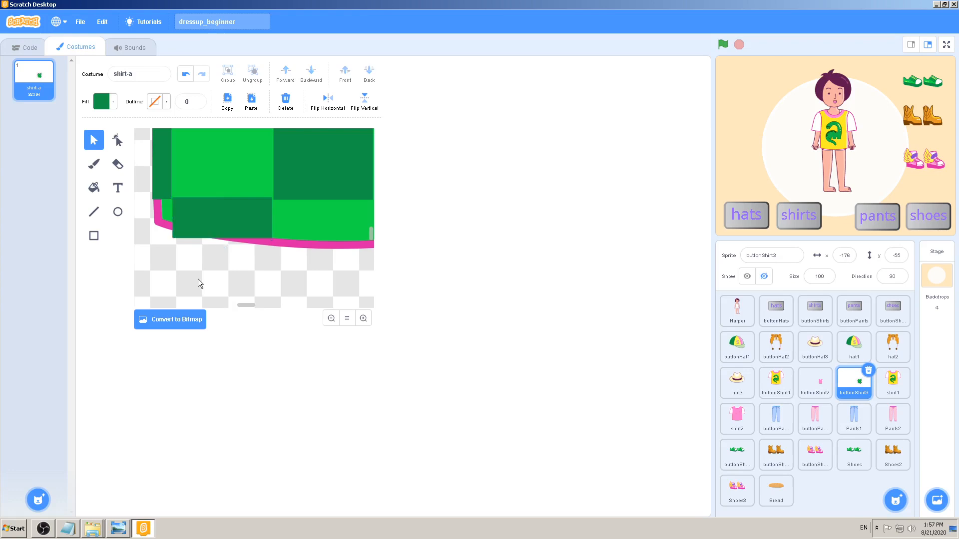
Reshape the left hem piece by raising its lower-left corner to follow the slope of the hem
click(118, 141)
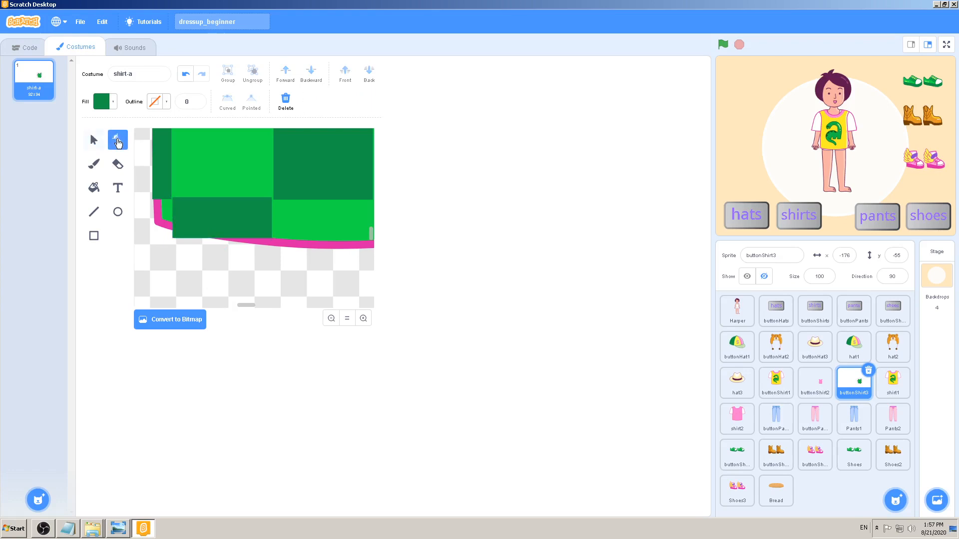
click(226, 223)
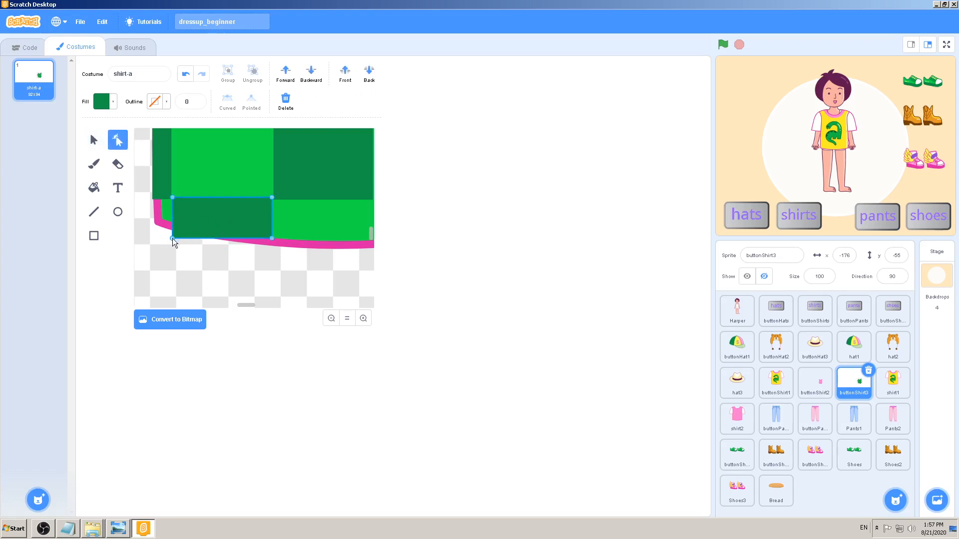
drag(173, 239, 174, 230)
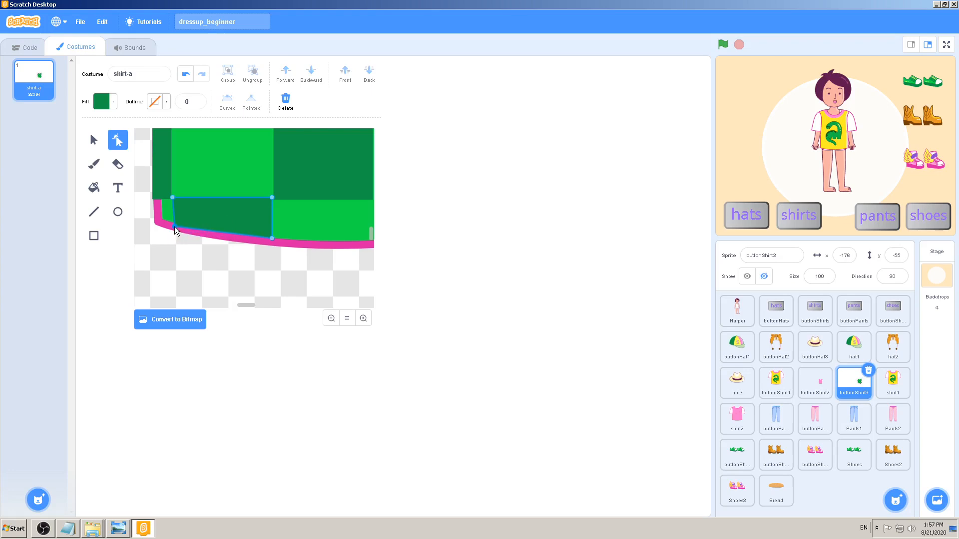
click(274, 271)
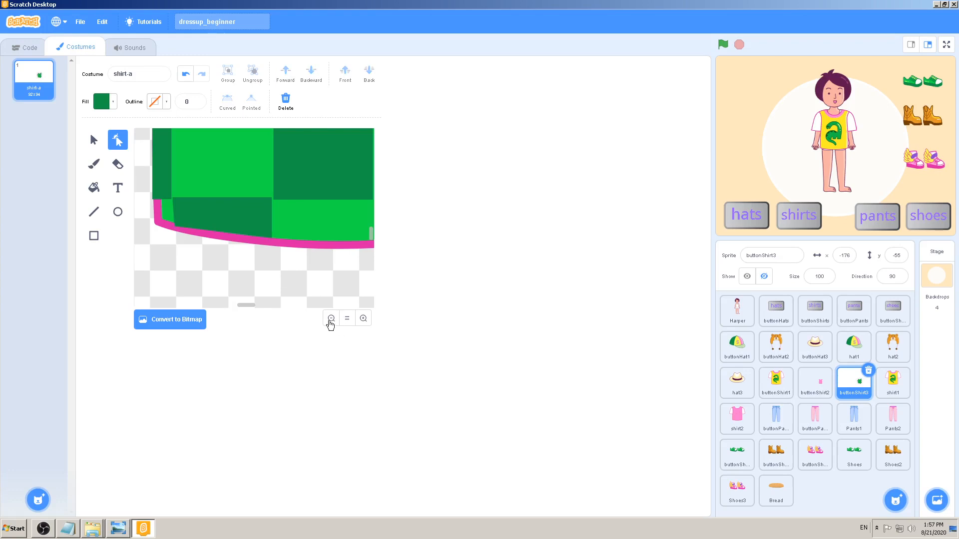
Shorten the dark green square hanging over the right part of the bottom hem so it ends at the hemline
click(331, 318)
click(331, 319)
click(331, 318)
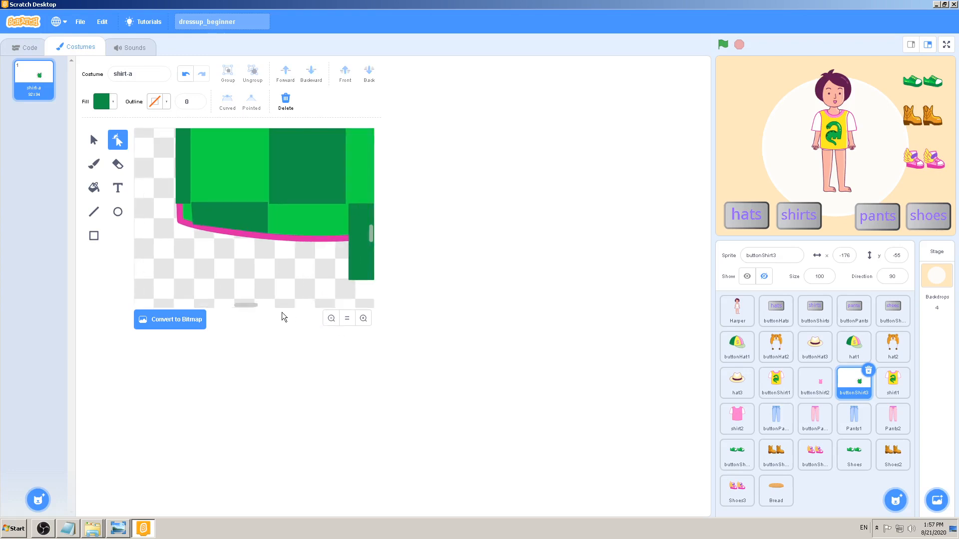
drag(247, 305, 265, 306)
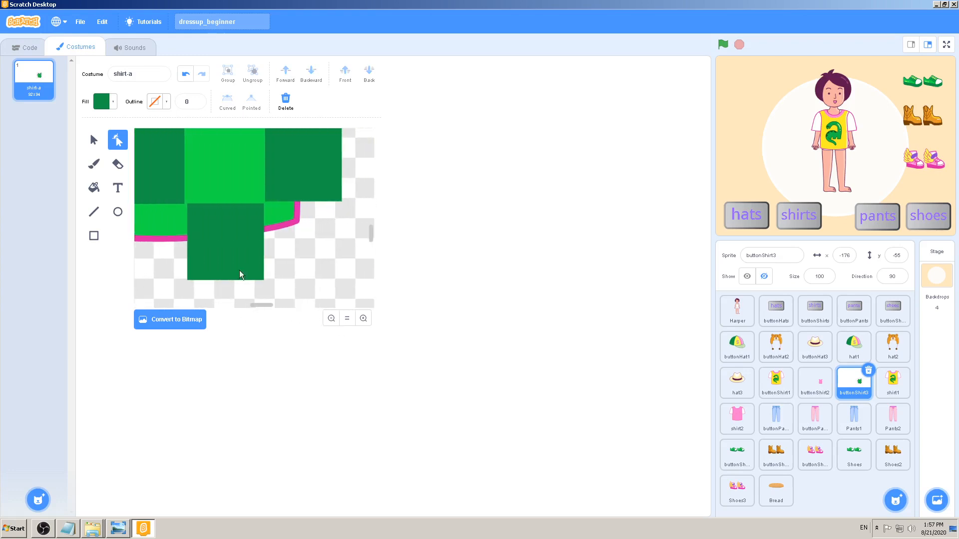
click(93, 140)
click(214, 237)
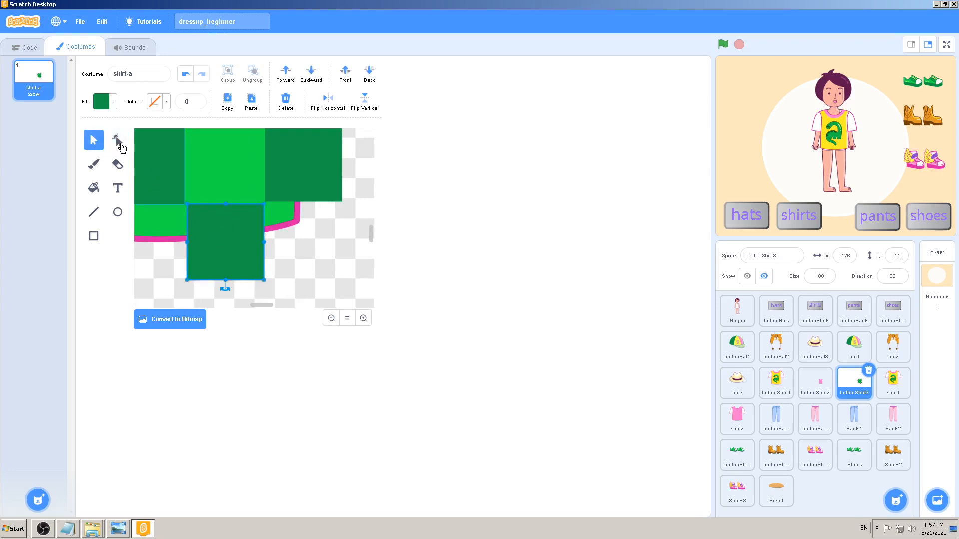
drag(227, 280, 233, 239)
scroll(289, 241, up, 1)
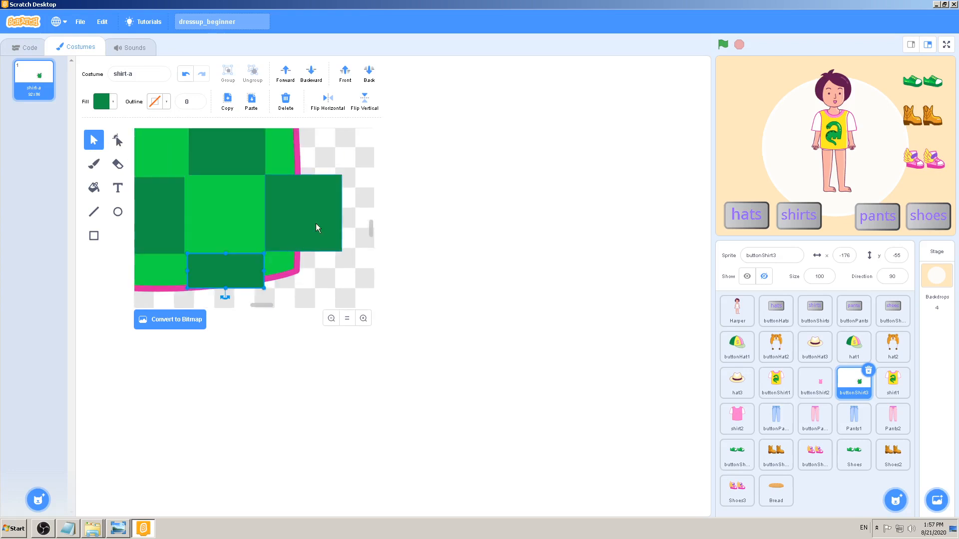
Trim the squares overhanging the shirt's right edge, from the fourth row up to the shoulder, back to the outline
click(315, 224)
mouse_move(340, 213)
mouse_down()
mouse_move(284, 206)
mouse_move(308, 215)
mouse_move(310, 248)
mouse_move(291, 267)
mouse_up()
scroll(307, 216, up, 3)
click(303, 215)
scroll(298, 209, up, 4)
click(301, 239)
click(302, 241)
Narrow the second-row square covering the left sleeve so only a strip inside the shirt body remains
mouse_move(262, 306)
mouse_down()
mouse_move(222, 306)
mouse_move(245, 306)
mouse_up()
scroll(289, 235, up, 3)
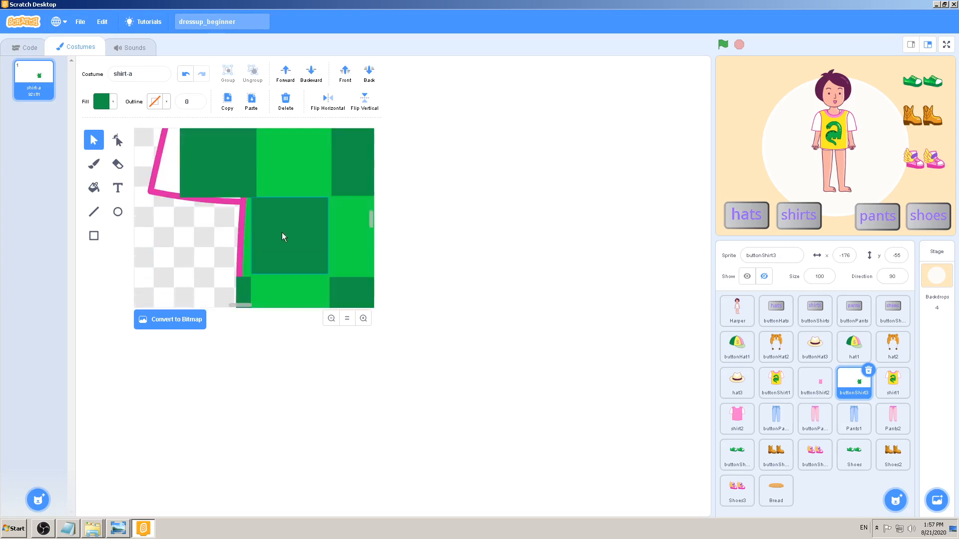
scroll(249, 210, up, 2)
click(238, 202)
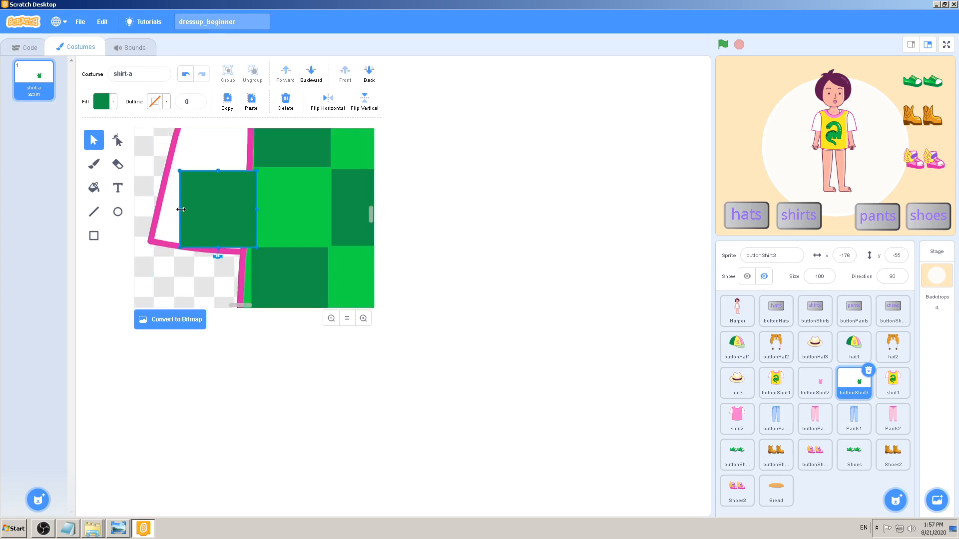
drag(178, 210, 246, 216)
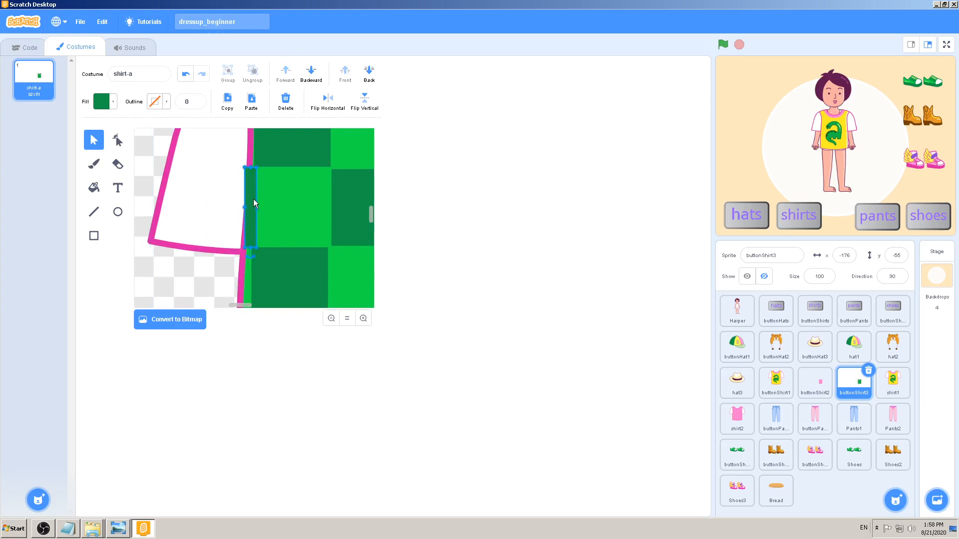
mouse_move(253, 202)
mouse_down()
mouse_move(241, 206)
mouse_move(249, 188)
mouse_up()
Reshape the fourth-row strip on the left edge, moving its two outer corners inward off the pink outline
scroll(225, 241, down, 5)
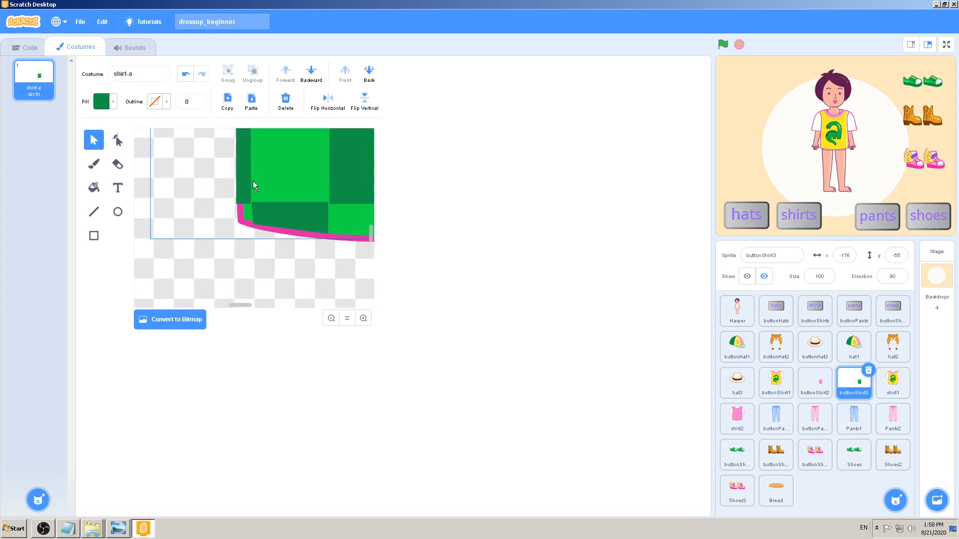
scroll(245, 233, up, 3)
drag(244, 260, 245, 256)
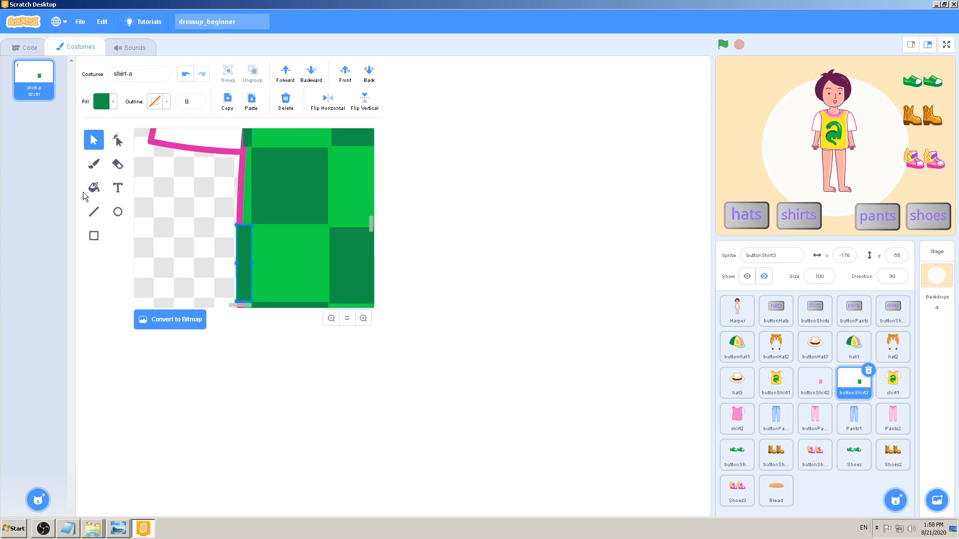
click(118, 139)
click(346, 318)
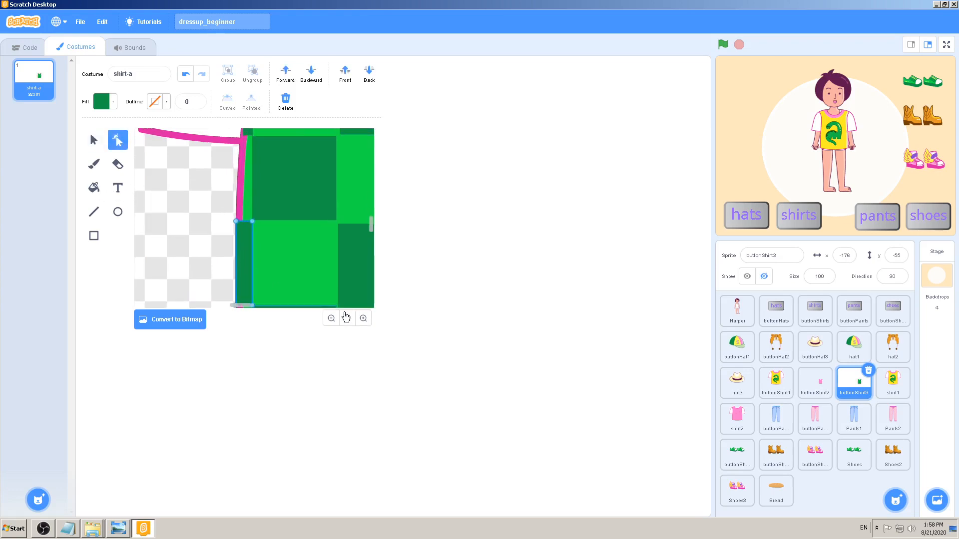
scroll(332, 259, down, 3)
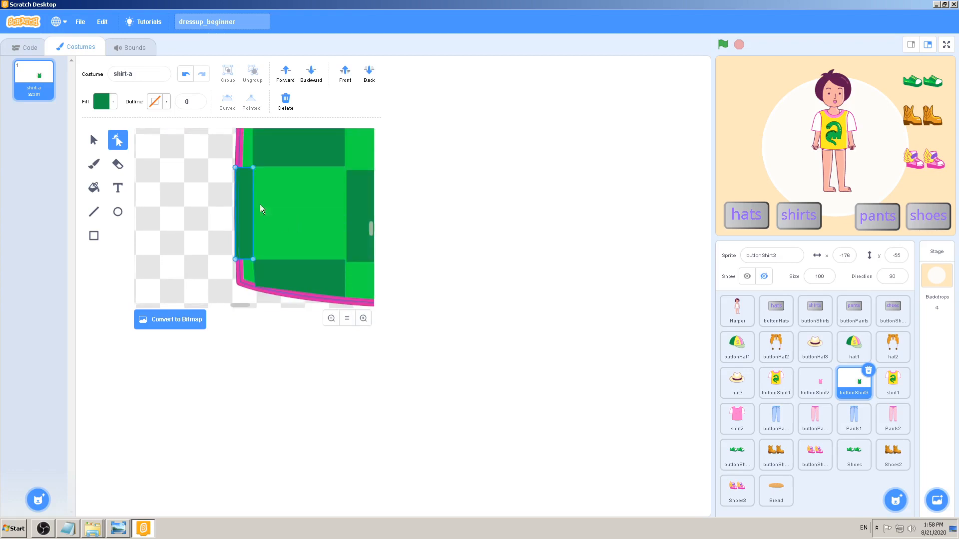
drag(235, 167, 243, 167)
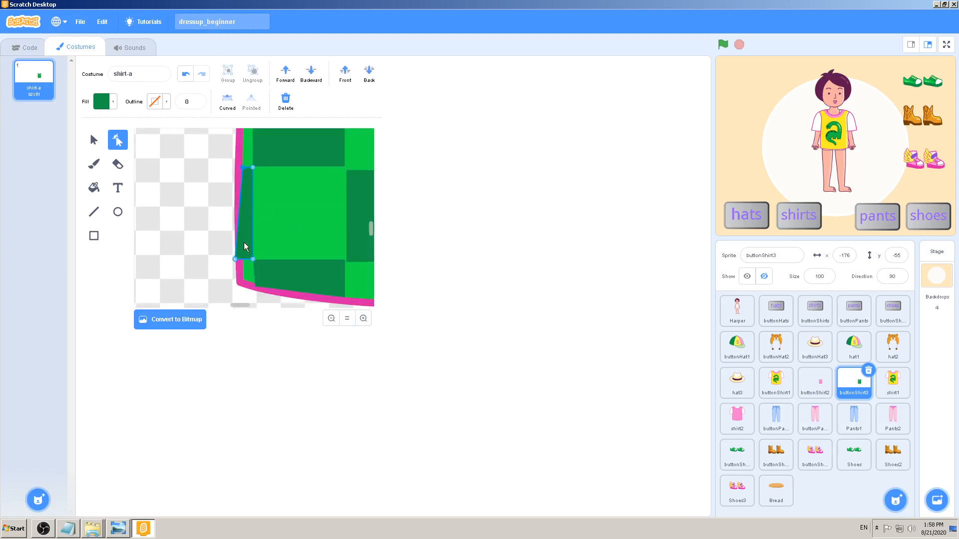
drag(235, 260, 243, 259)
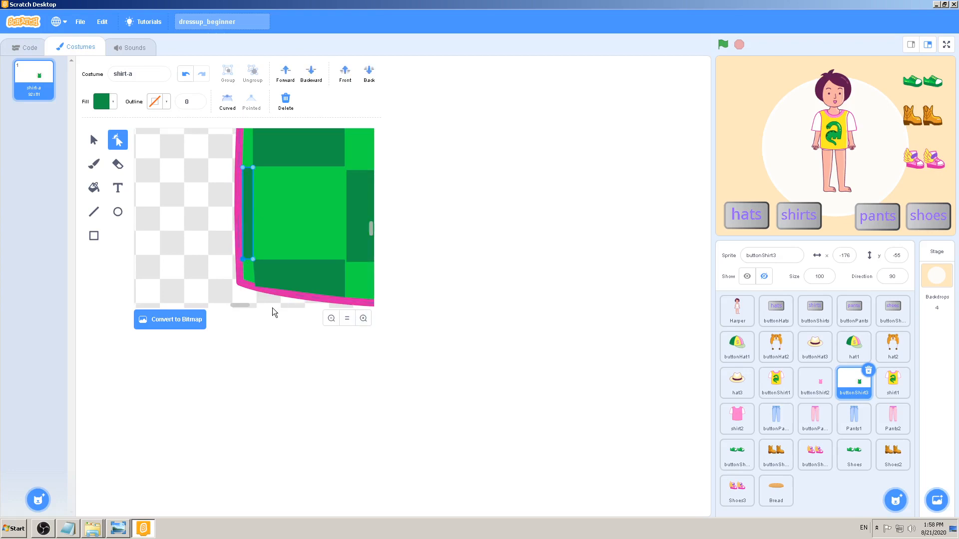
Reshape the right hem piece by raising its lower-right corner to follow the curve of the hem
drag(245, 311, 261, 311)
scroll(303, 257, down, 2)
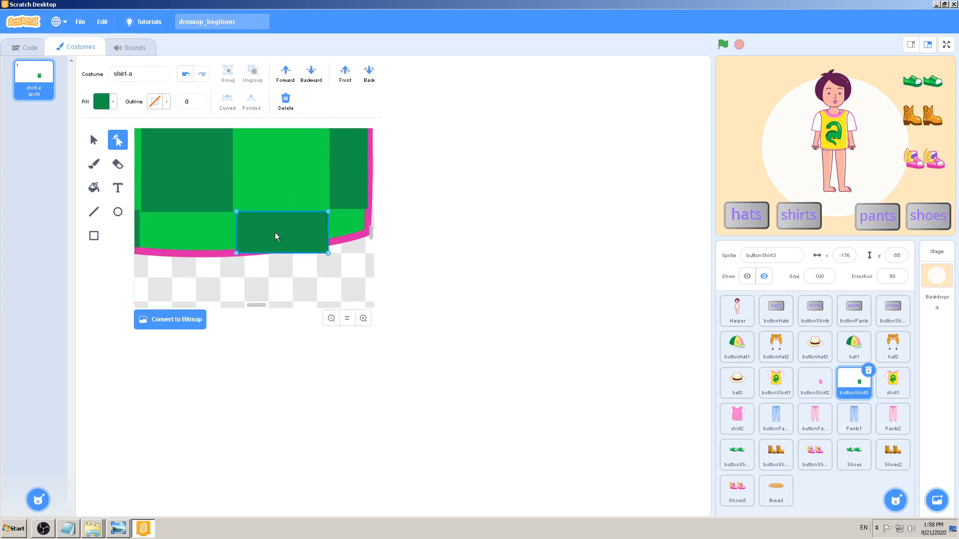
click(236, 254)
drag(328, 253, 328, 240)
Move the lower-right corner of the lowest dark strip on the shirt's right edge inward to the outline
scroll(342, 226, up, 2)
drag(259, 305, 270, 310)
click(235, 244)
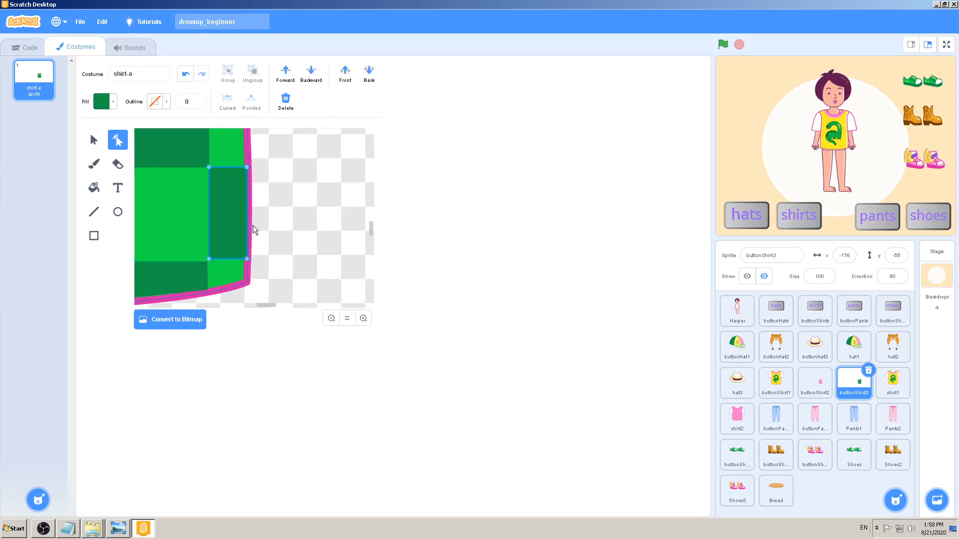
drag(248, 256, 245, 260)
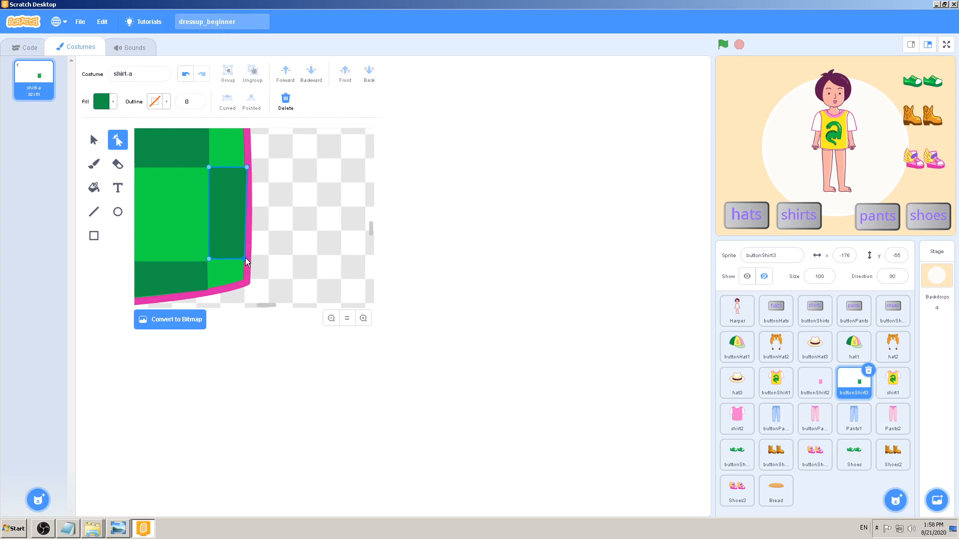
Shift the dark strip beside the right sleeve down into its row and extend its lower-right corner to the pink outline
drag(247, 167, 223, 254)
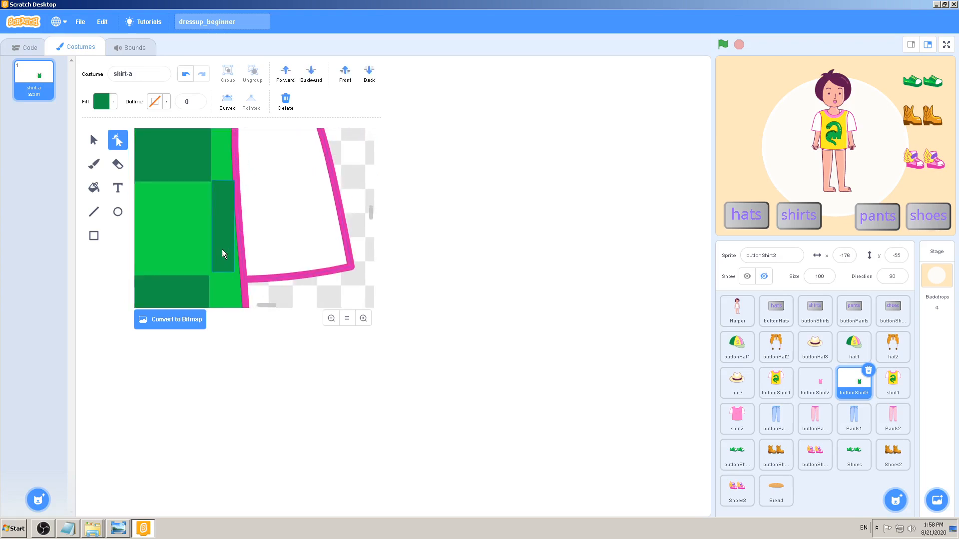
click(223, 254)
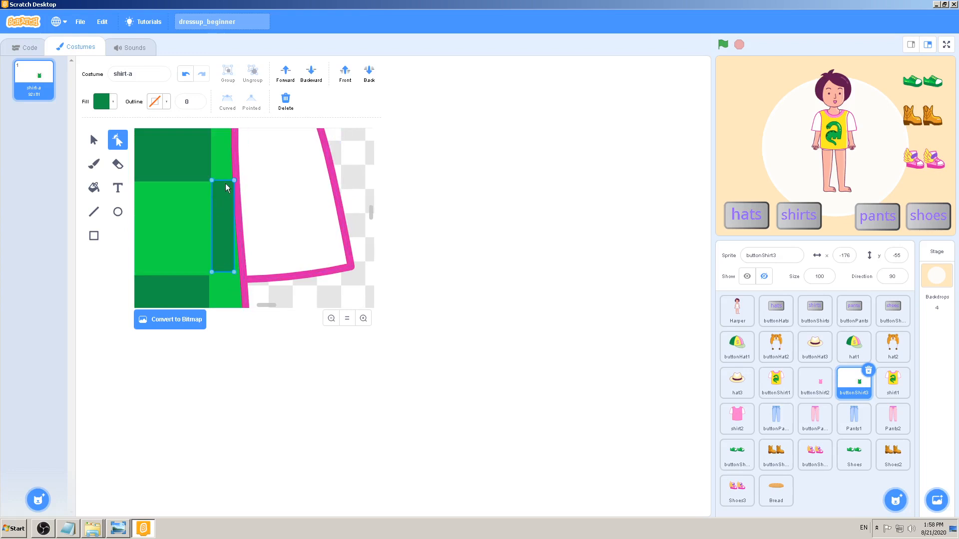
drag(227, 187, 226, 202)
drag(234, 275, 242, 274)
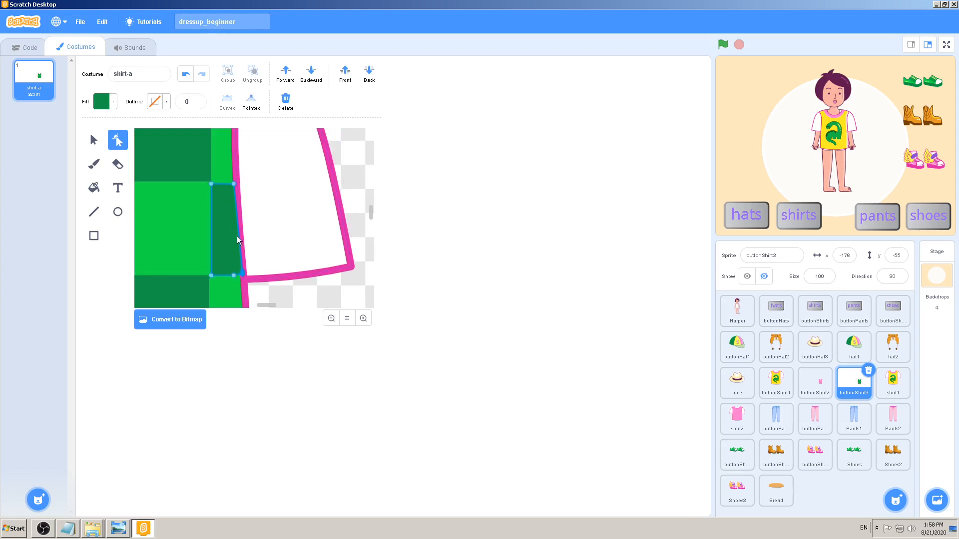
Reshape the dark right shoulder piece so its upper edge follows the shoulder slope and its lower-right corner stays inside the sleeve seam
scroll(264, 240, up, 3)
scroll(264, 240, up, 2)
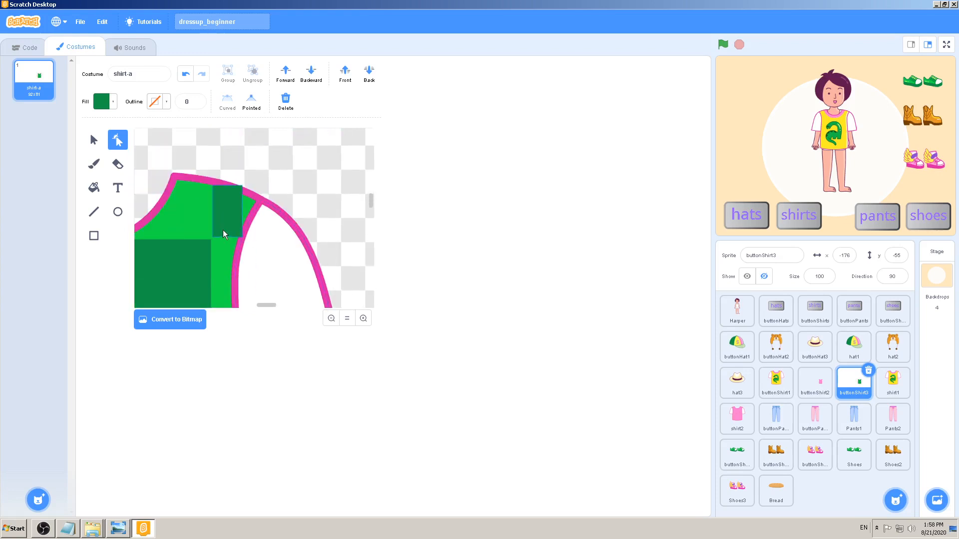
click(224, 230)
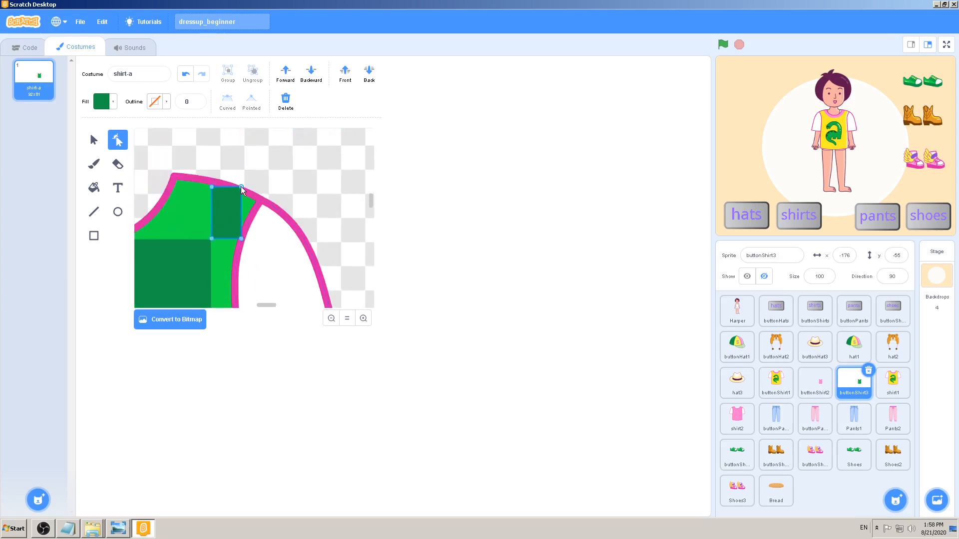
click(210, 188)
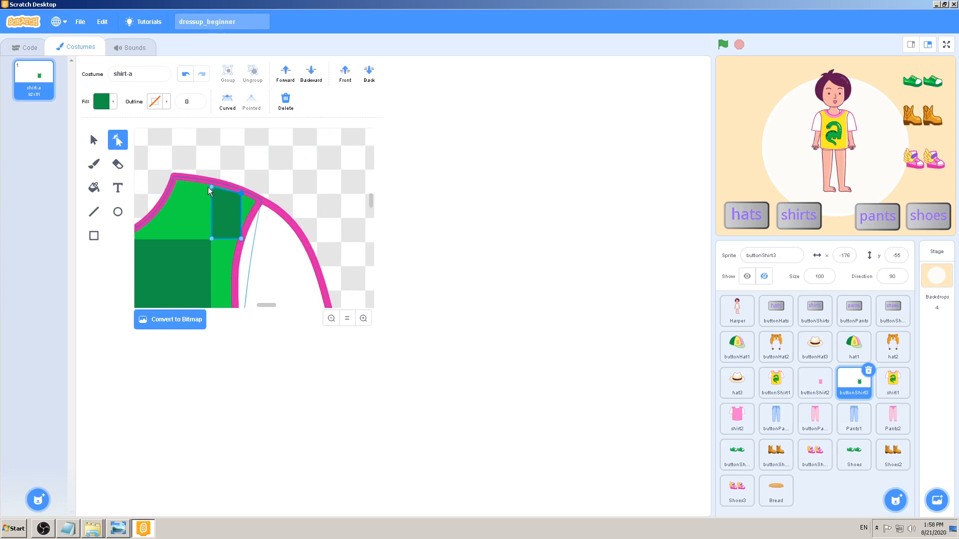
drag(209, 189, 211, 186)
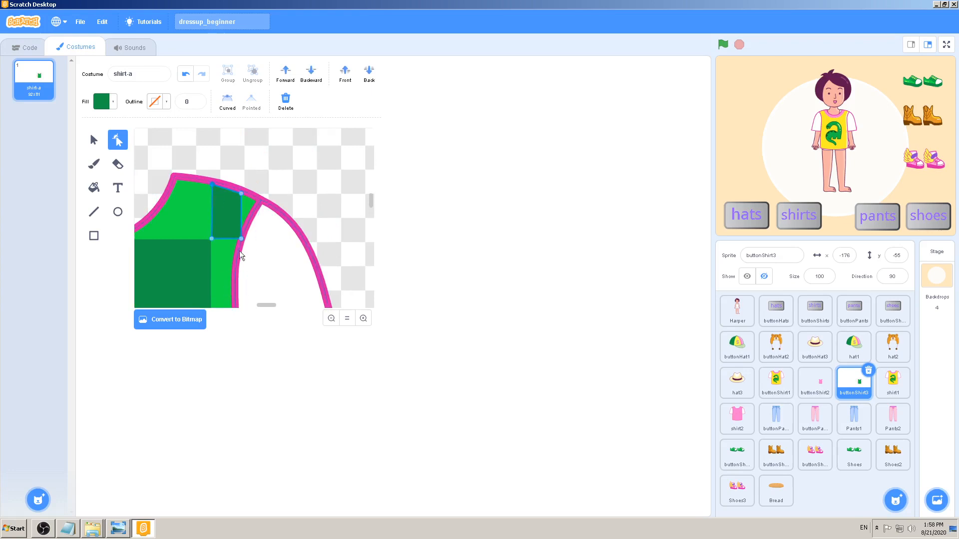
click(242, 238)
drag(242, 239, 239, 237)
Extend the upper-left corner of the large dark square below the left shoulder out to the sleeve seam
drag(264, 305, 244, 306)
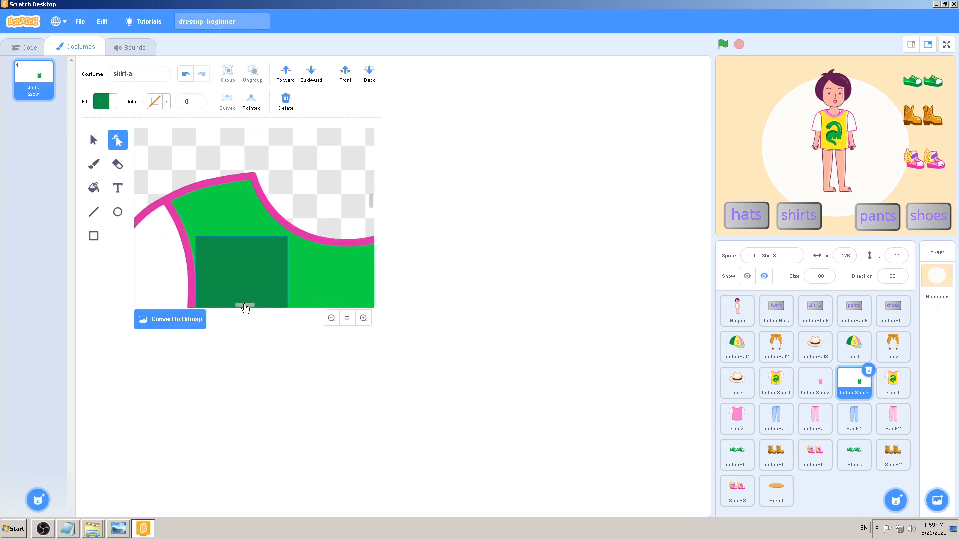
click(215, 253)
drag(195, 238, 187, 239)
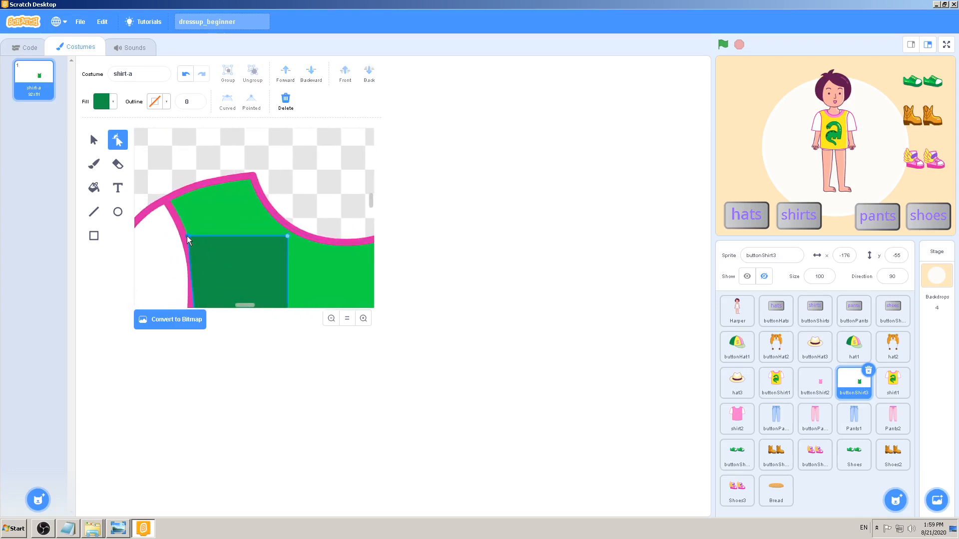
Move the two outer corners of the thin dark strip beside the left sleeve inward off the pink seam
scroll(225, 257, down, 2)
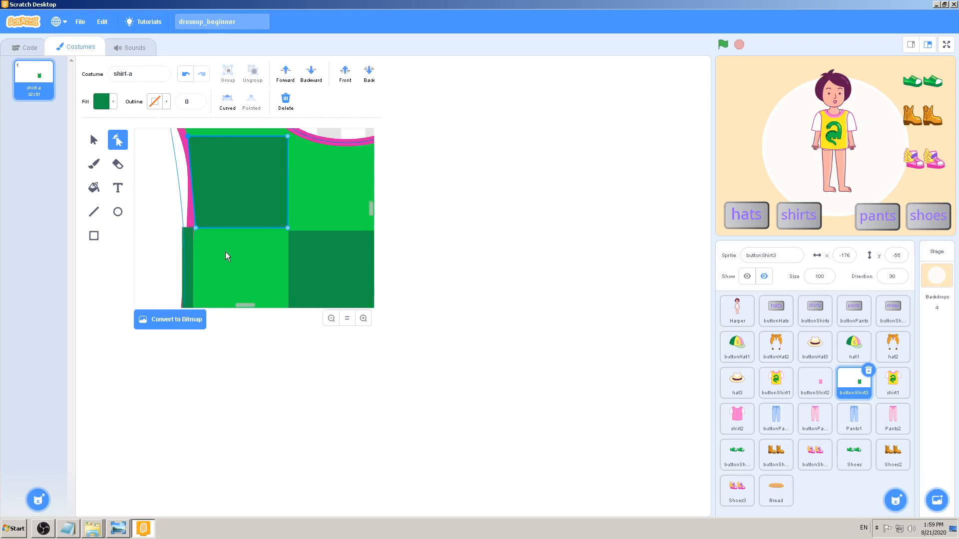
click(189, 244)
click(184, 229)
drag(185, 231, 190, 228)
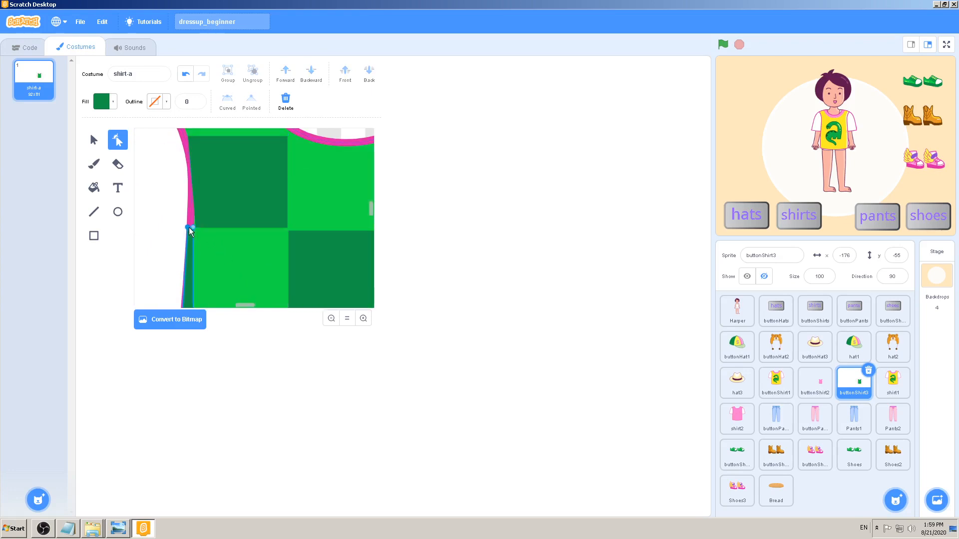
click(193, 237)
scroll(204, 252, down, 1)
scroll(202, 250, down, 1)
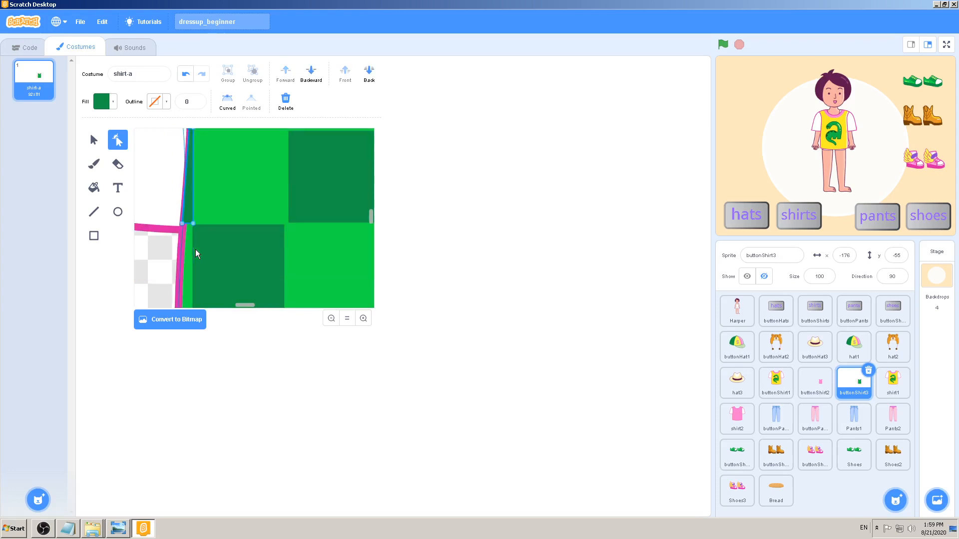
click(186, 226)
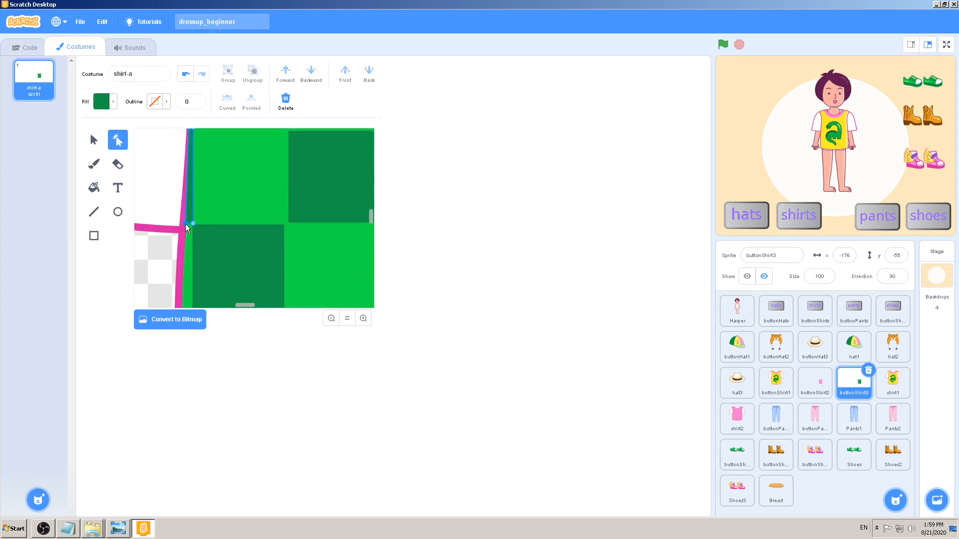
click(187, 226)
Adjust the upper outer corner of the lowest dark strip on the shirt's left edge to meet the outline
scroll(253, 241, down, 2)
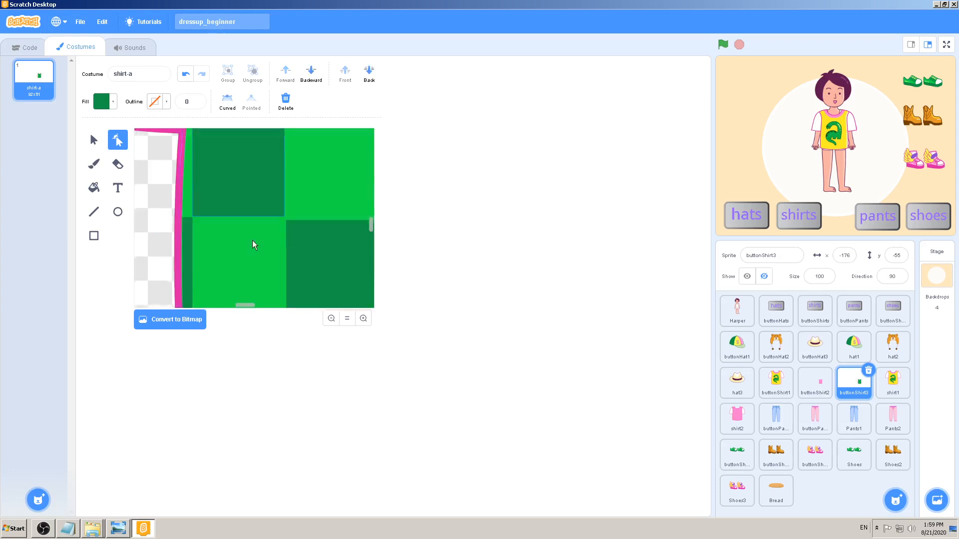
click(193, 236)
click(181, 221)
click(182, 222)
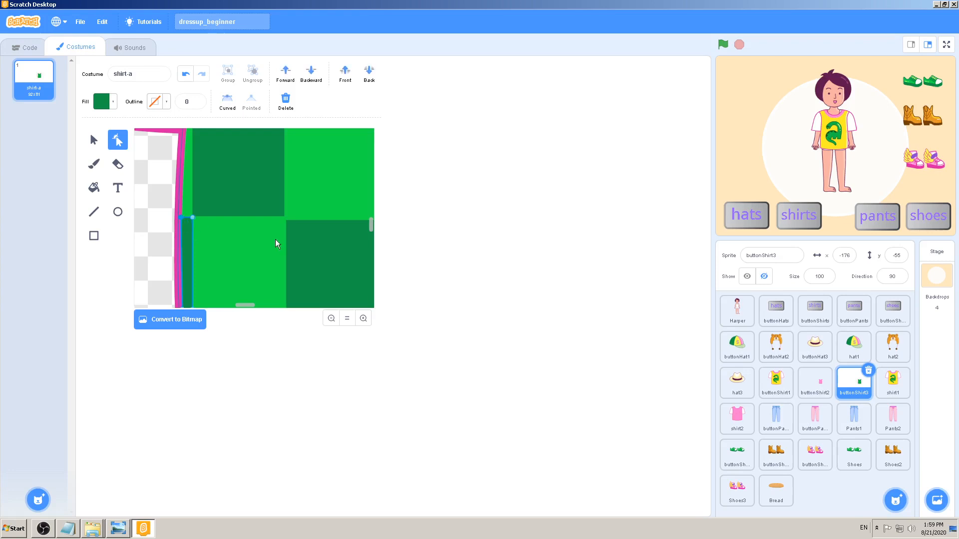
scroll(276, 241, down, 1)
Examine the whole checkered shirt in the costume editor, and show the shirt choices on the stage
click(331, 319)
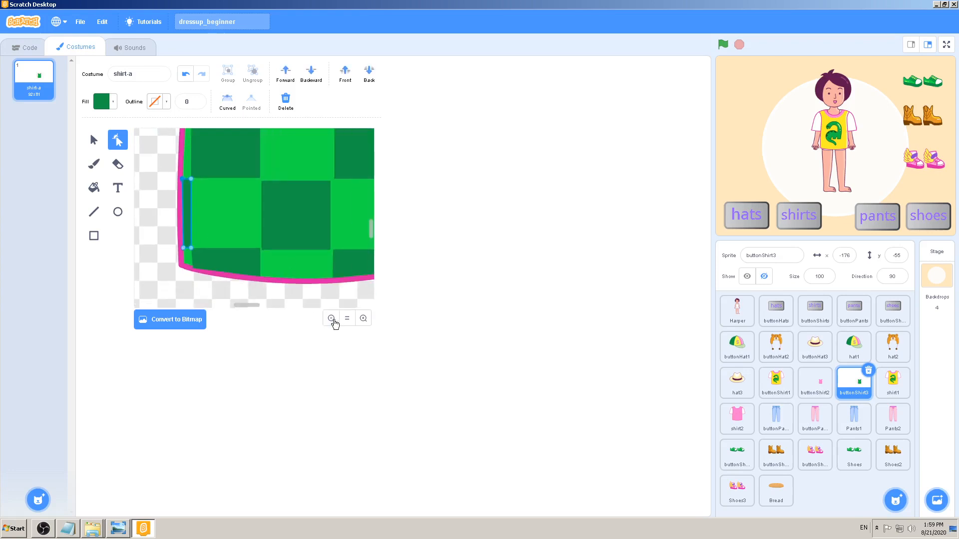
click(331, 319)
click(331, 319)
click(331, 319)
click(314, 213)
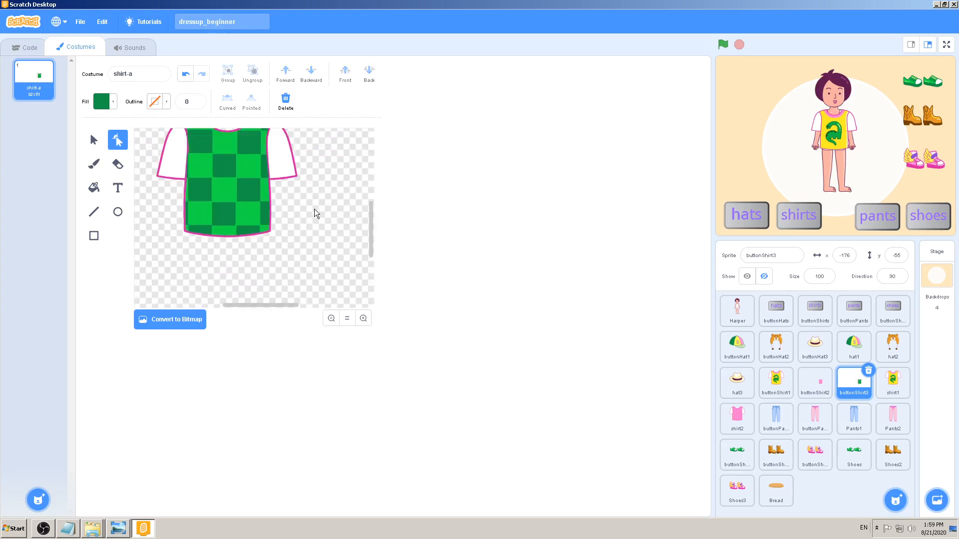
scroll(321, 223, up, 2)
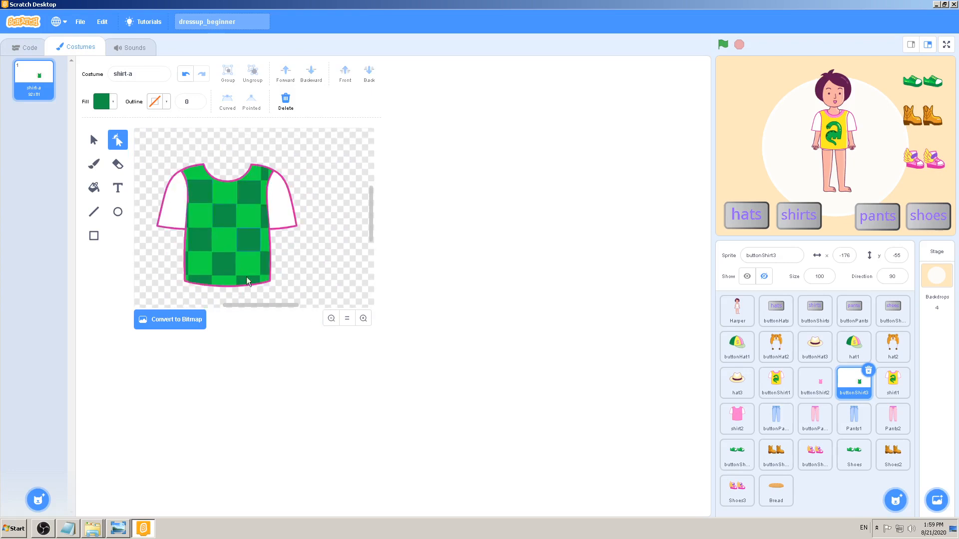
drag(274, 309, 268, 310)
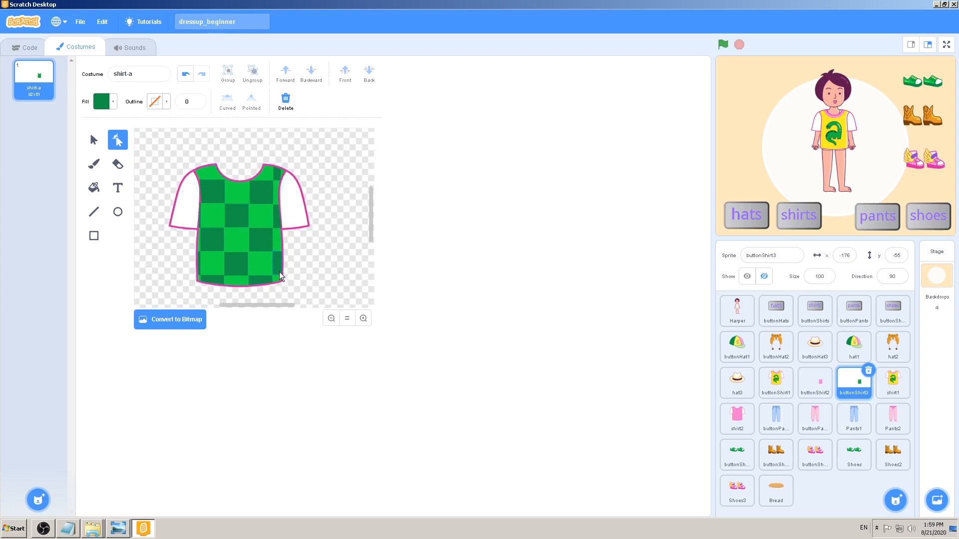
click(93, 142)
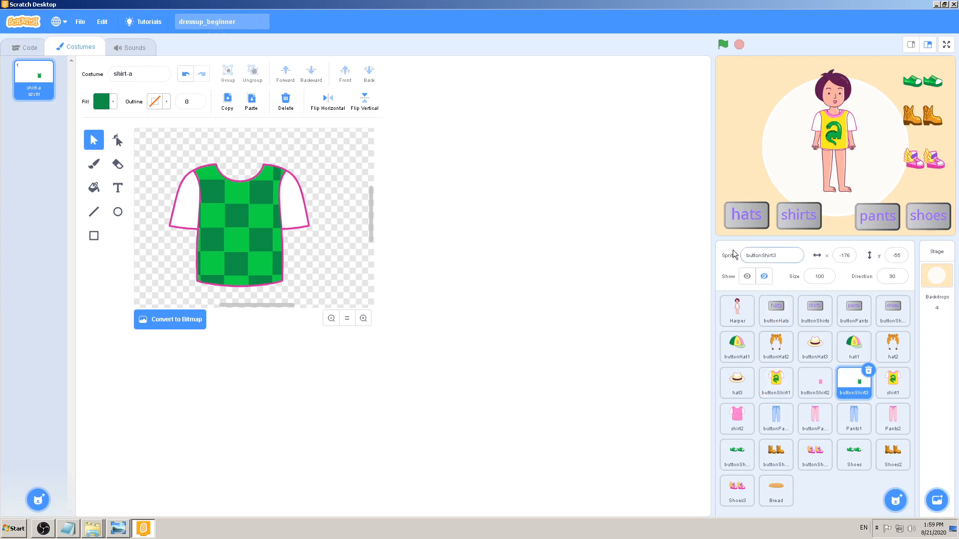
click(799, 215)
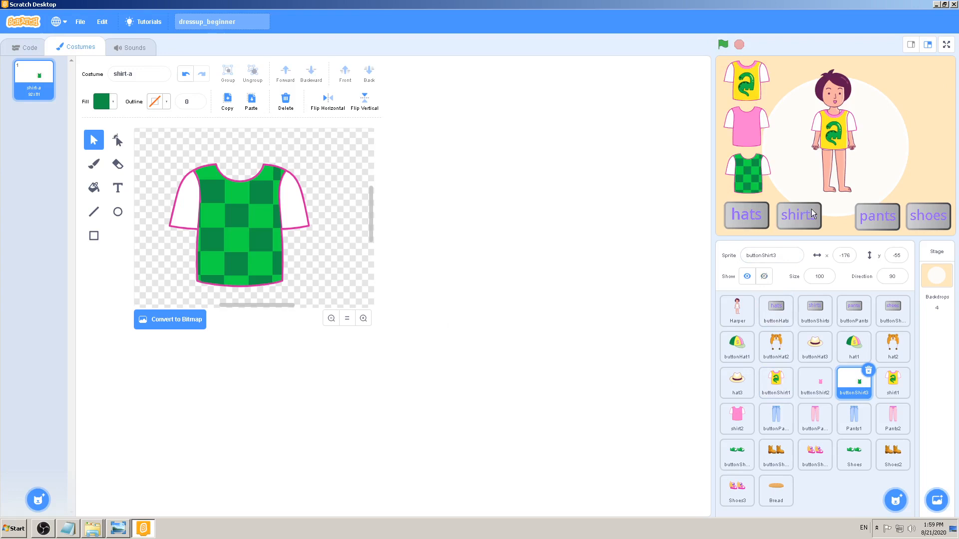
Compare the checkered shirt with the reference image k4a_111.jpg in Windows Photo Viewer, and return to Scratch Desktop
click(116, 530)
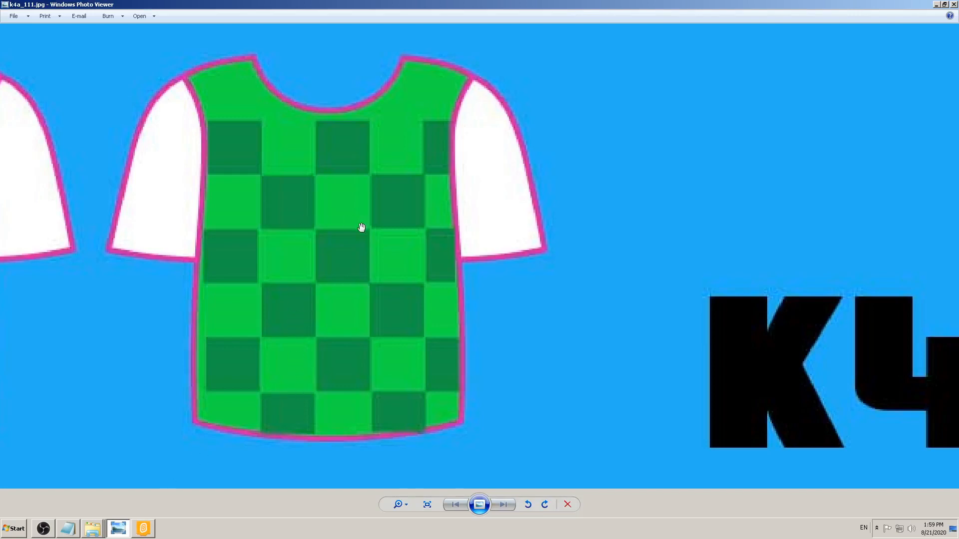
click(143, 529)
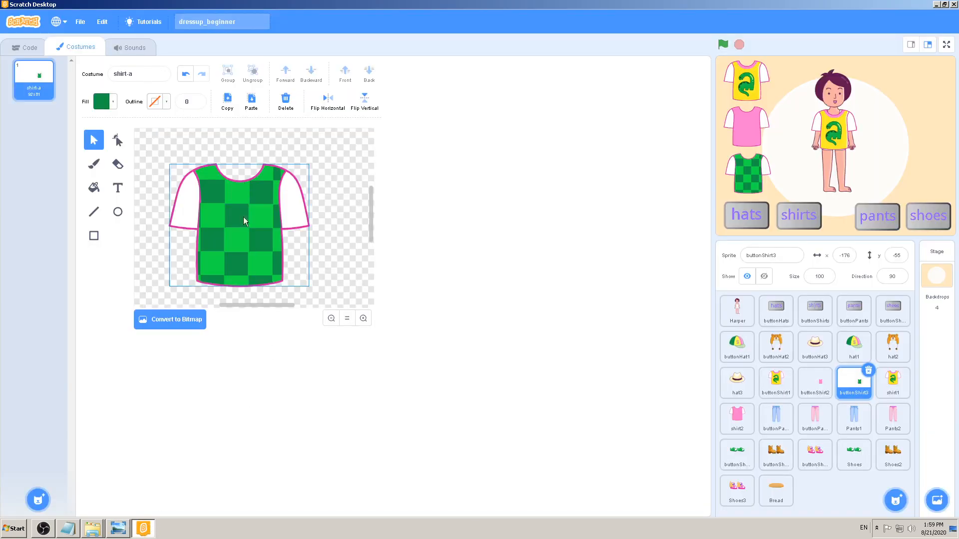
click(258, 208)
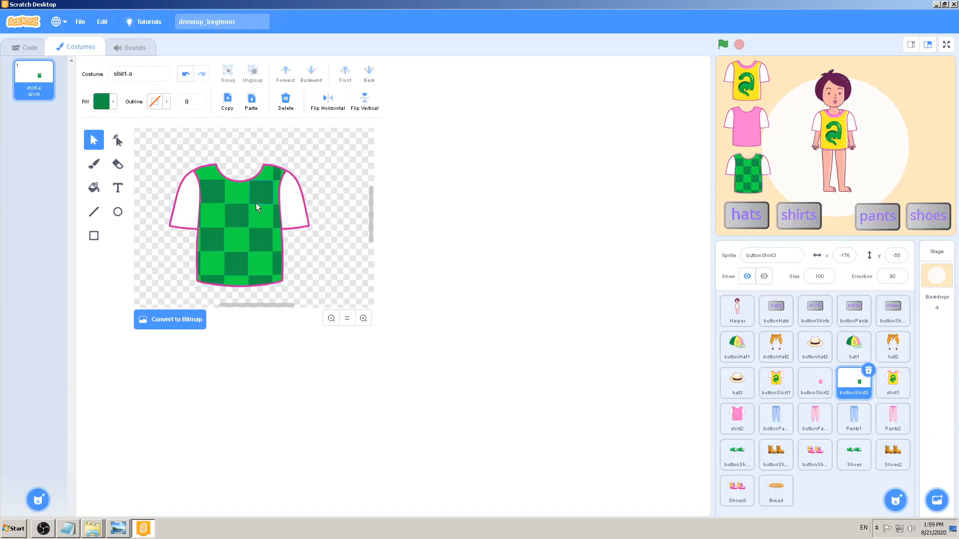
click(110, 530)
scroll(335, 306, down, 1)
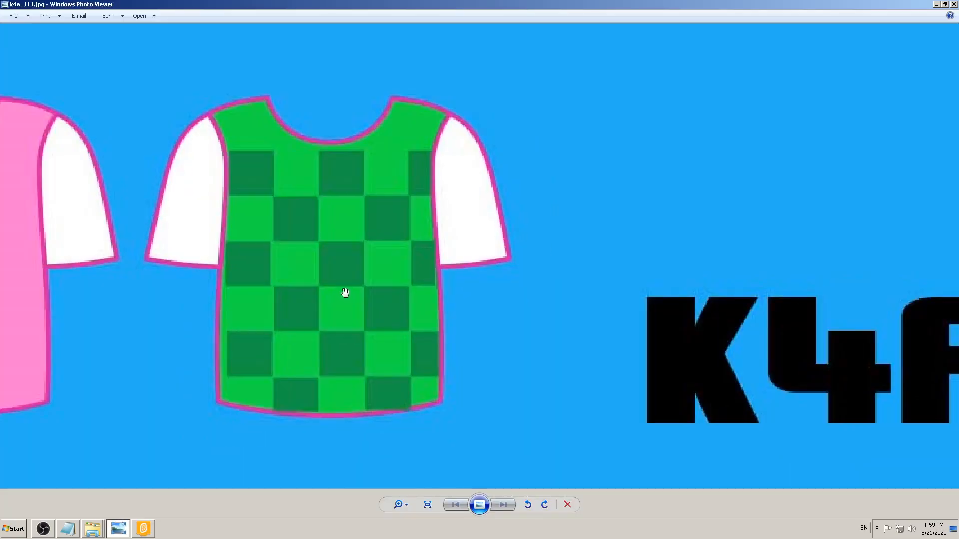
scroll(331, 293, down, 1)
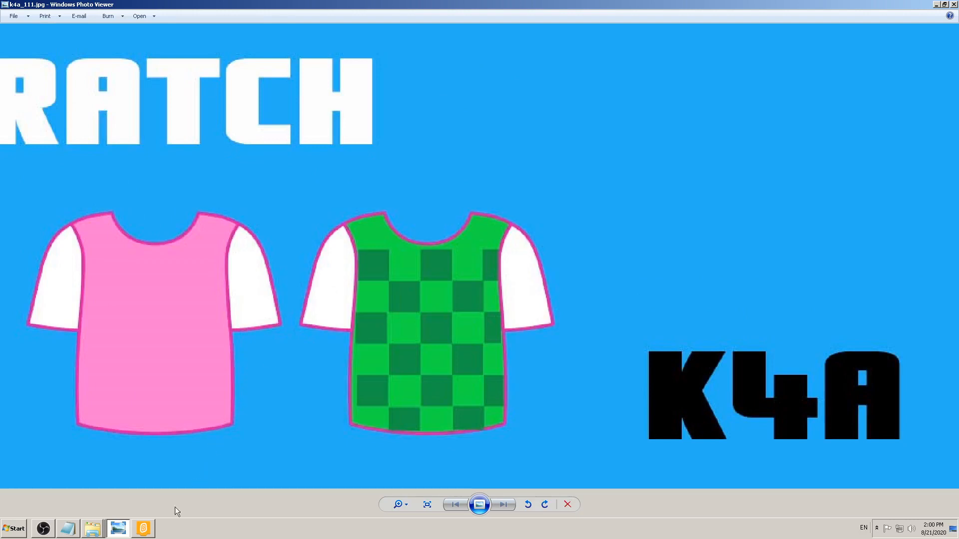
click(145, 530)
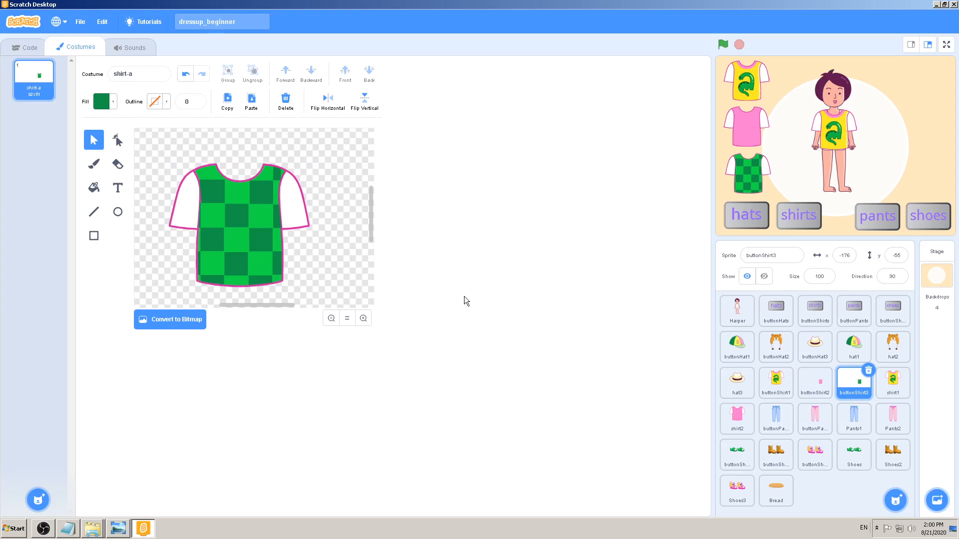
drag(273, 309, 268, 309)
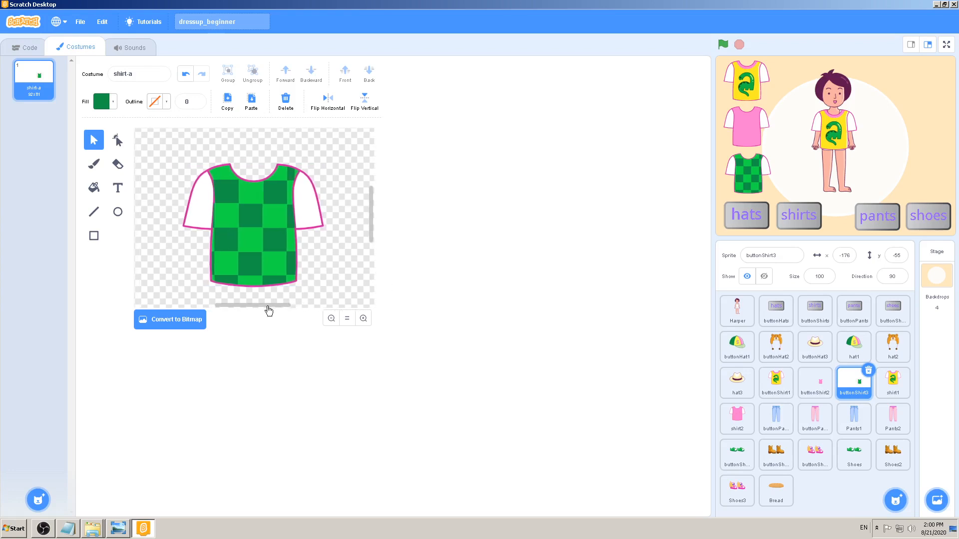
click(116, 216)
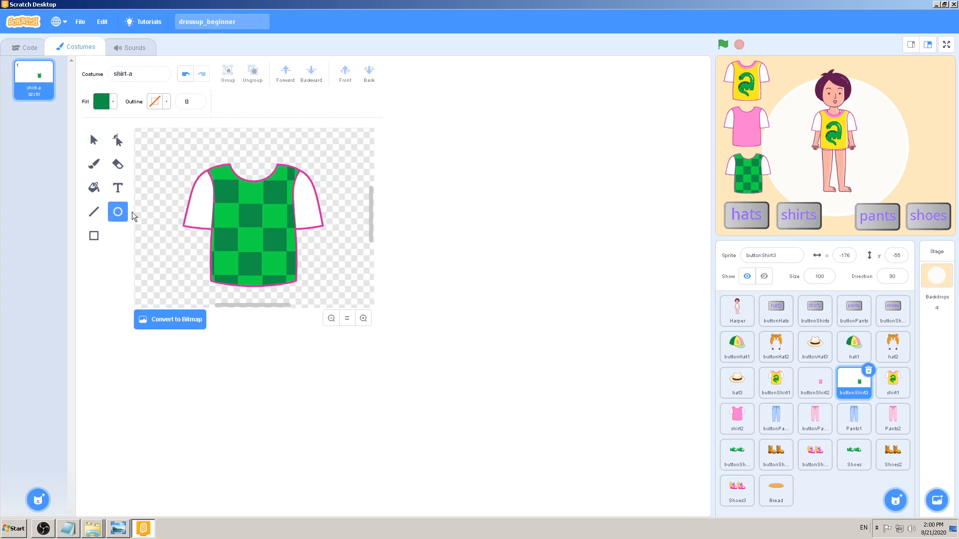
drag(148, 158, 171, 181)
key(ctrl+z)
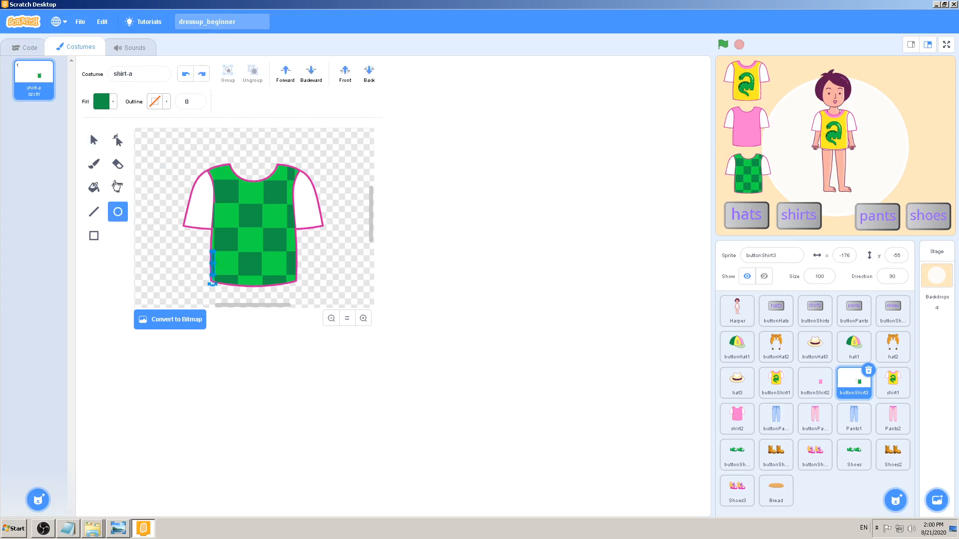
click(94, 164)
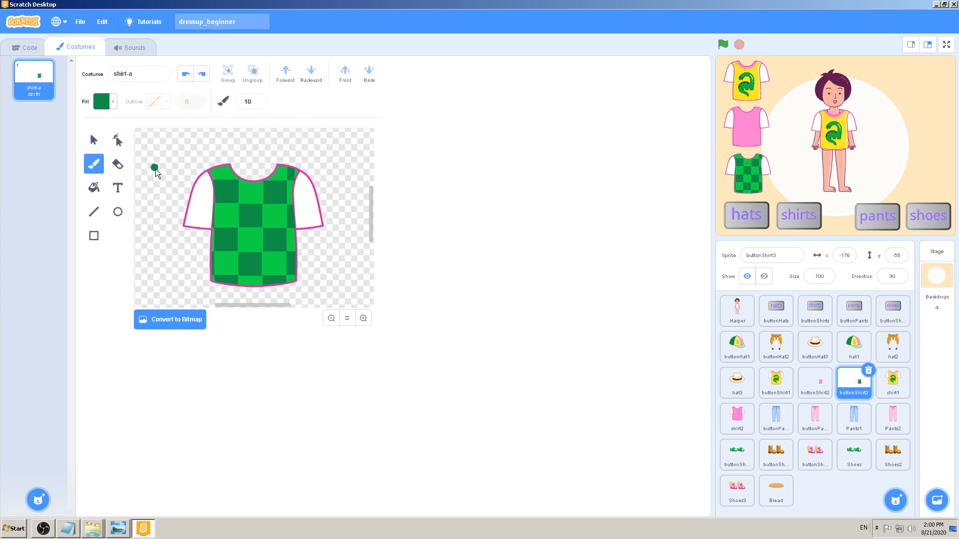
mouse_move(160, 199)
mouse_down()
mouse_move(170, 240)
mouse_move(139, 275)
mouse_move(149, 186)
mouse_up()
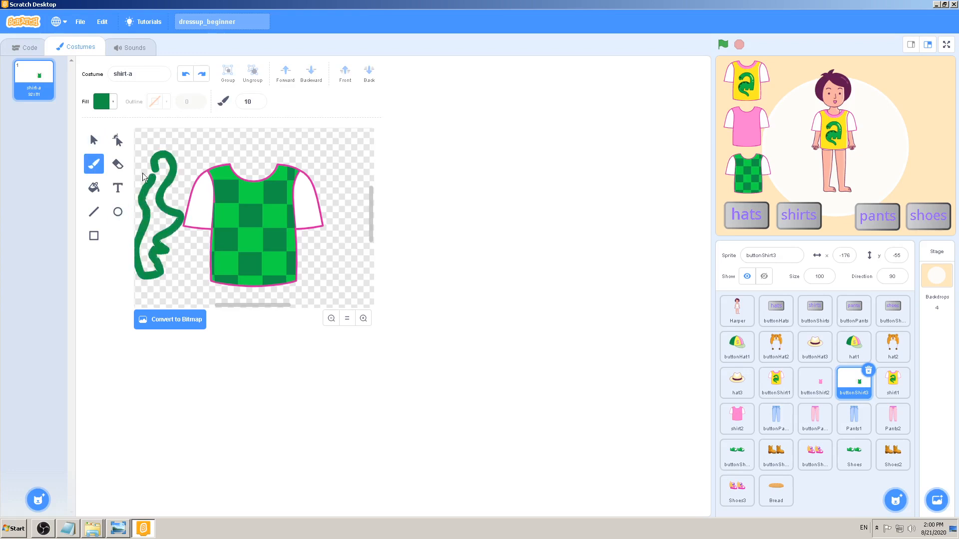
key(ctrl+z)
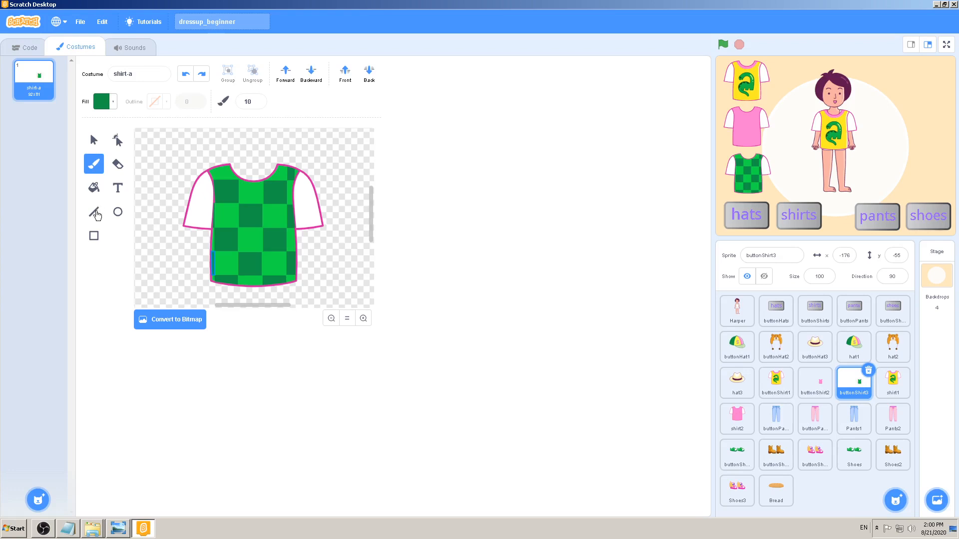
Draw two connected test lines beside the shirt with the Line tool, and undo them
click(95, 213)
drag(159, 168, 157, 265)
drag(159, 167, 181, 270)
key(ctrl+z)
key(ctrl+z)
key(ctrl+z)
key(ctrl+z)
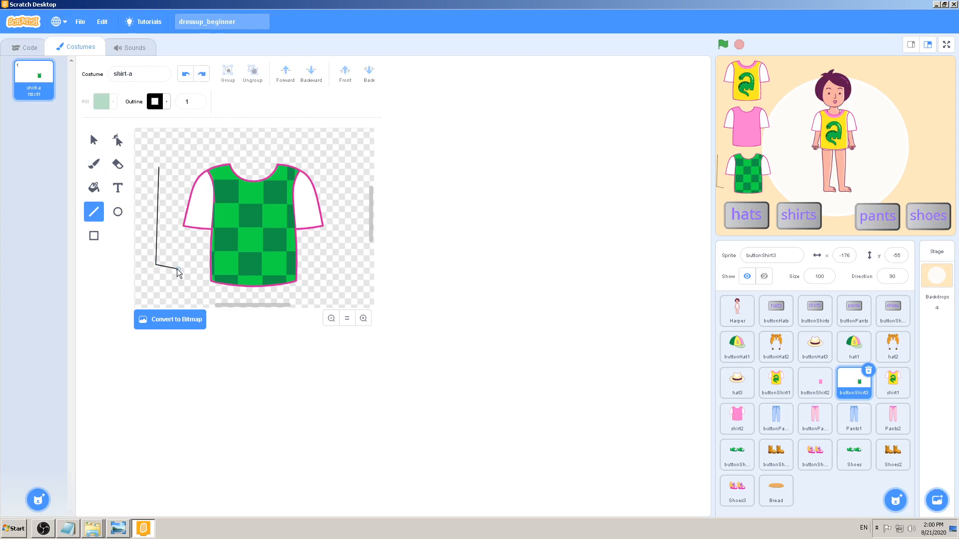
Add the text "play" above the shirt and move it into the canvas's upper corner beside the sleeve
click(117, 187)
click(169, 132)
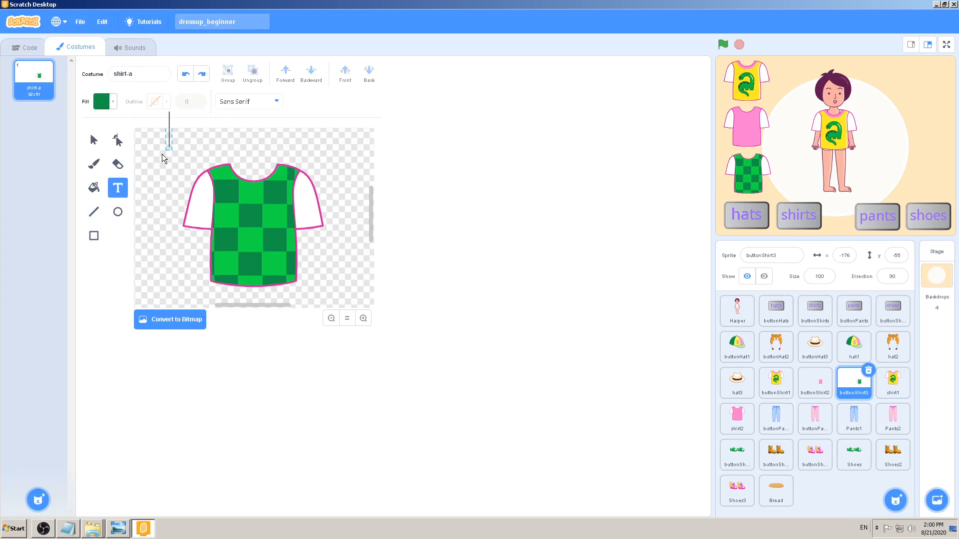
text(play)
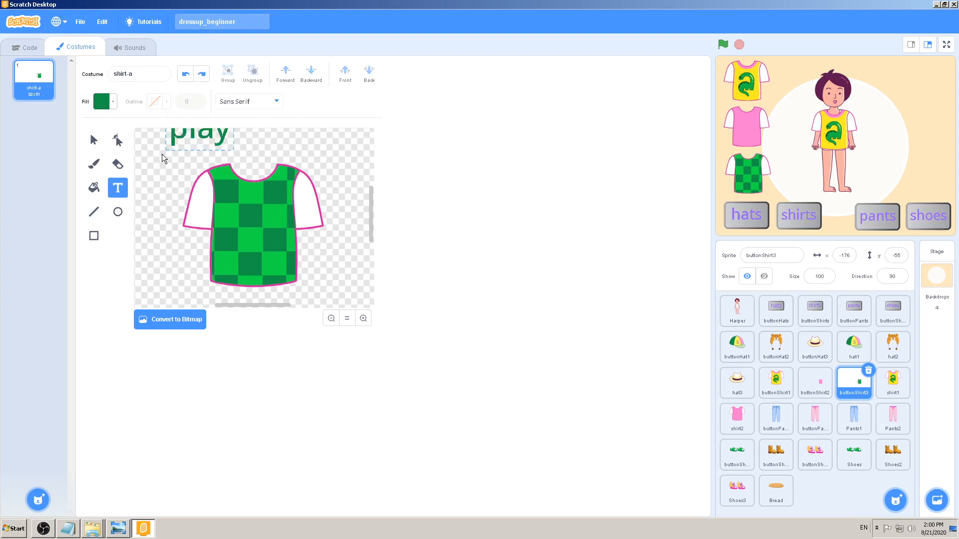
click(94, 140)
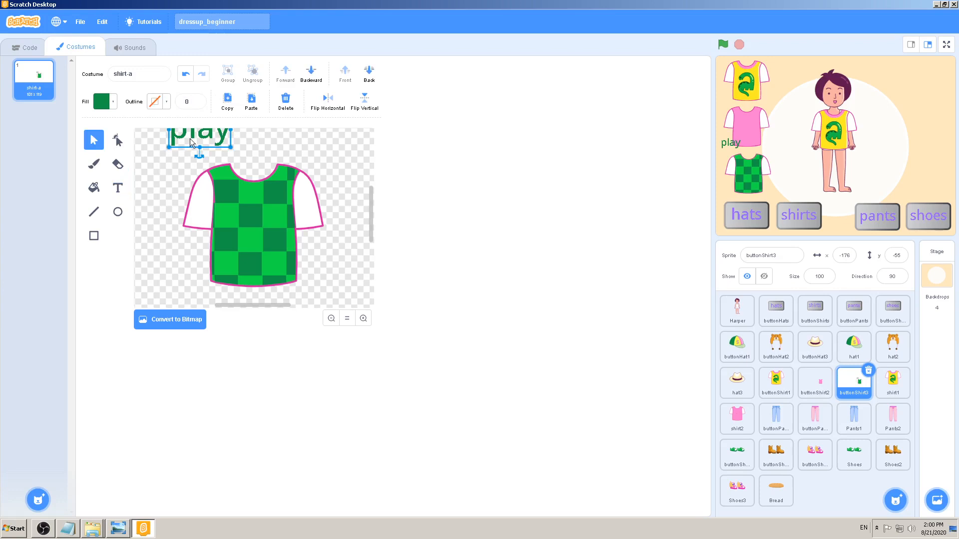
drag(190, 141, 158, 156)
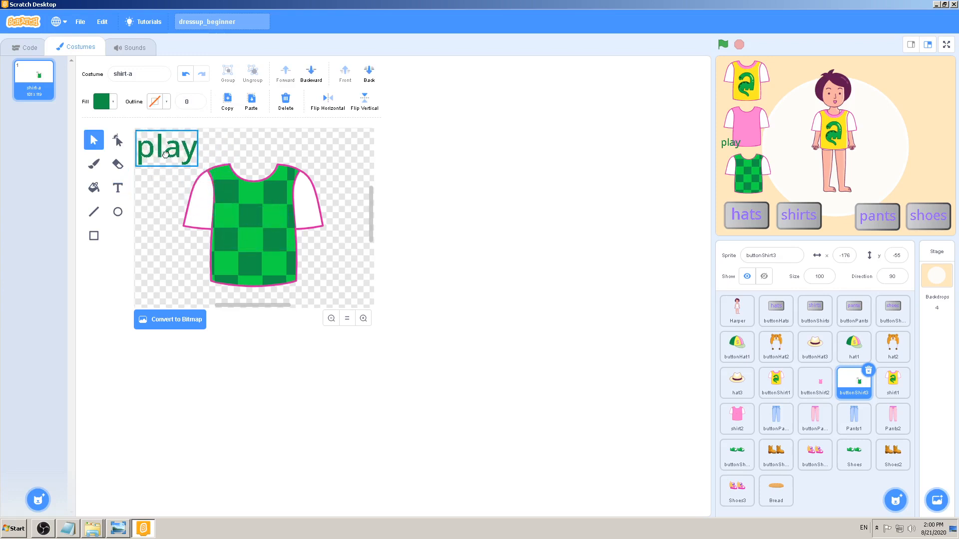
Recolour the text "play" yellow with color 14 and brightness 90, and delete the text
double_click(193, 154)
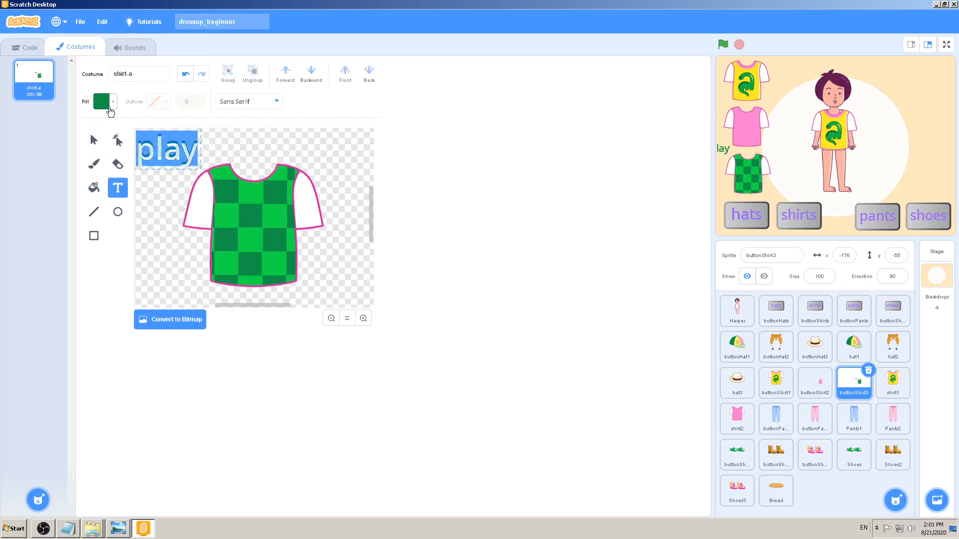
click(110, 111)
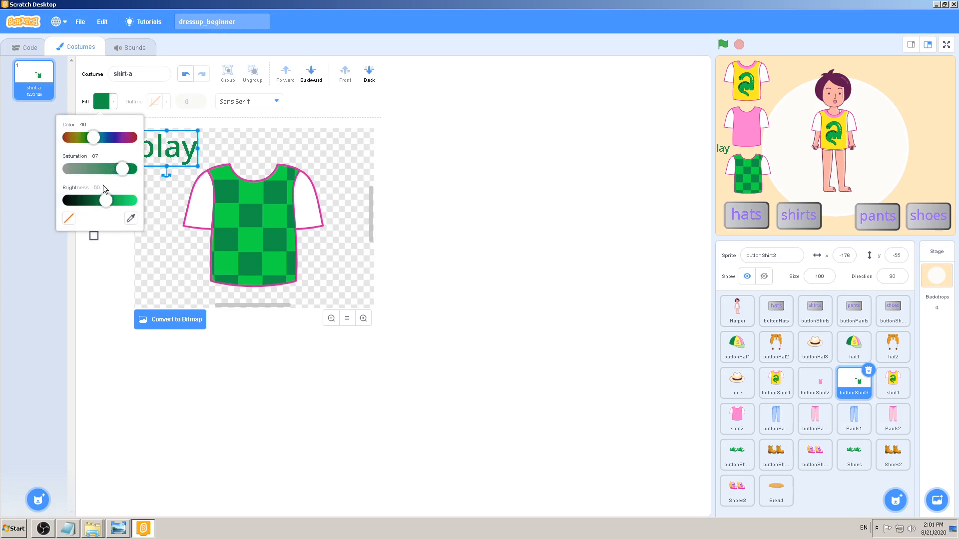
click(70, 138)
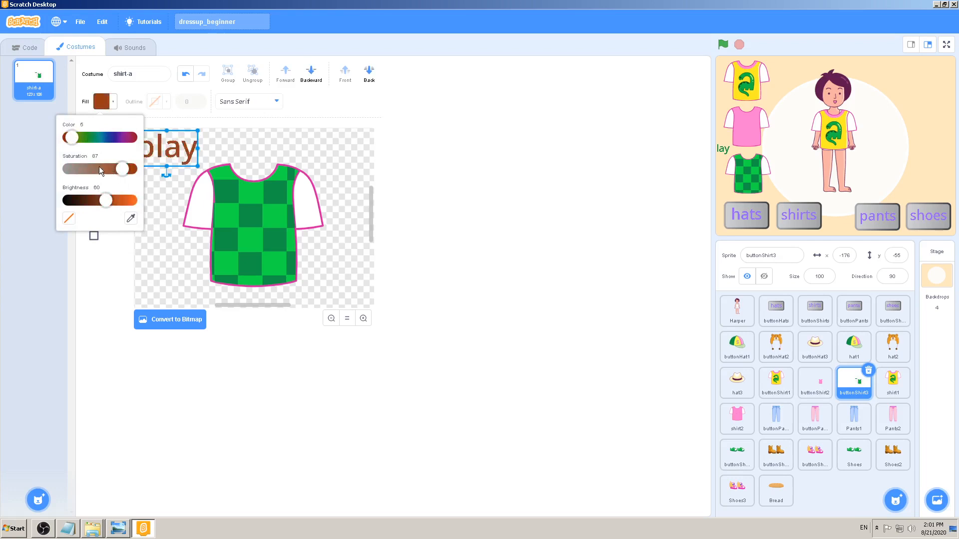
click(76, 139)
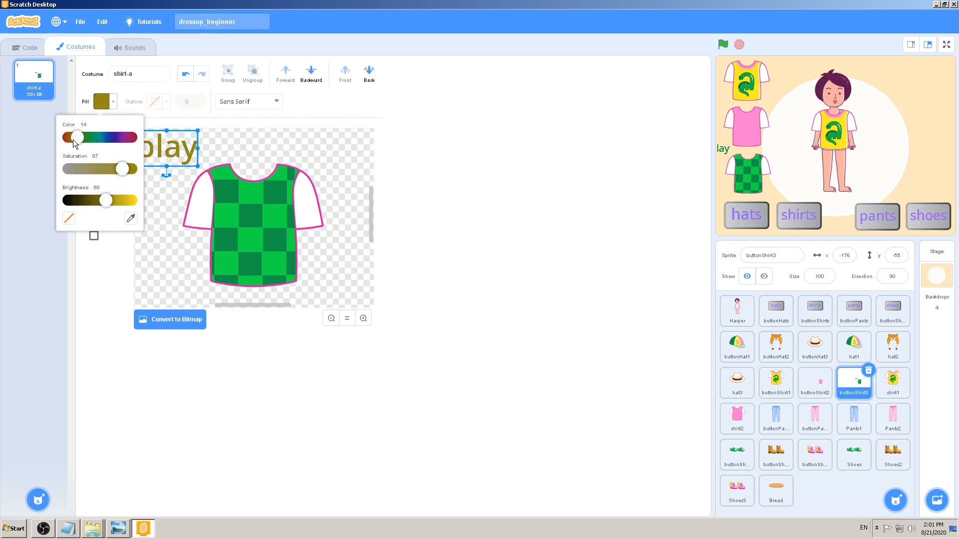
drag(115, 200, 125, 200)
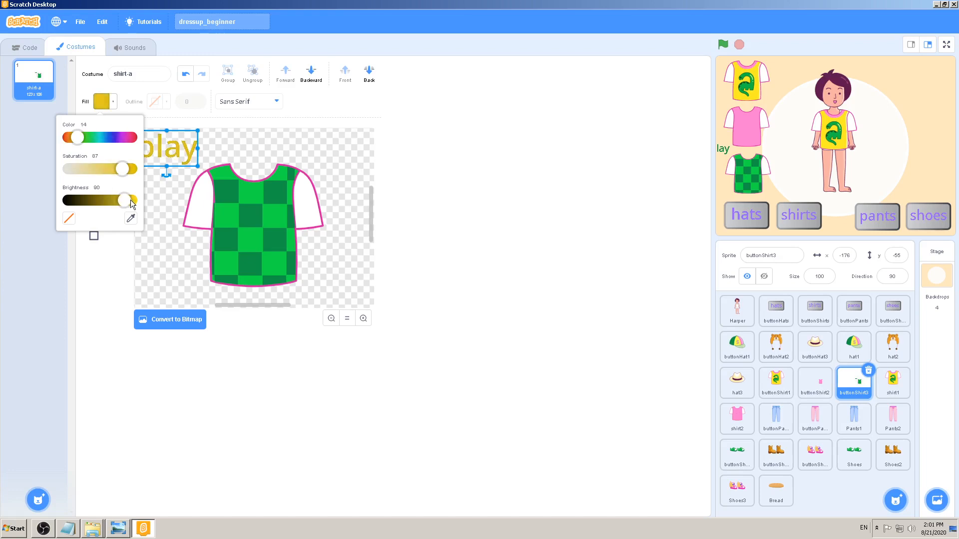
click(93, 289)
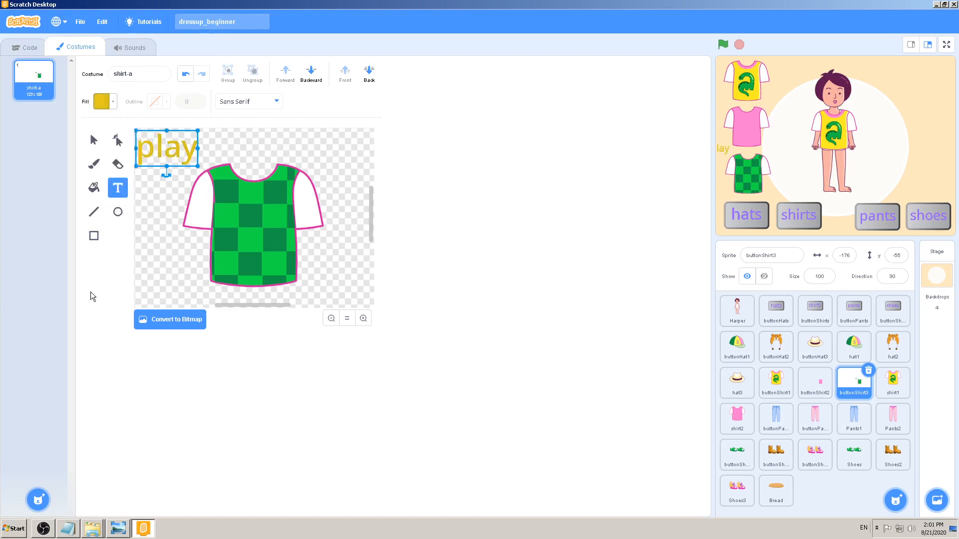
mouse_move(161, 159)
mouse_down()
mouse_move(197, 172)
mouse_move(247, 227)
mouse_move(165, 165)
mouse_up()
key(Delete)
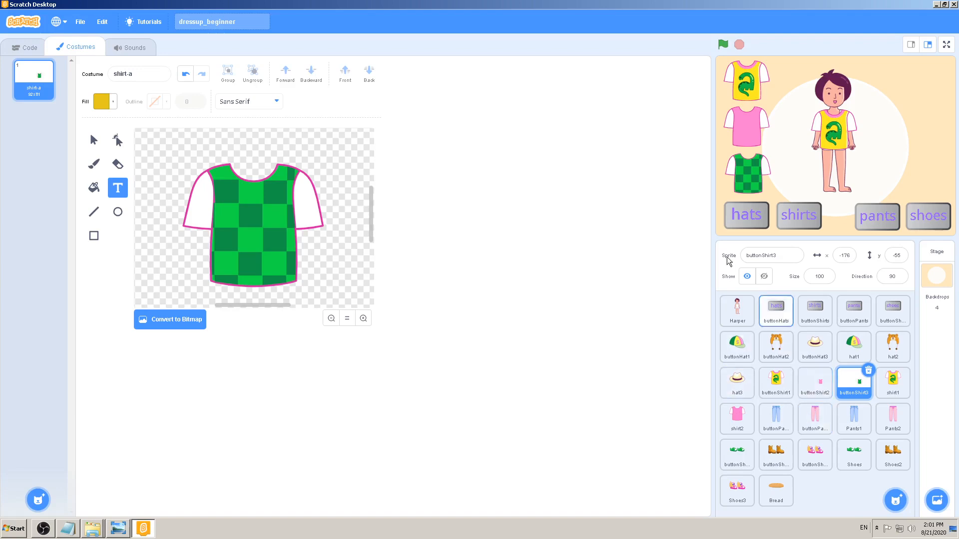
Examine the three shirts up close in k4a_111.jpg in Windows Photo Viewer, and return to Scratch Desktop
click(118, 530)
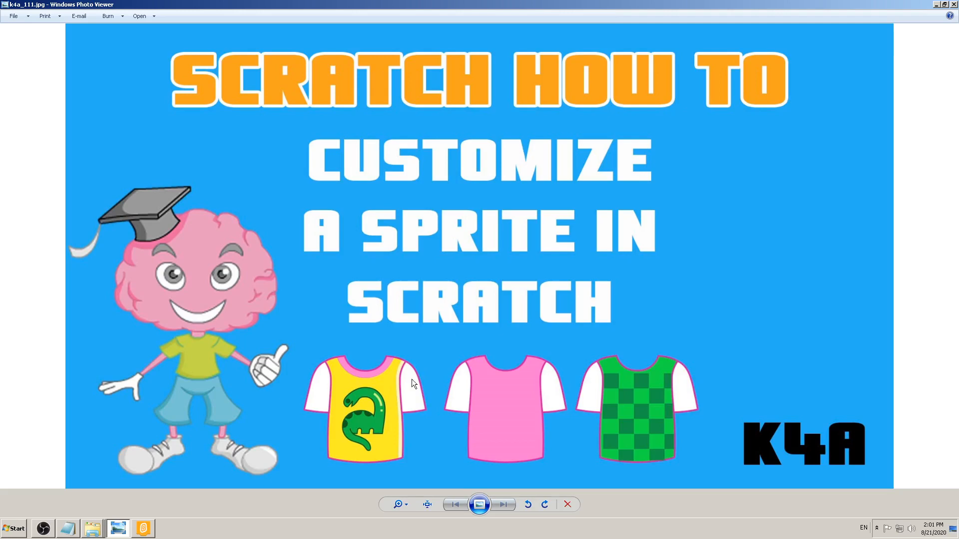
scroll(573, 429, up, 3)
scroll(542, 421, up, 1)
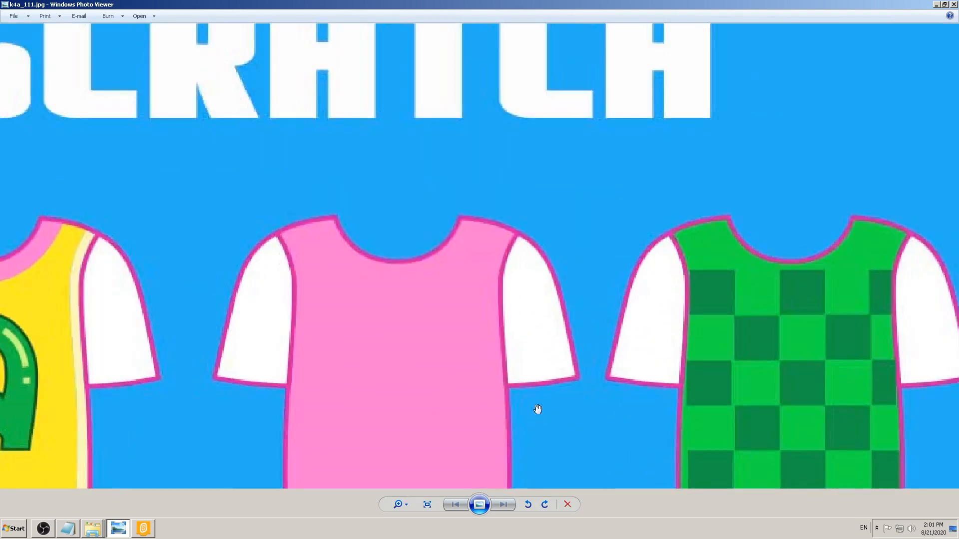
scroll(535, 409, up, 2)
drag(394, 312, 709, 275)
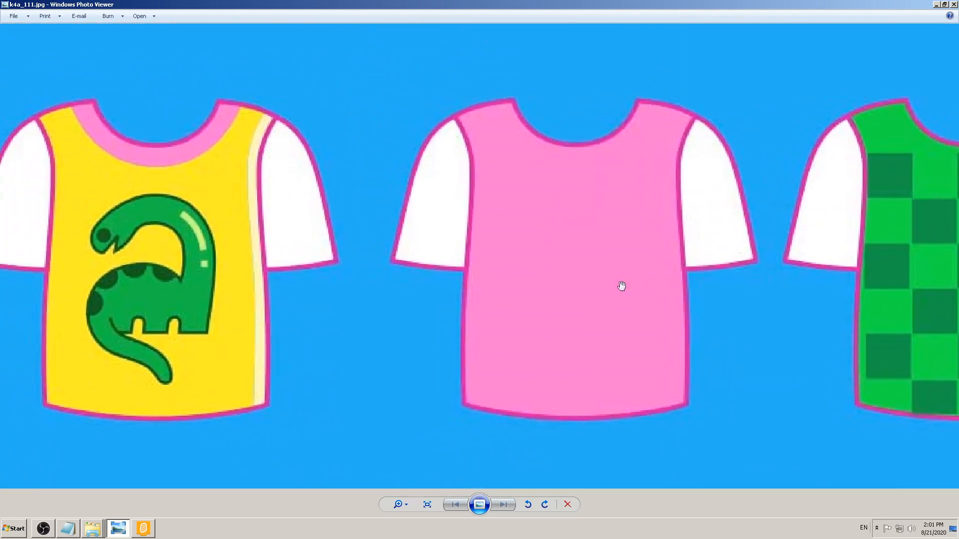
drag(353, 254, 423, 259)
drag(595, 300, 213, 300)
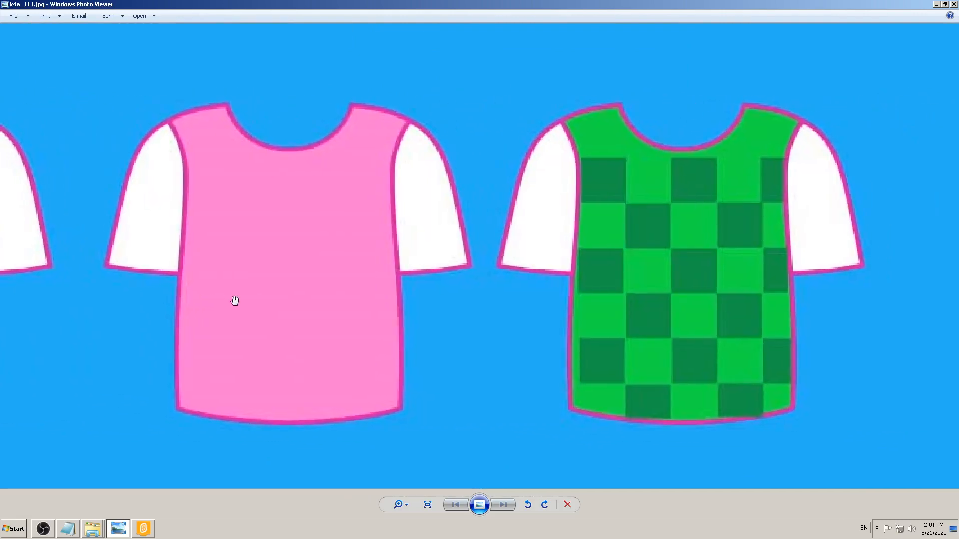
drag(462, 321, 344, 328)
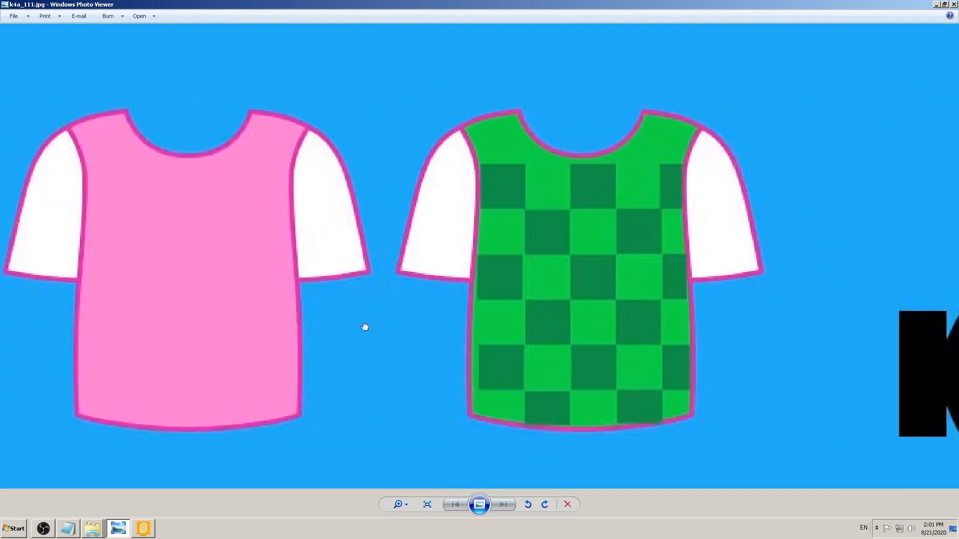
drag(566, 321, 482, 323)
scroll(438, 327, up, 1)
scroll(244, 291, down, 2)
drag(203, 338, 336, 314)
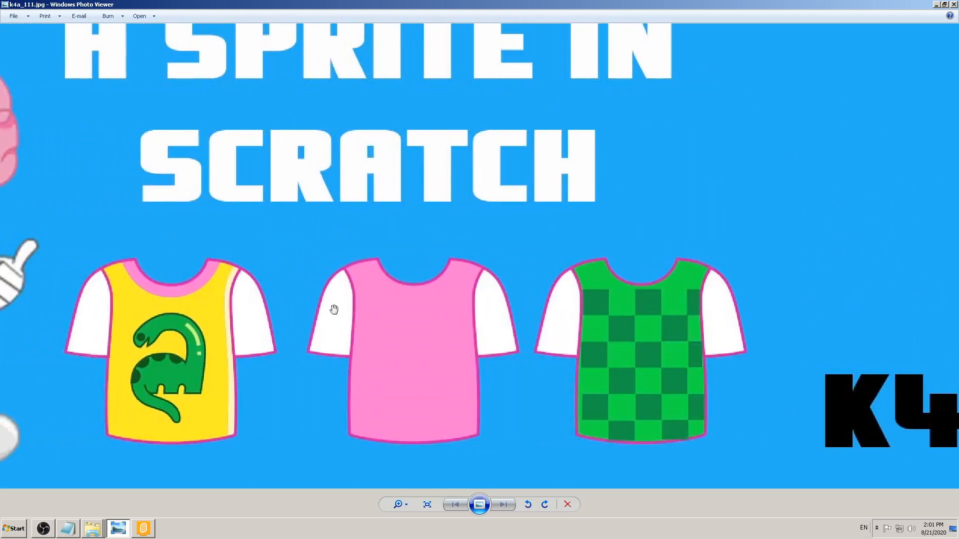
scroll(329, 309, down, 2)
scroll(331, 304, up, 1)
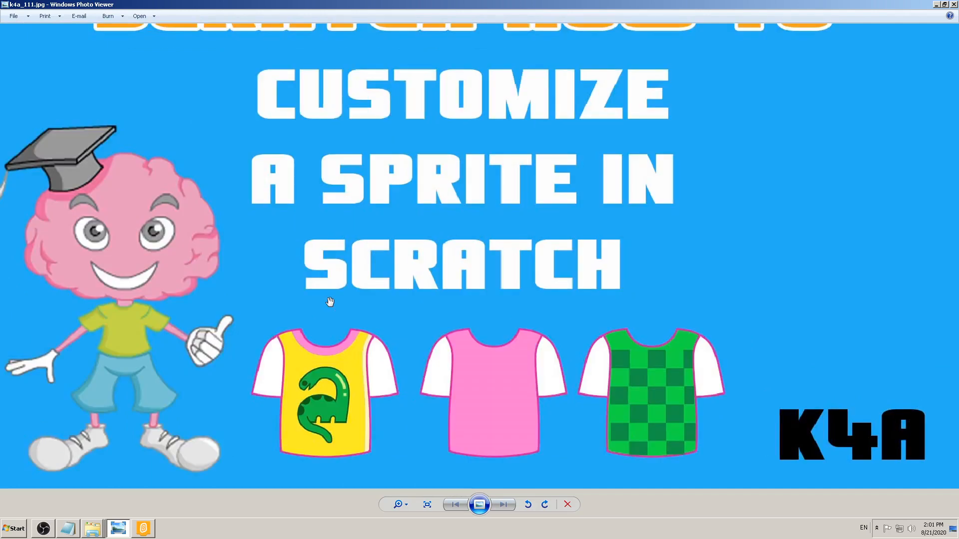
scroll(330, 302, down, 1)
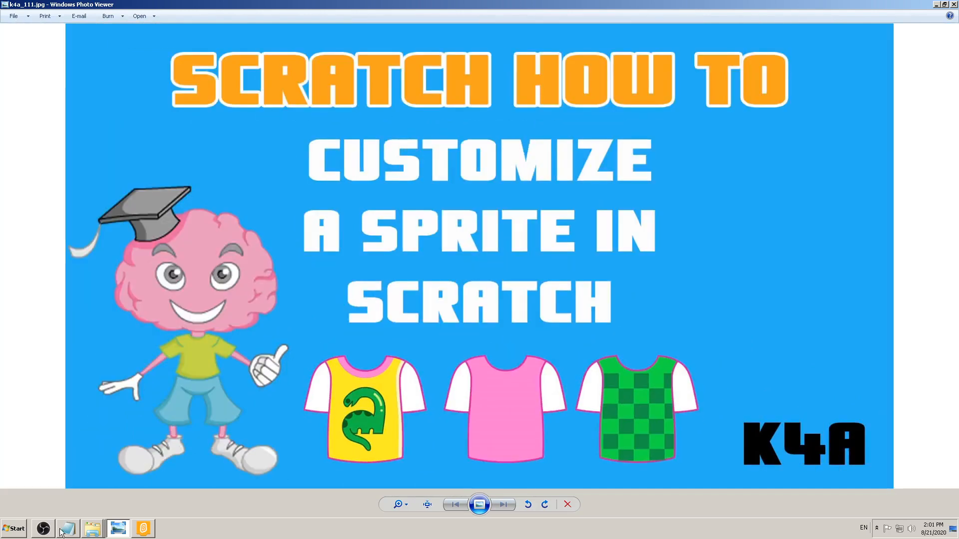
click(144, 531)
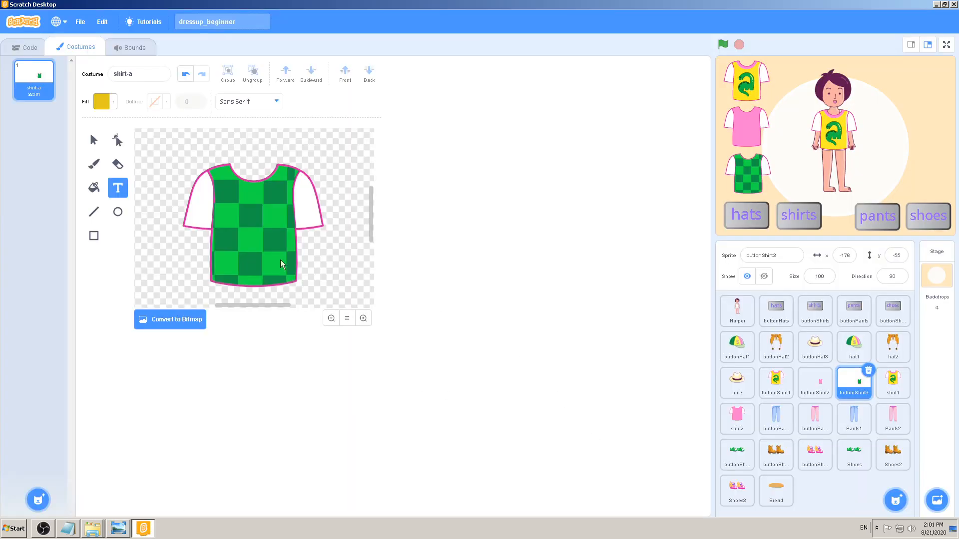
View the code of buttonShirt3 and of the Harper sprite
click(25, 47)
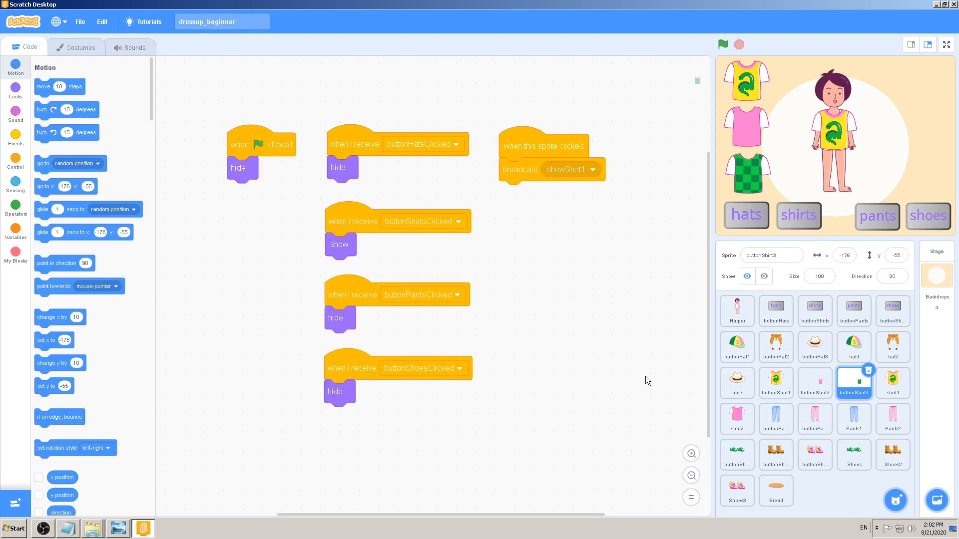
mouse_move(895, 501)
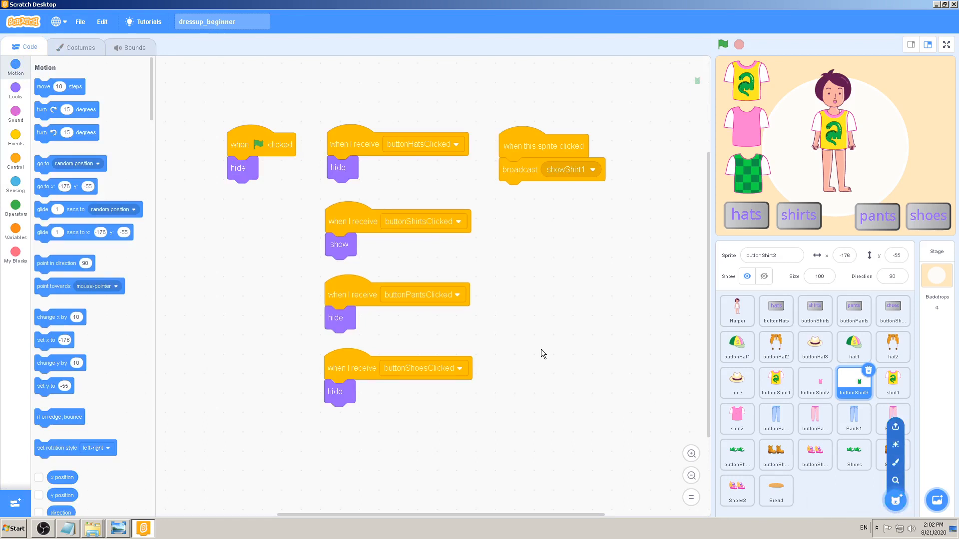
click(737, 308)
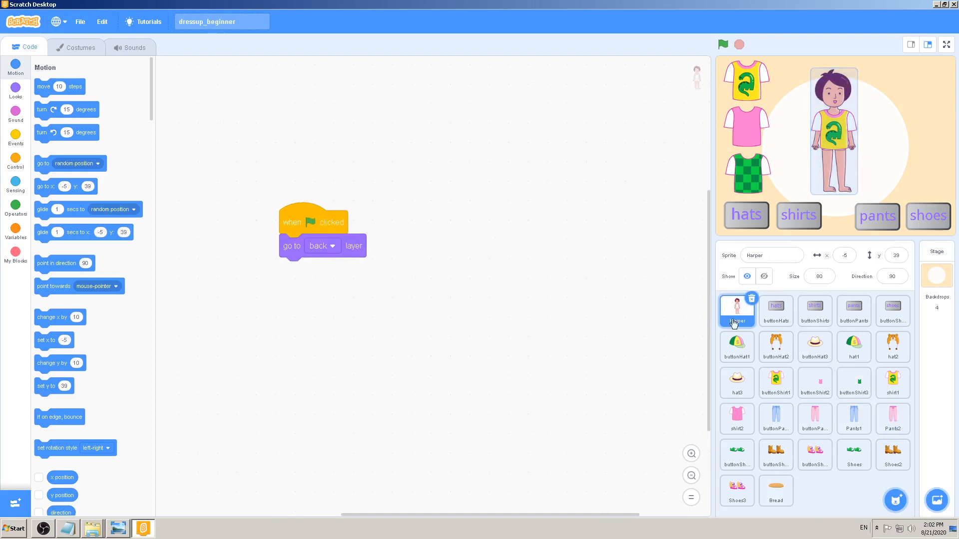
Browse the Fashion category and the full sprite library, leave it without choosing, and switch to k4a_111.jpg in Windows Photo Viewer
click(895, 501)
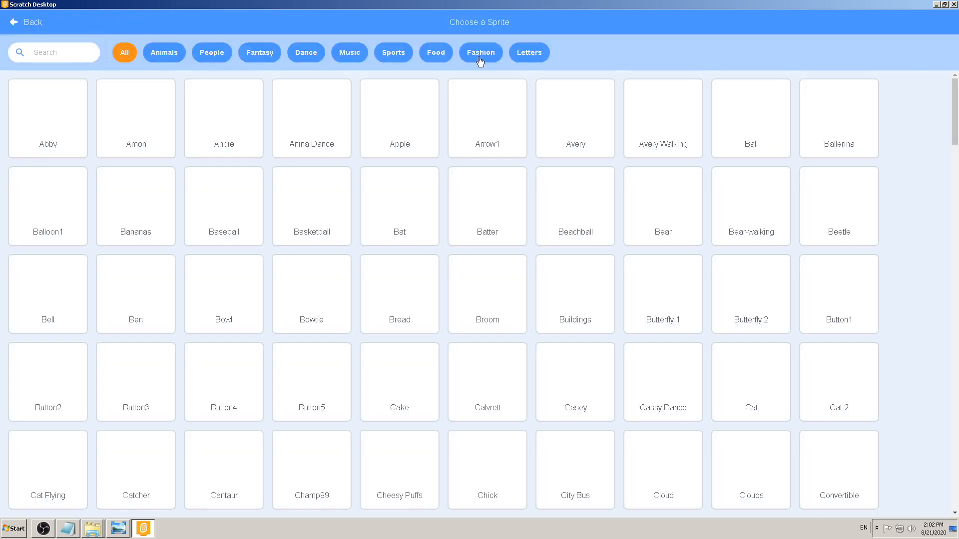
click(480, 54)
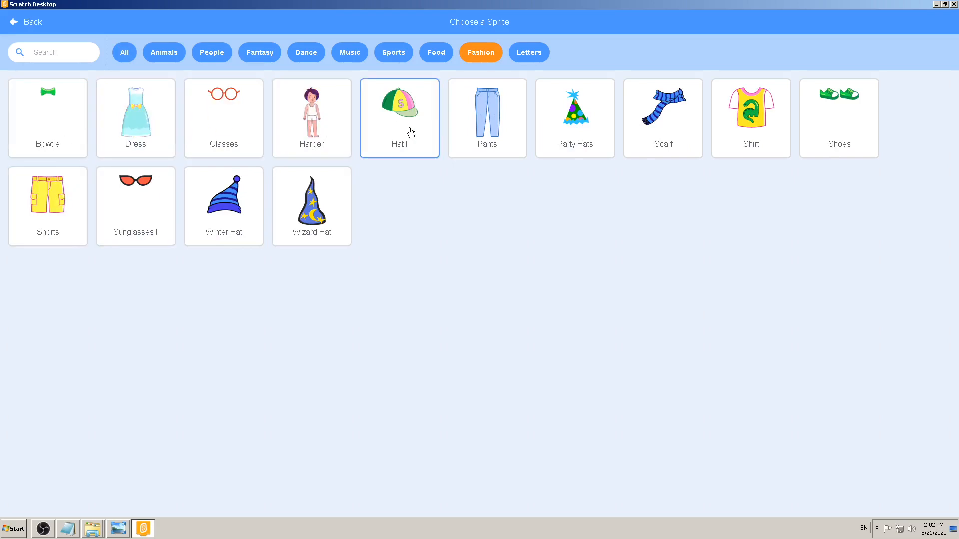
click(124, 54)
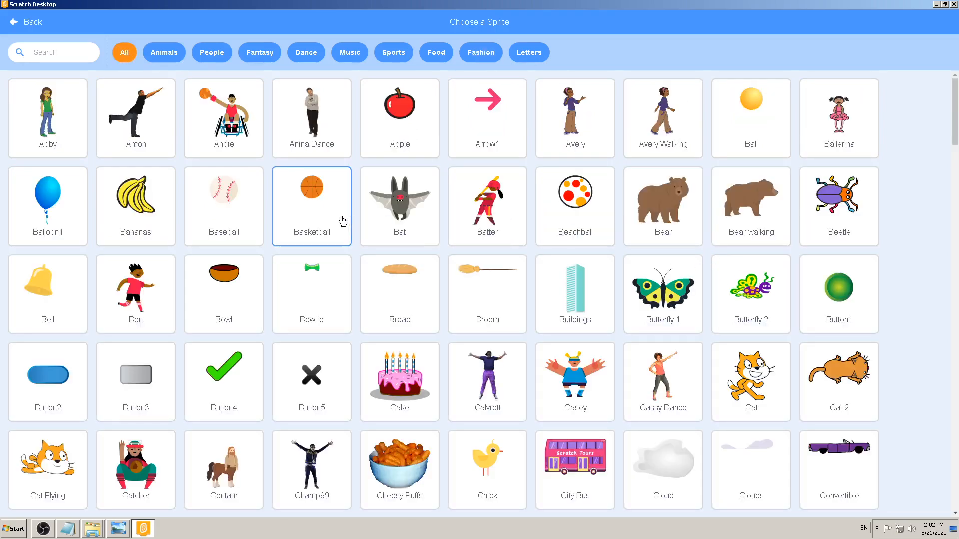
scroll(340, 220, down, 4)
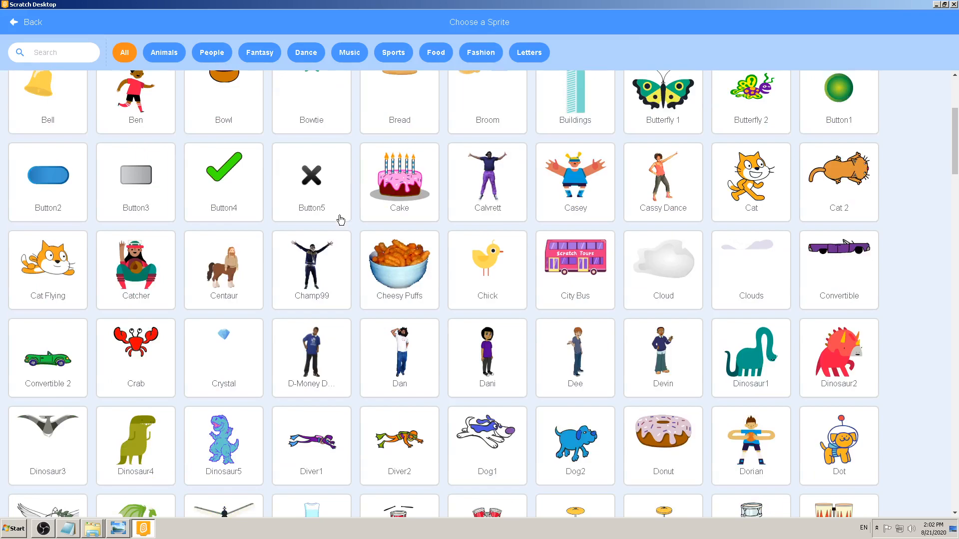
scroll(340, 220, down, 12)
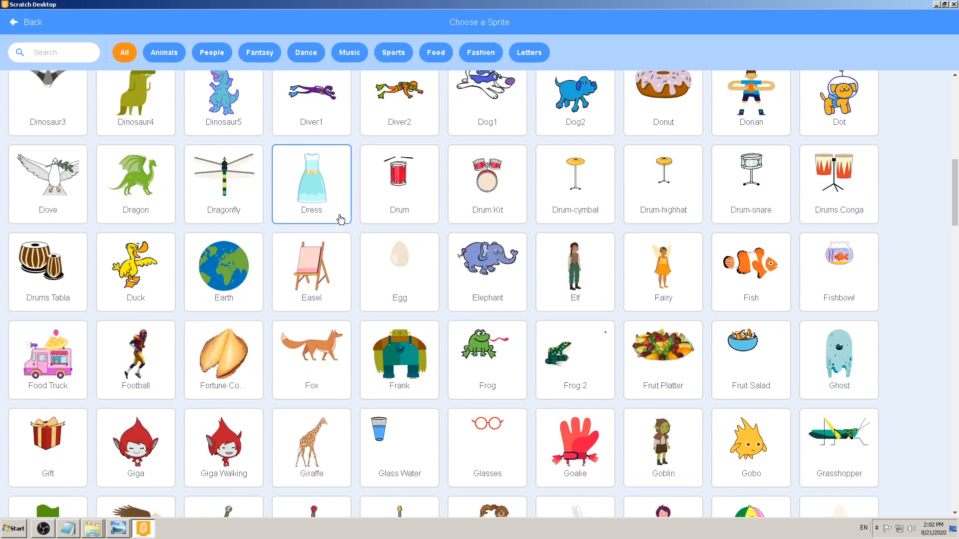
scroll(340, 219, down, 20)
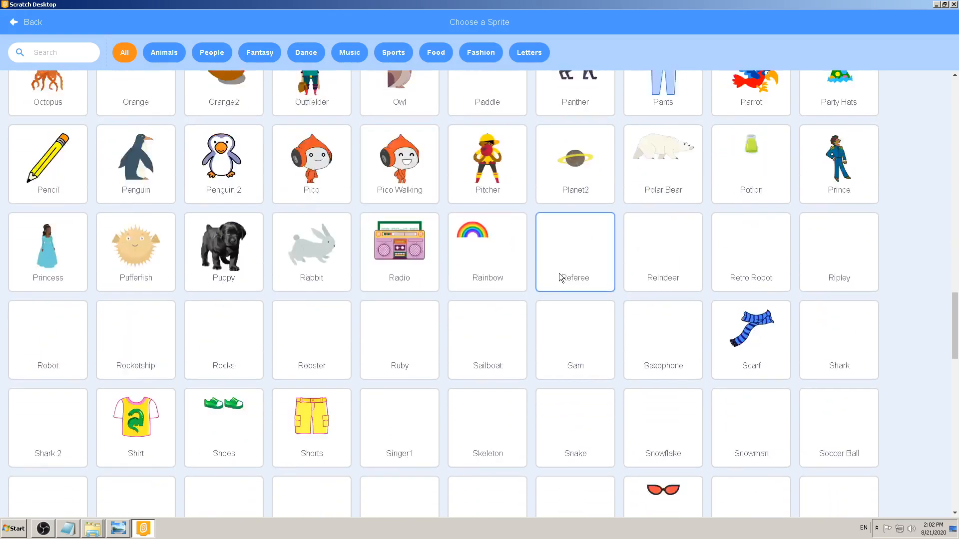
scroll(561, 276, down, 5)
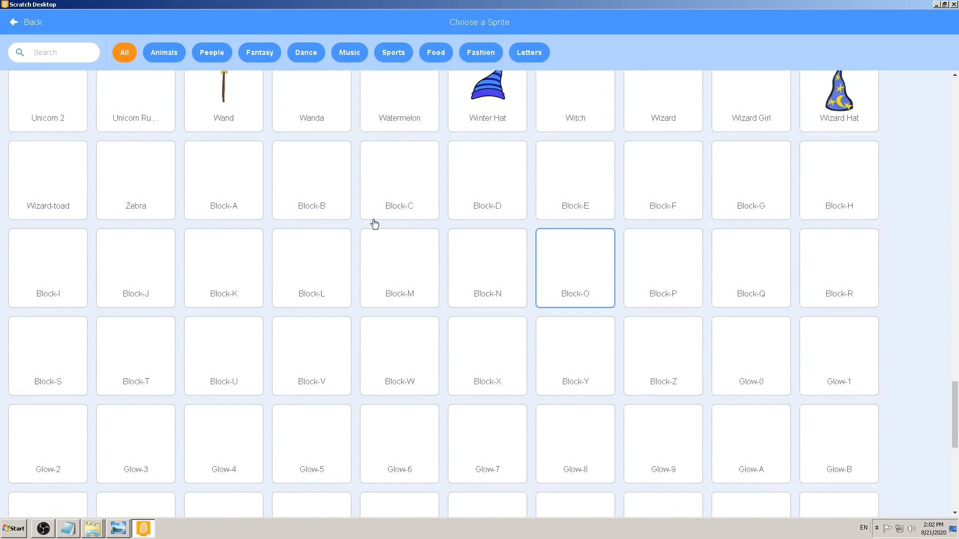
click(35, 24)
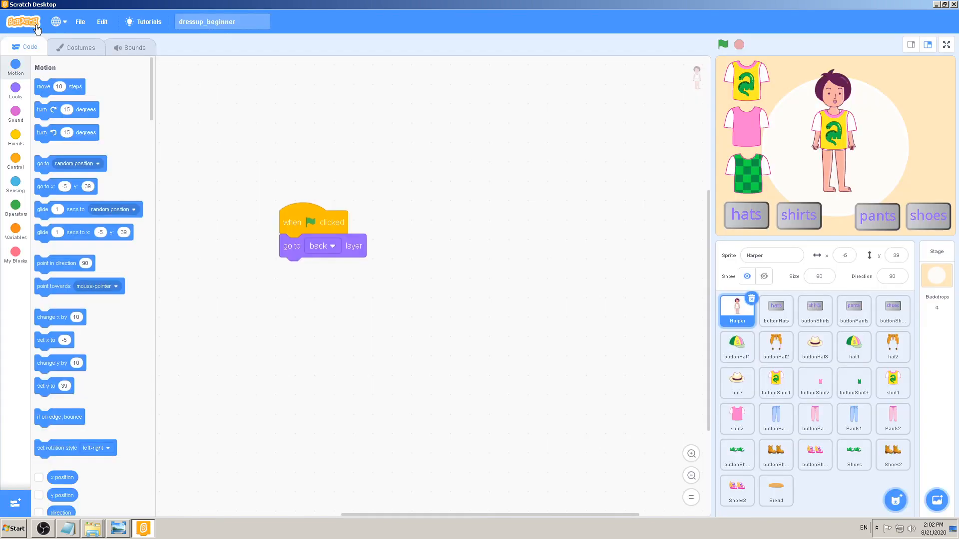
click(128, 533)
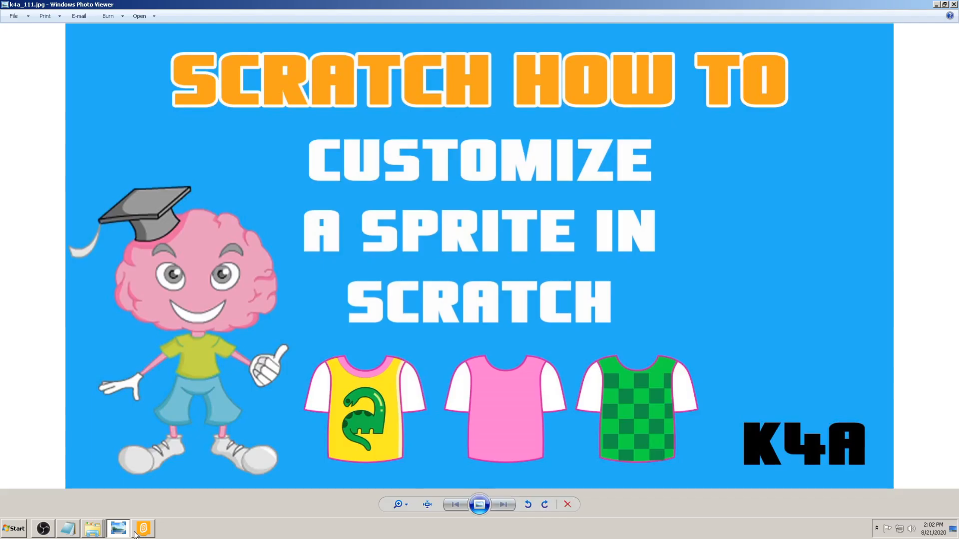